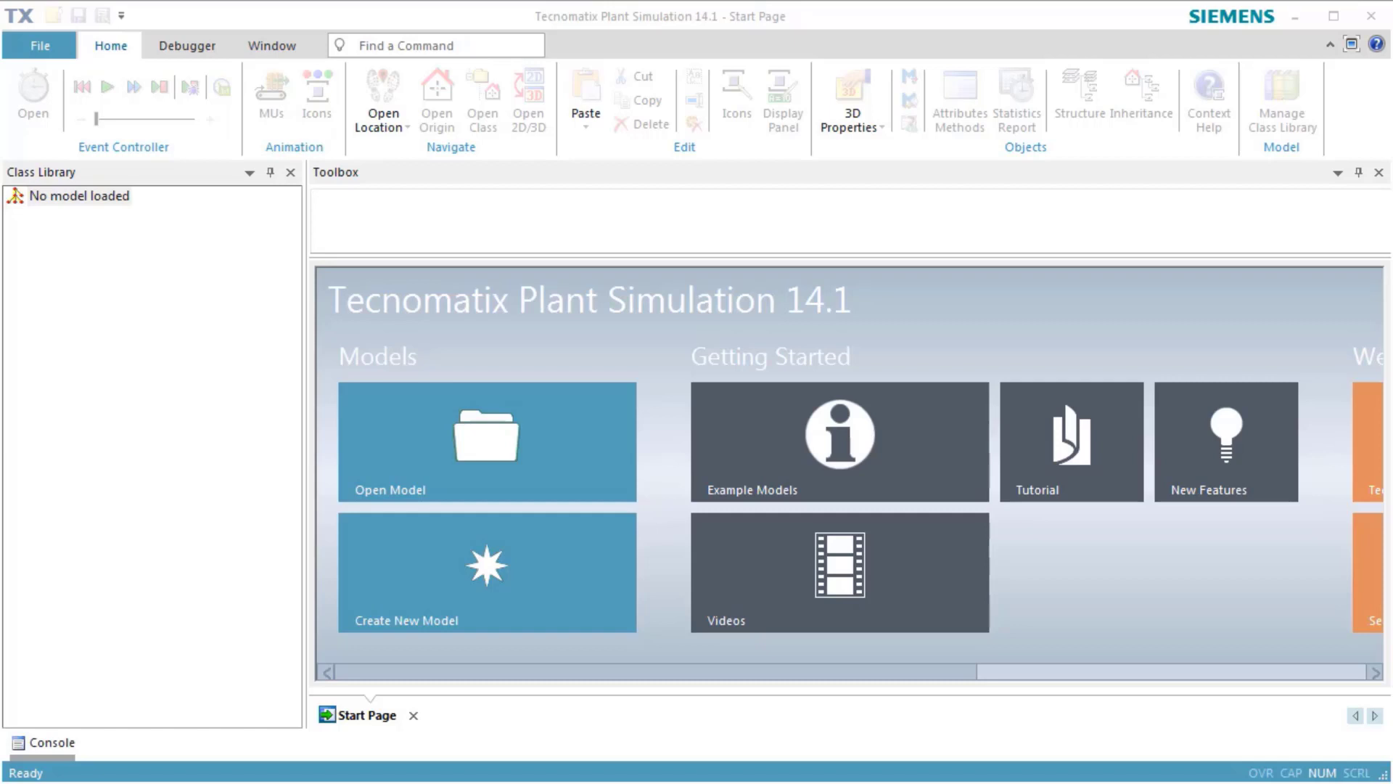
- Create a new 3D model and show its frame maximized in top-down Planning View
click(438, 580)
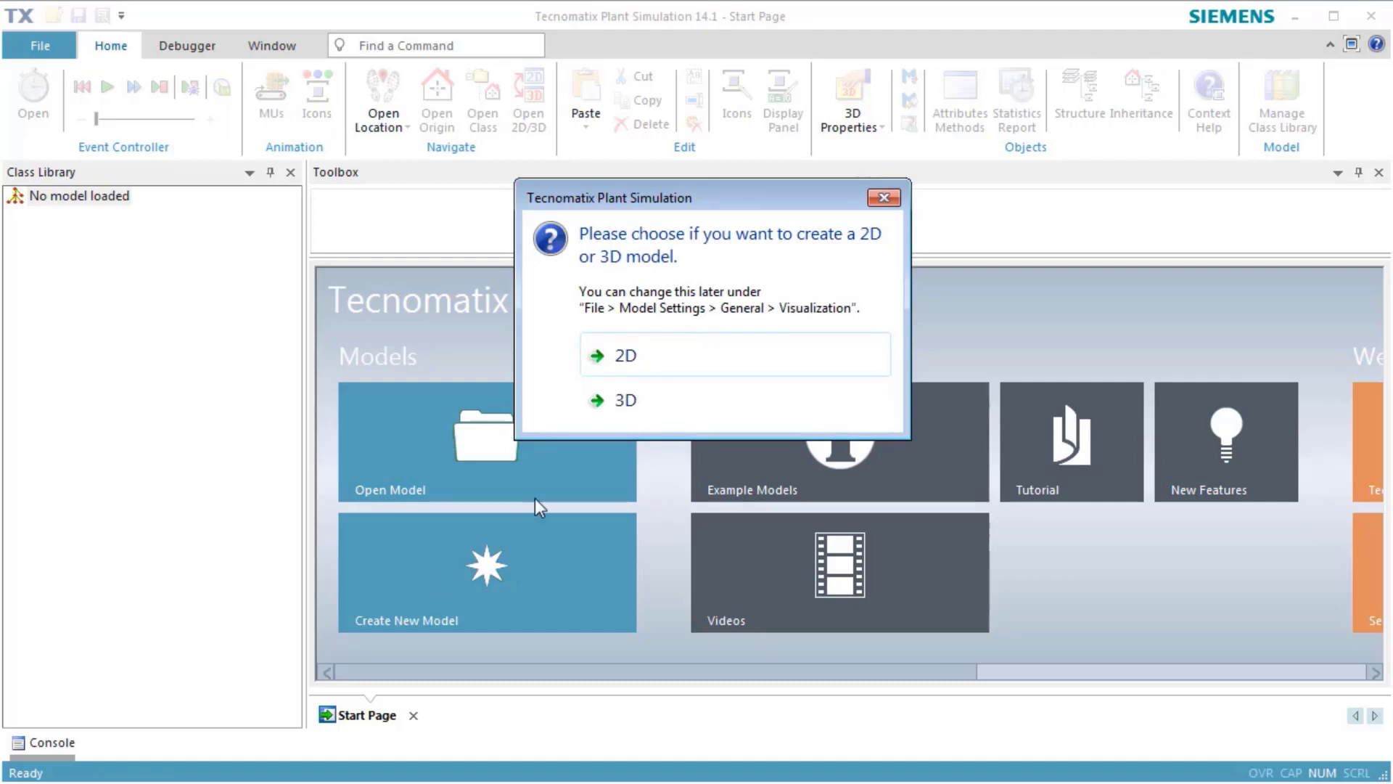
click(645, 397)
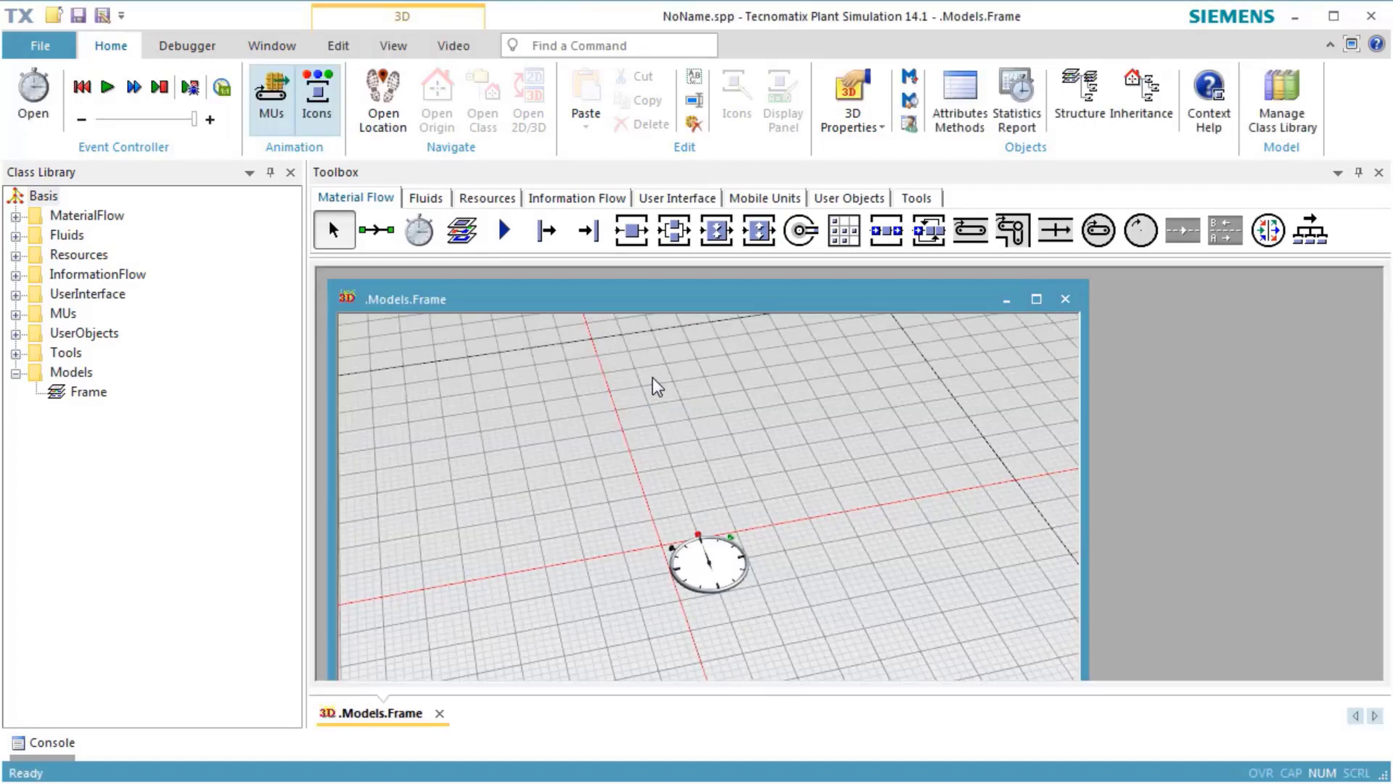
click(394, 45)
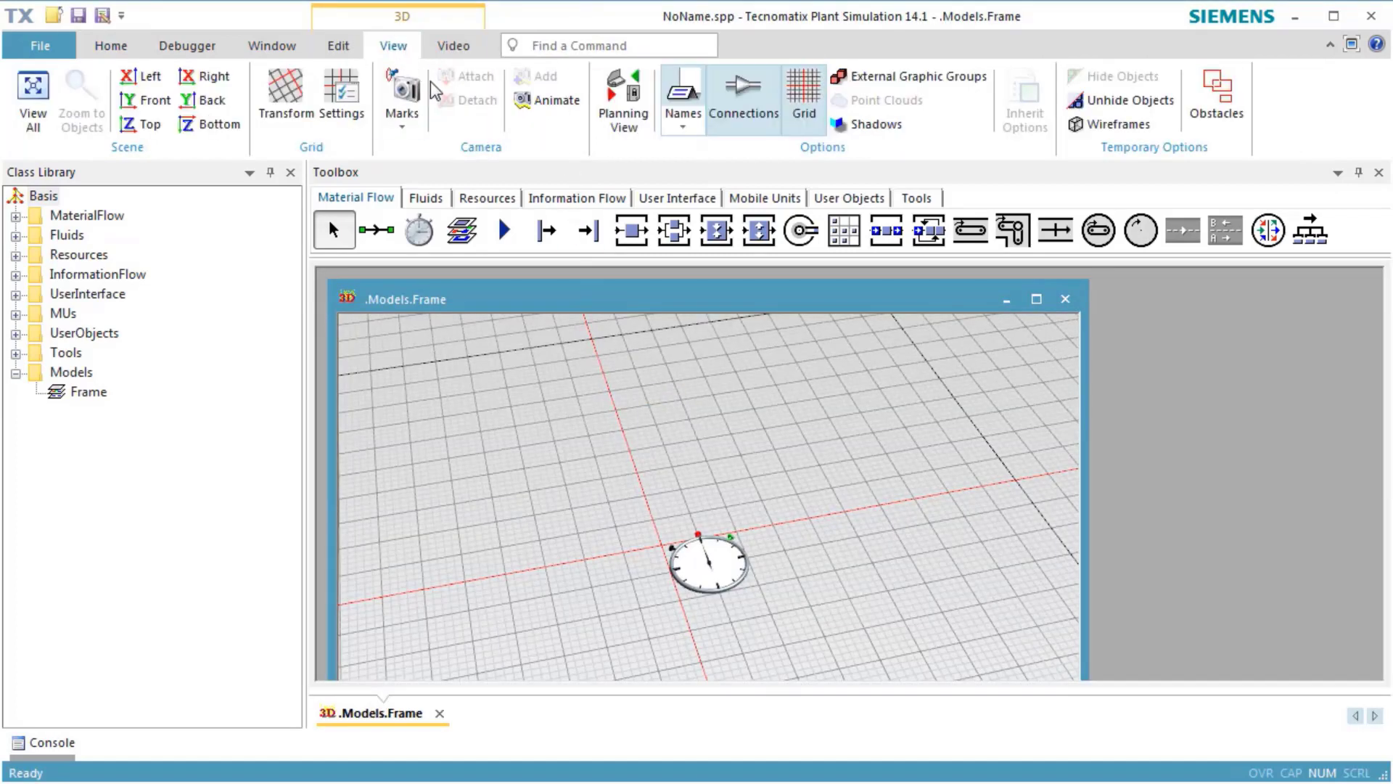
click(608, 124)
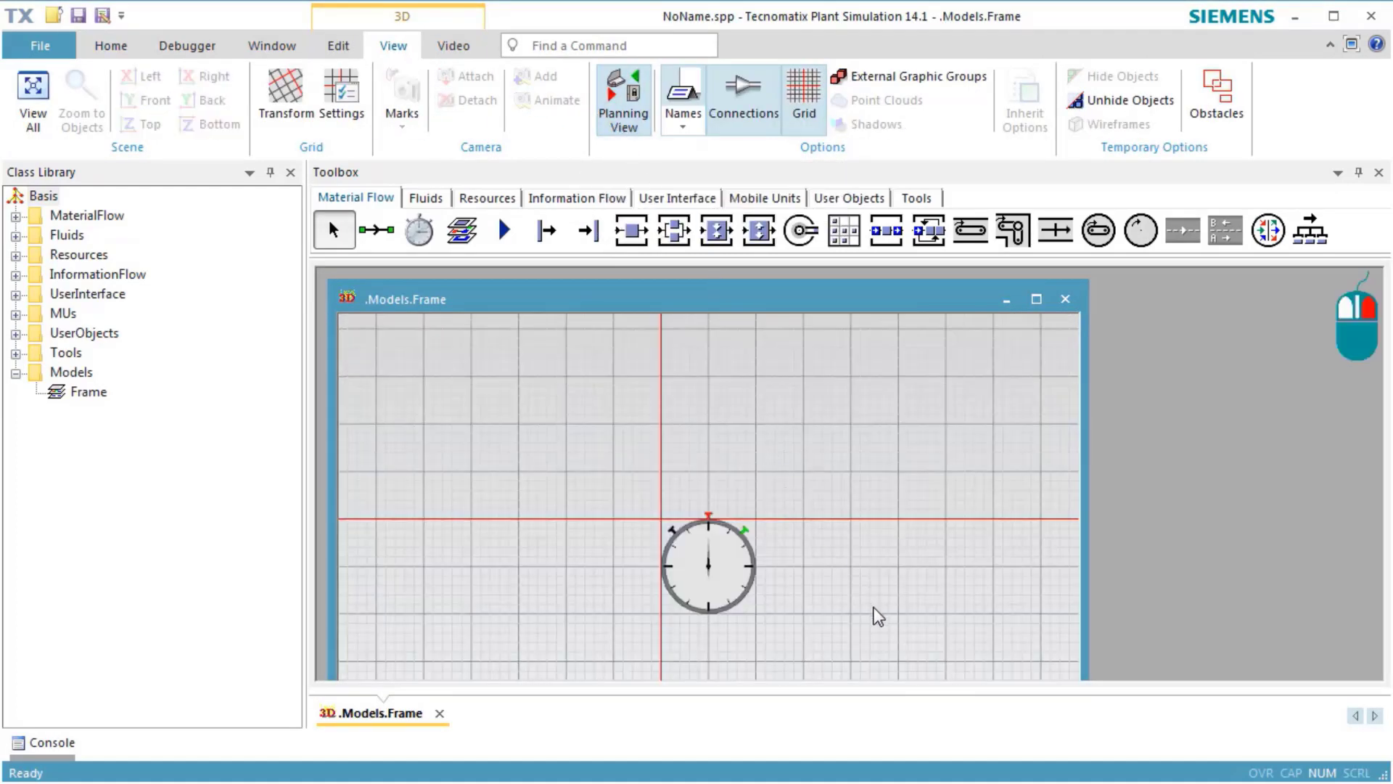
drag(874, 613, 594, 424)
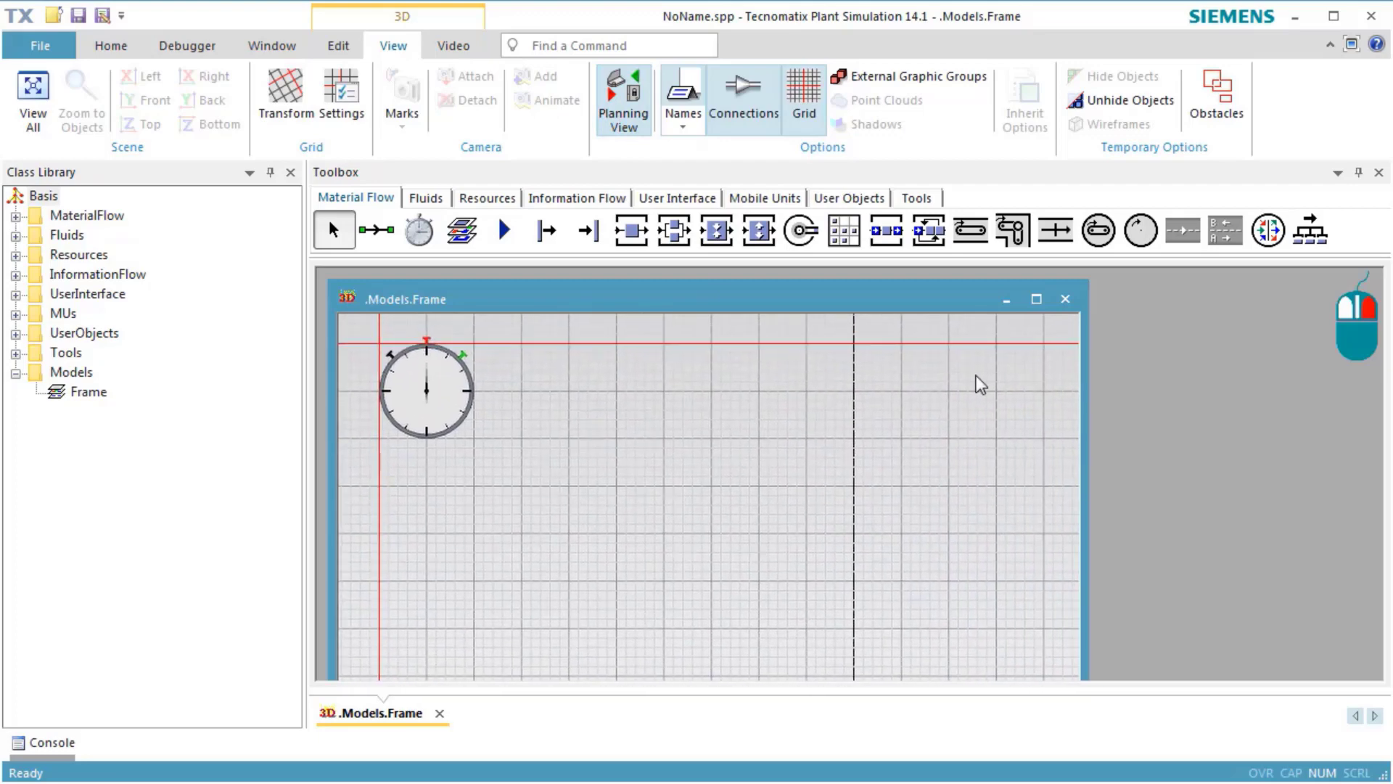
click(1038, 305)
- Place a Source at the left side of the frame
drag(892, 435, 647, 435)
click(546, 233)
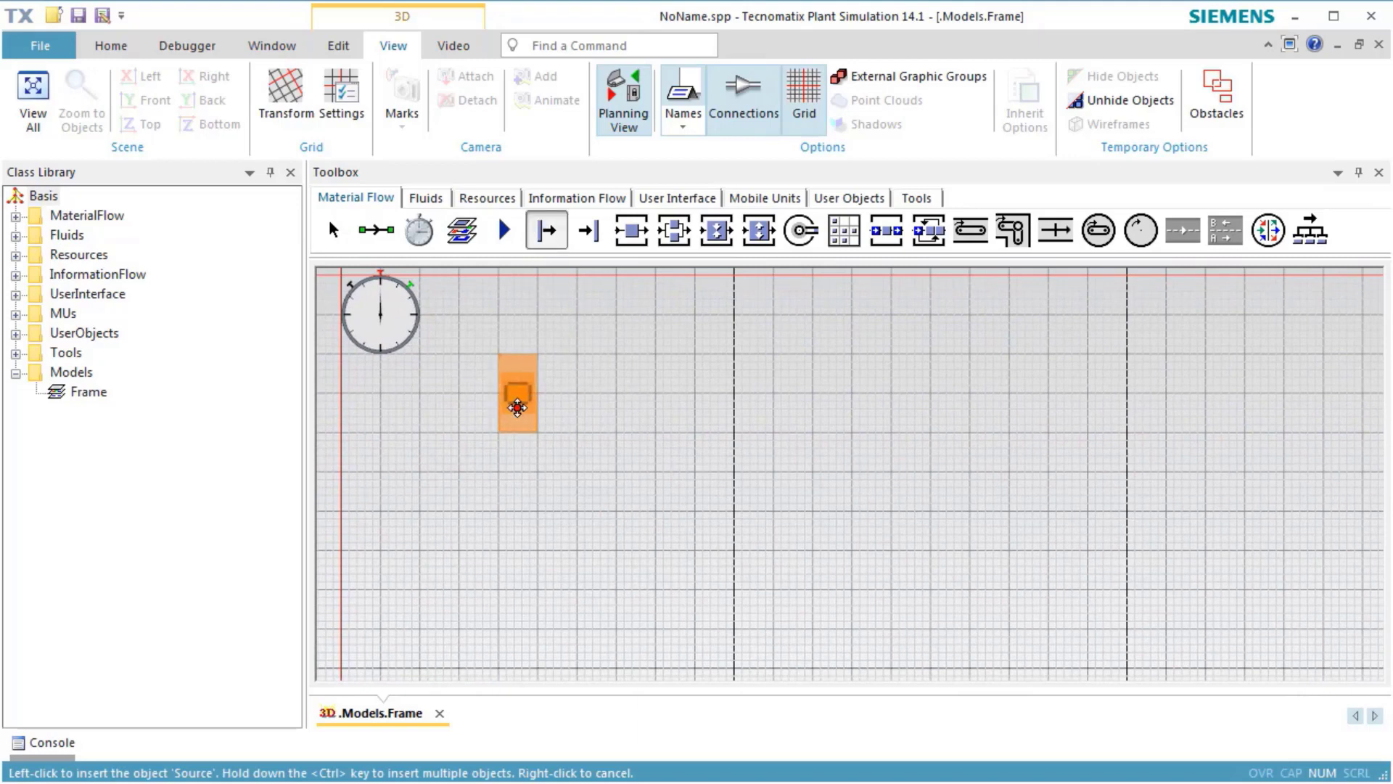
click(362, 472)
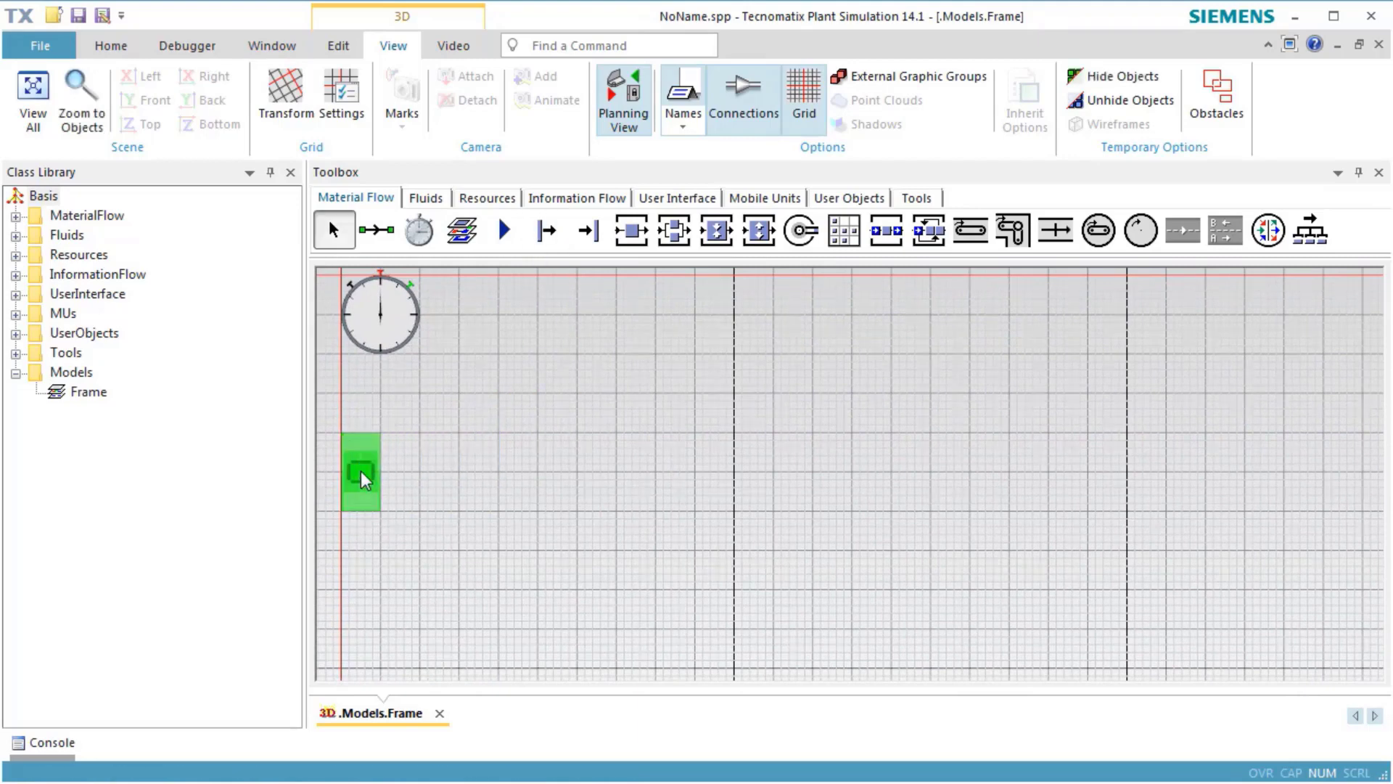
- Insert four Stations in a row after the Source, and a Drain at the end
click(633, 232)
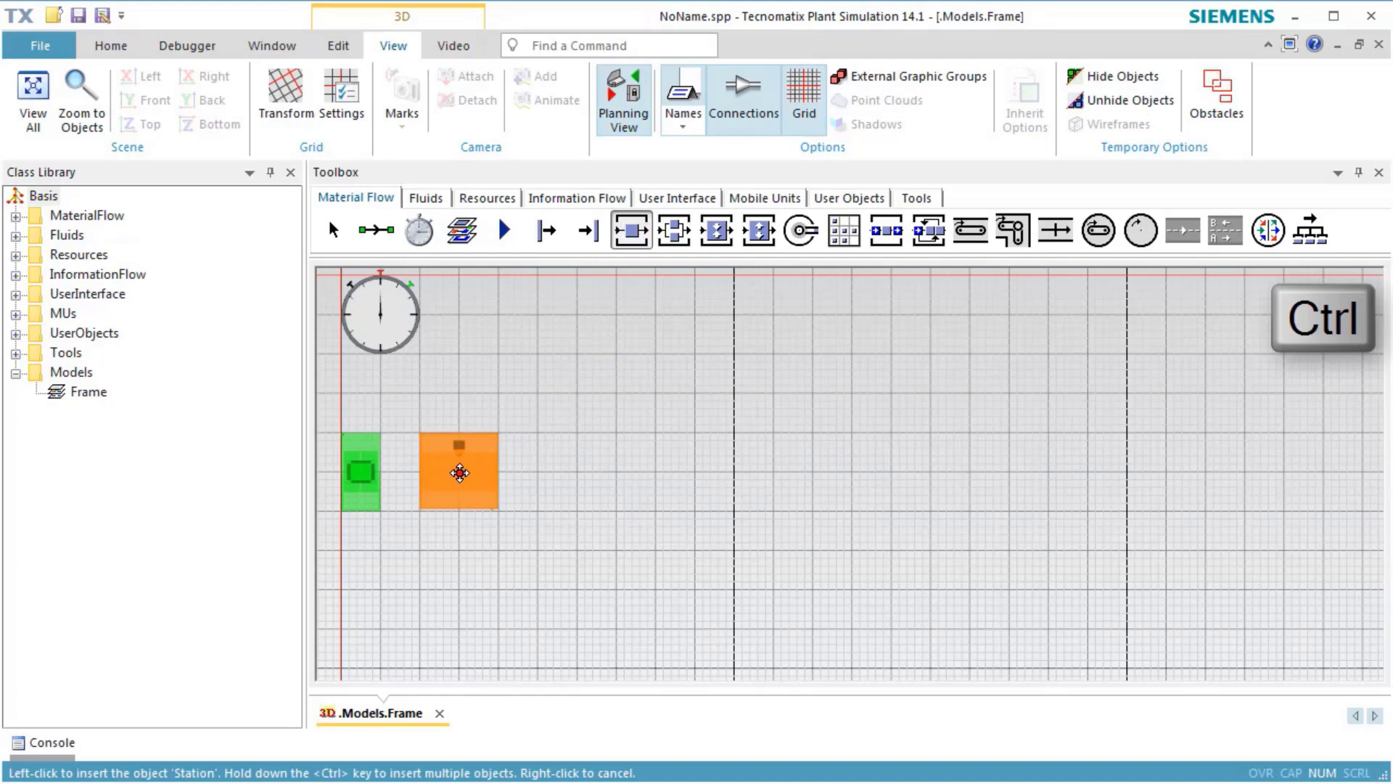
ctrl+click(460, 474)
ctrl+click(603, 489)
ctrl+click(771, 488)
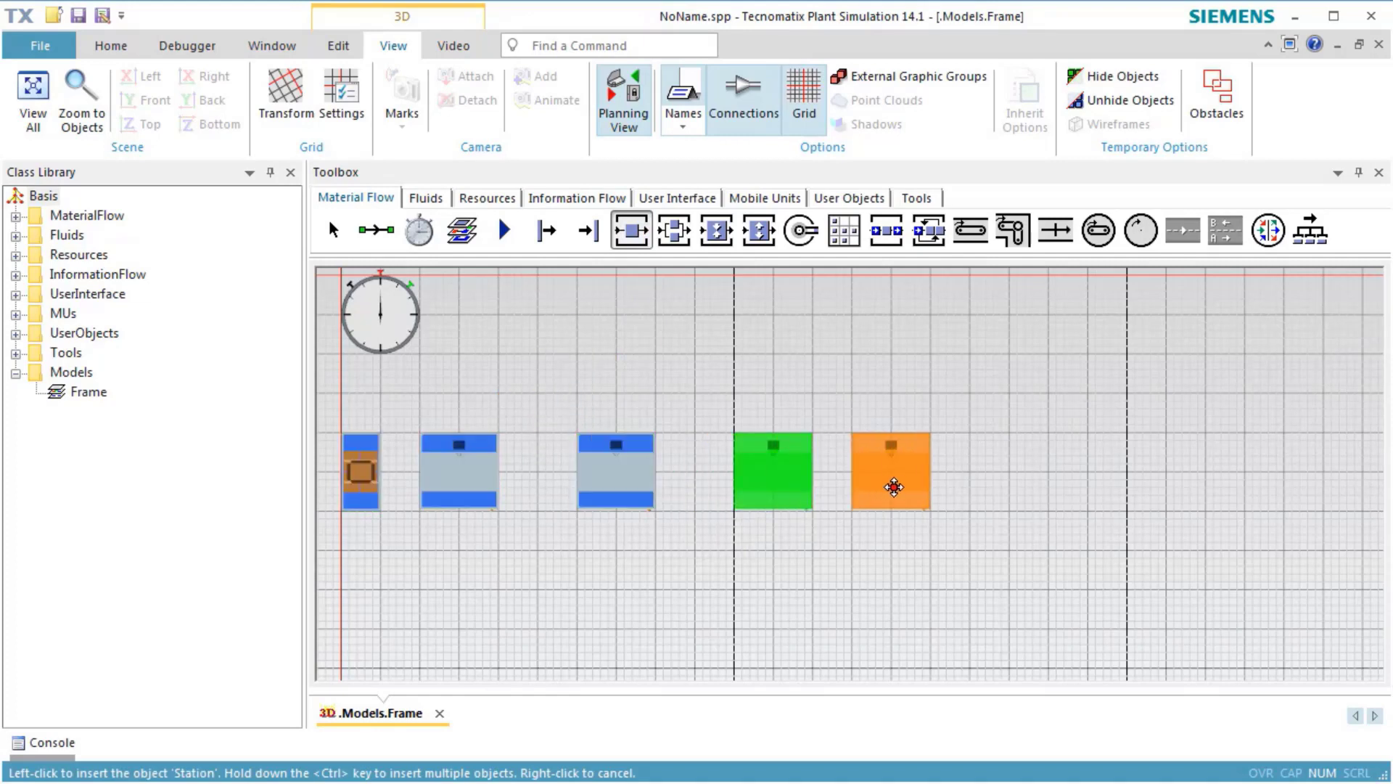
ctrl+click(945, 496)
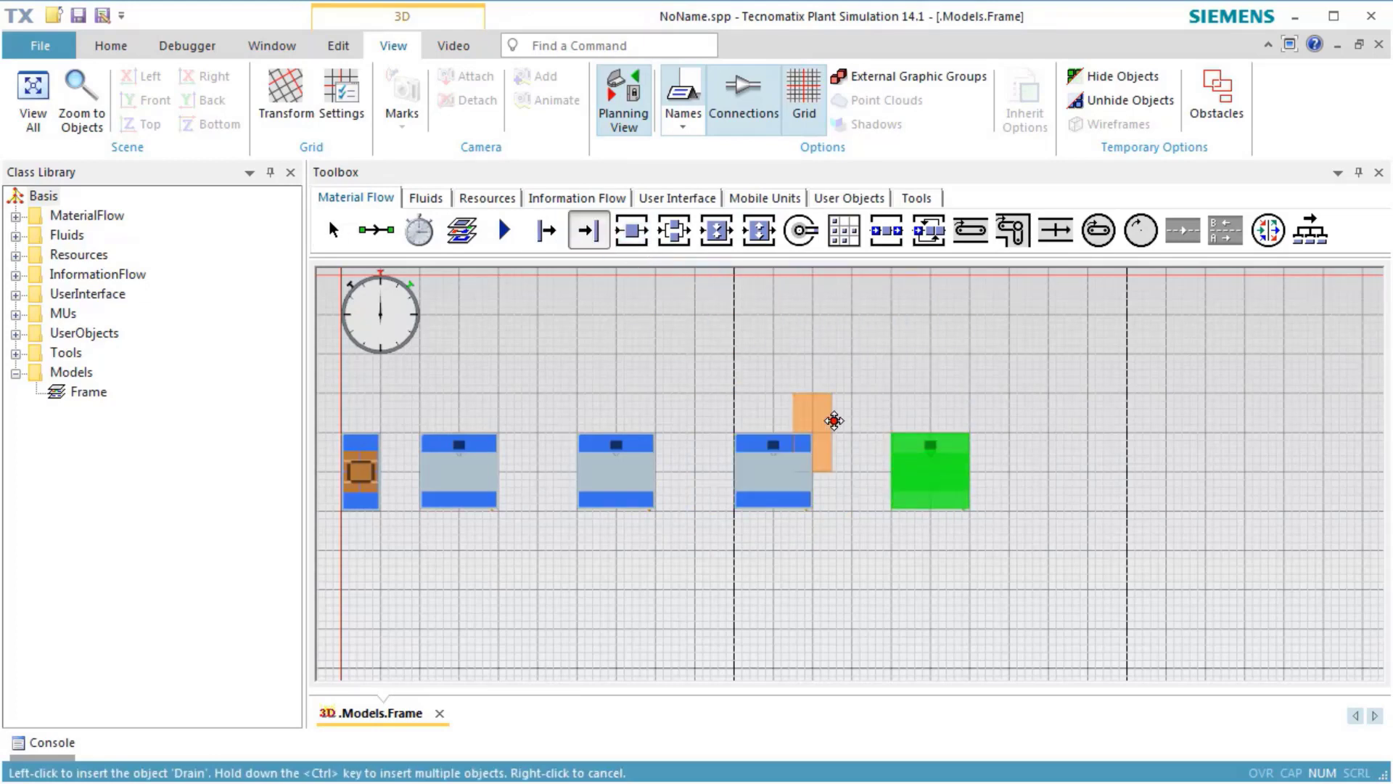
click(1080, 496)
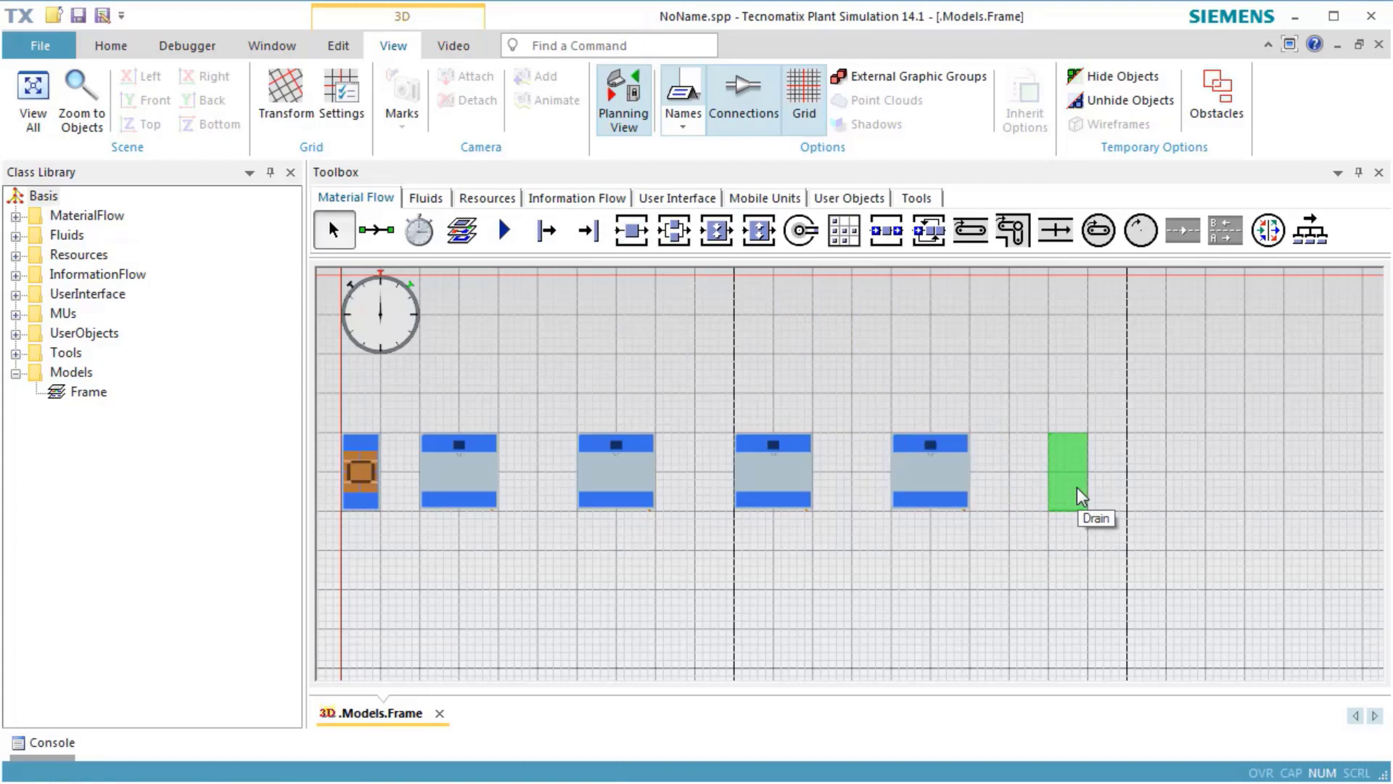
- Connect the Source to each of the four Stations in sequence and finally to the Drain
click(382, 239)
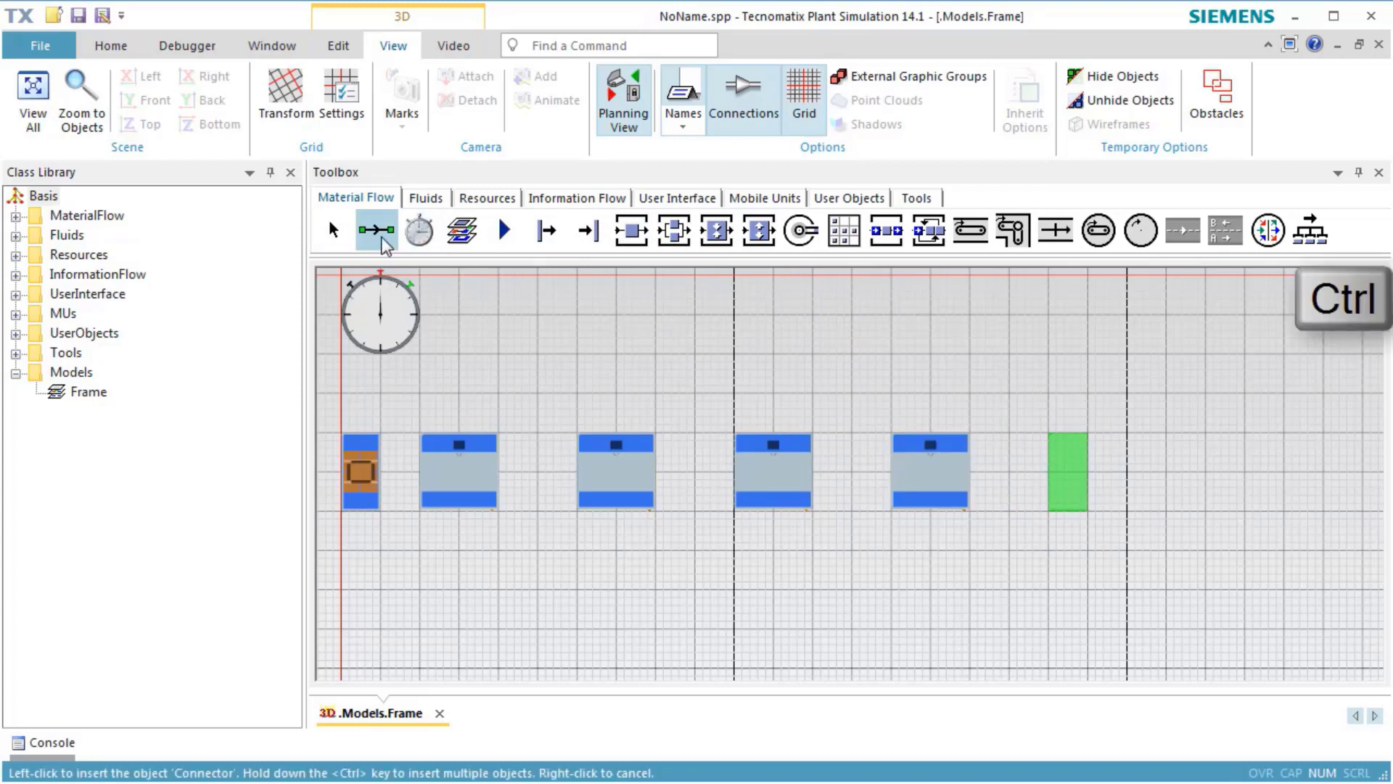
click(362, 472)
click(475, 482)
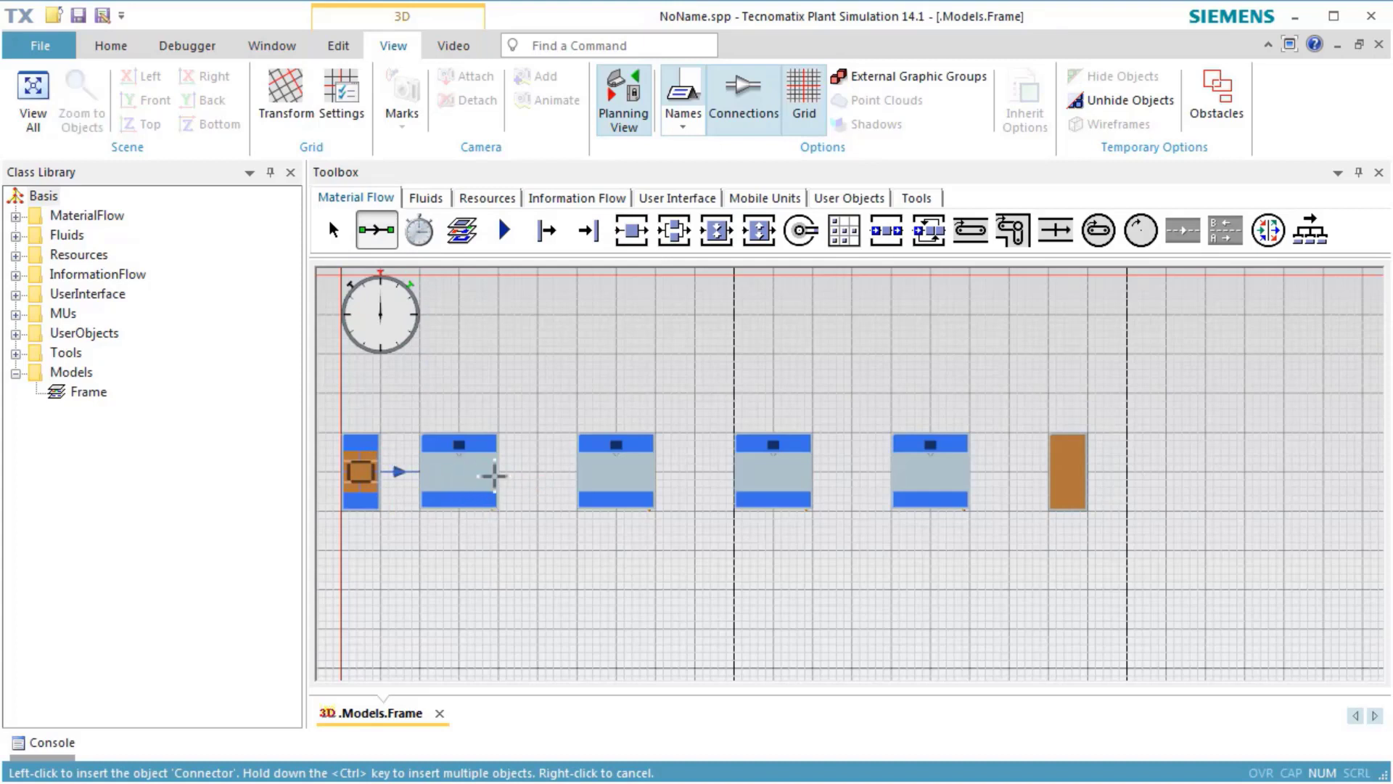
click(488, 472)
click(607, 472)
click(610, 473)
click(768, 474)
click(767, 474)
click(917, 470)
click(918, 469)
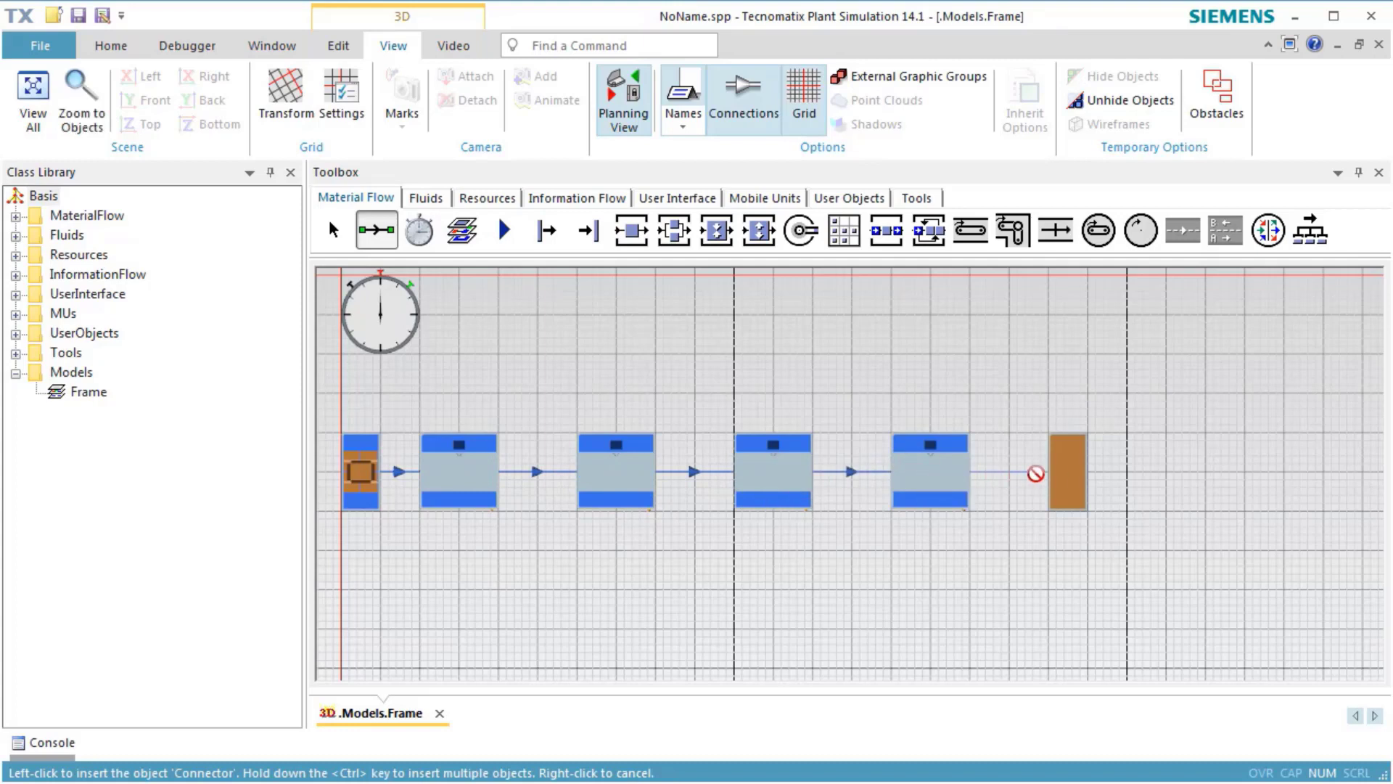
click(1066, 471)
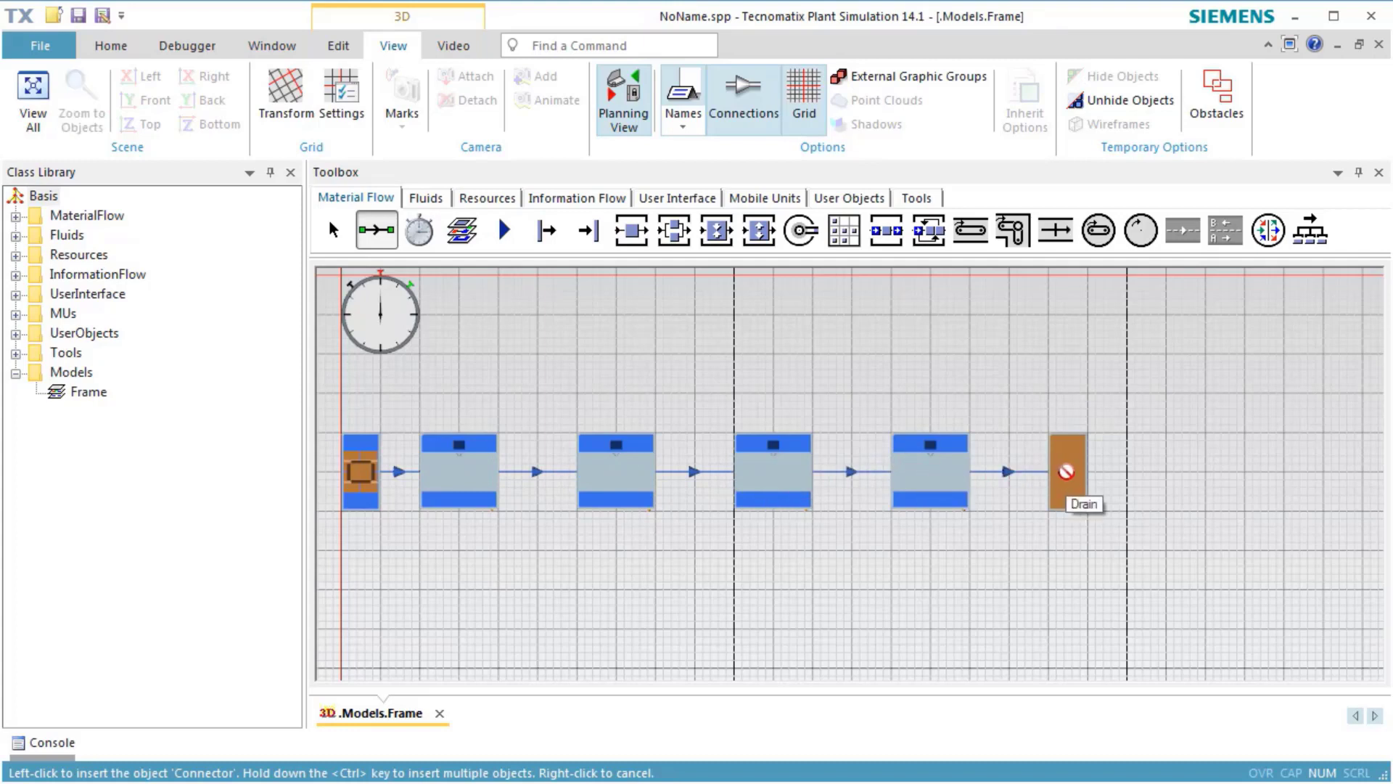
right_click(1066, 472)
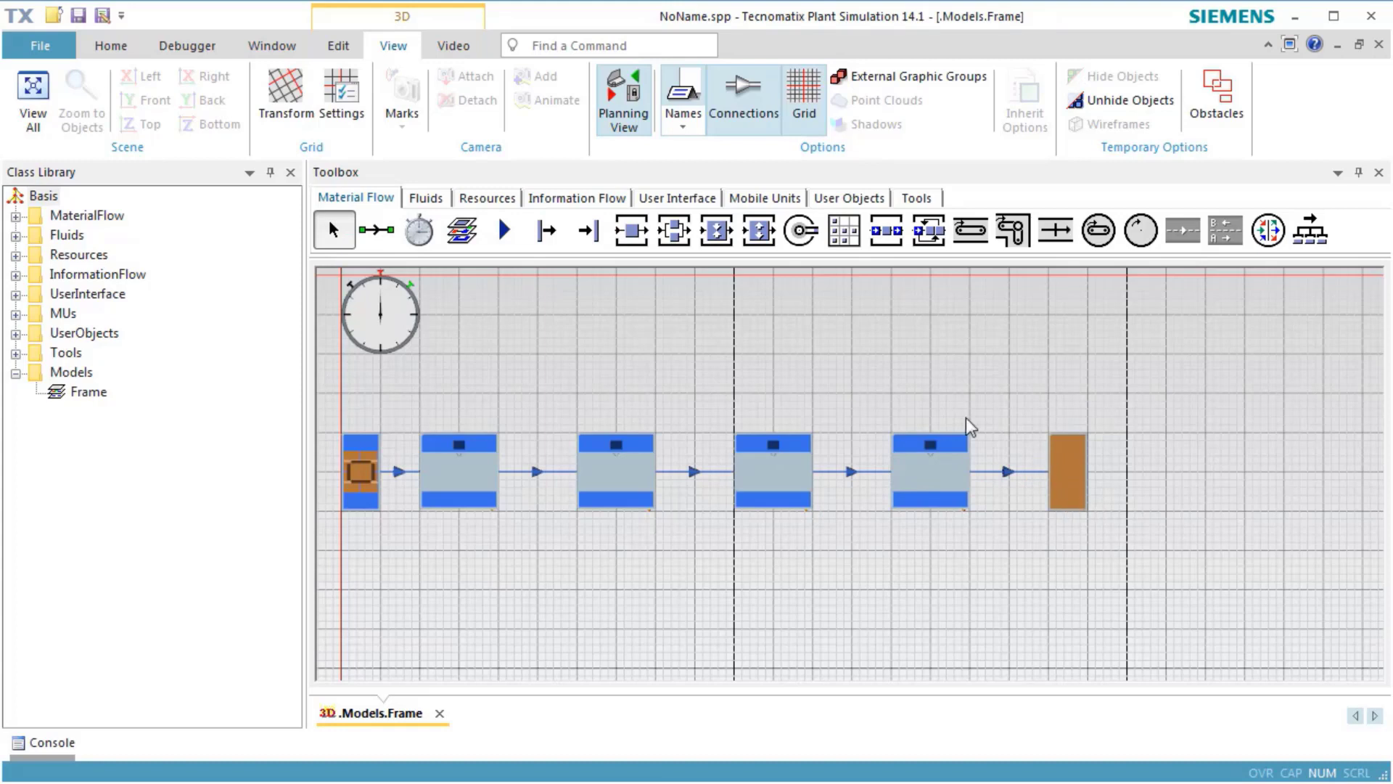
- Place a Workplace below each of the four Stations
click(487, 199)
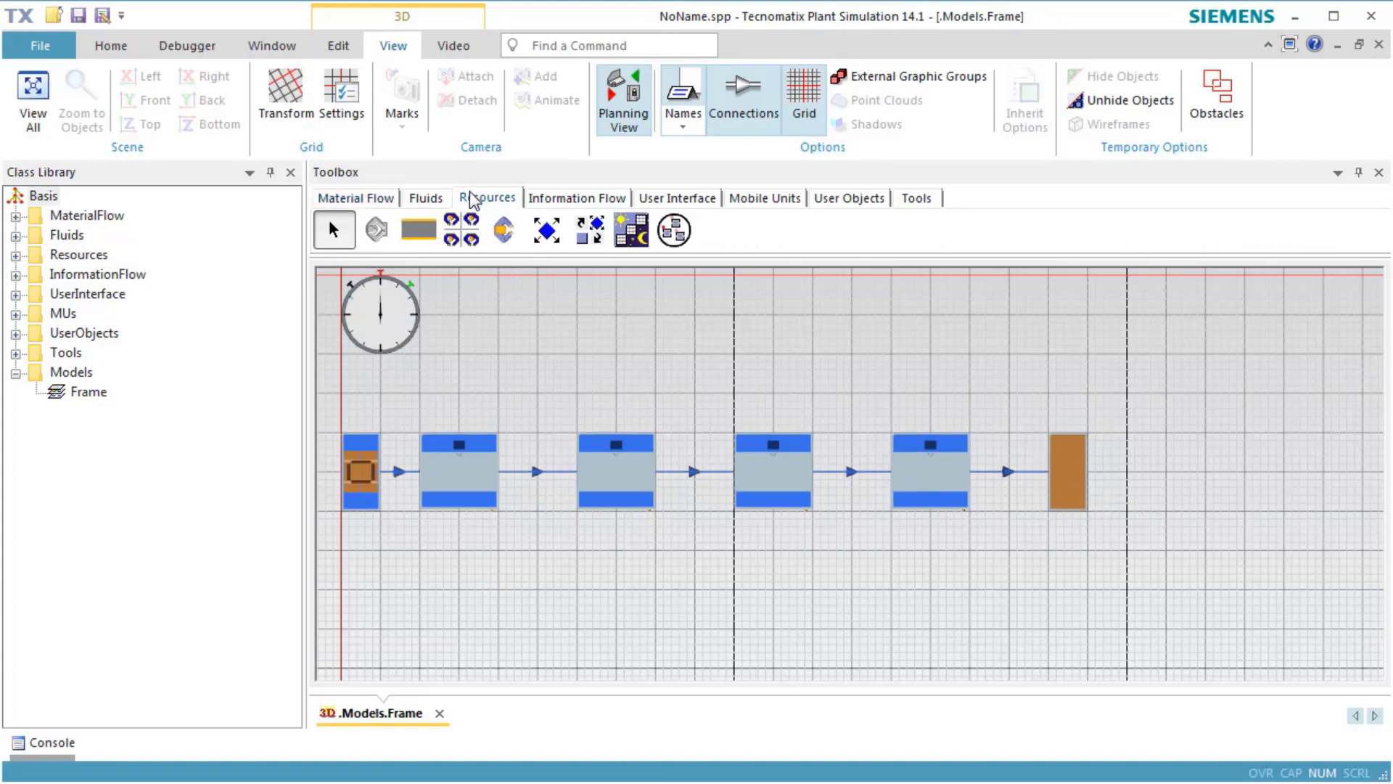
click(376, 232)
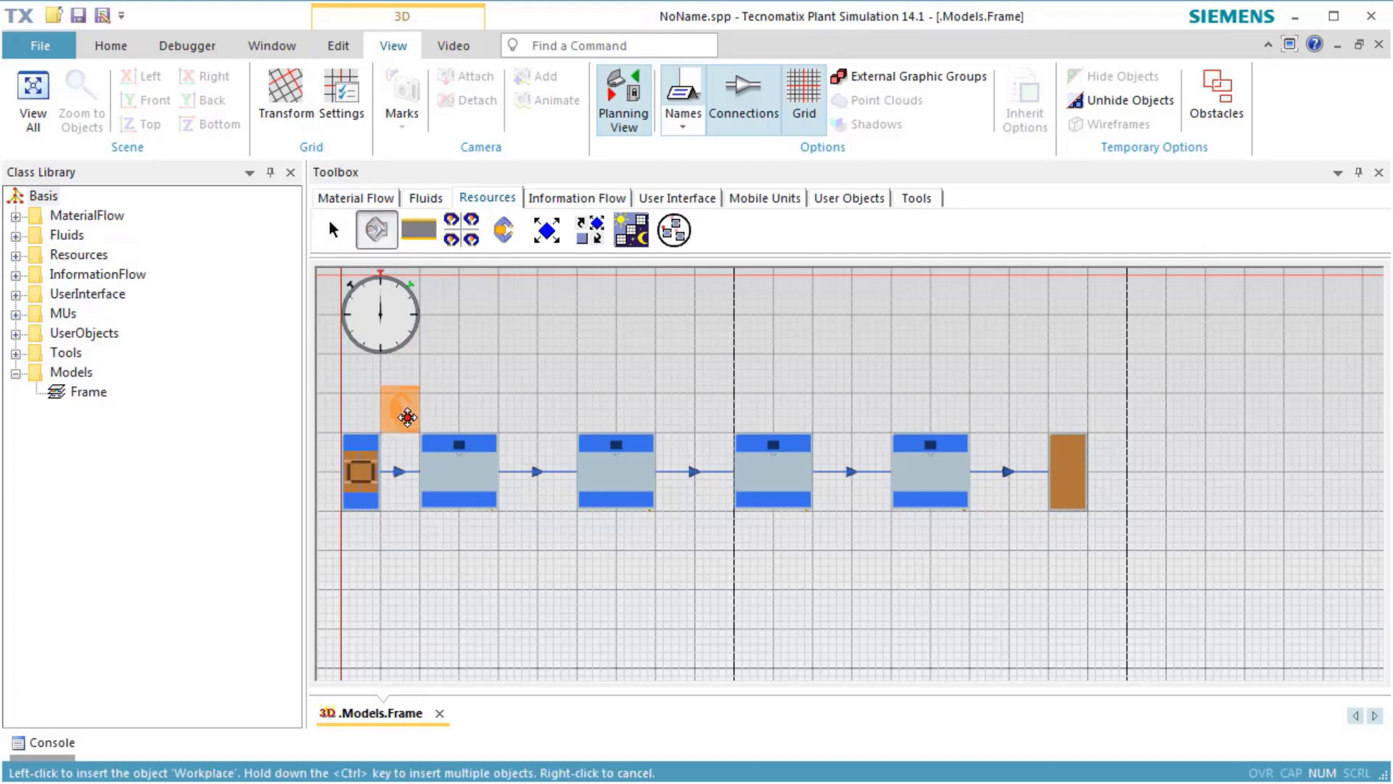
click(456, 529)
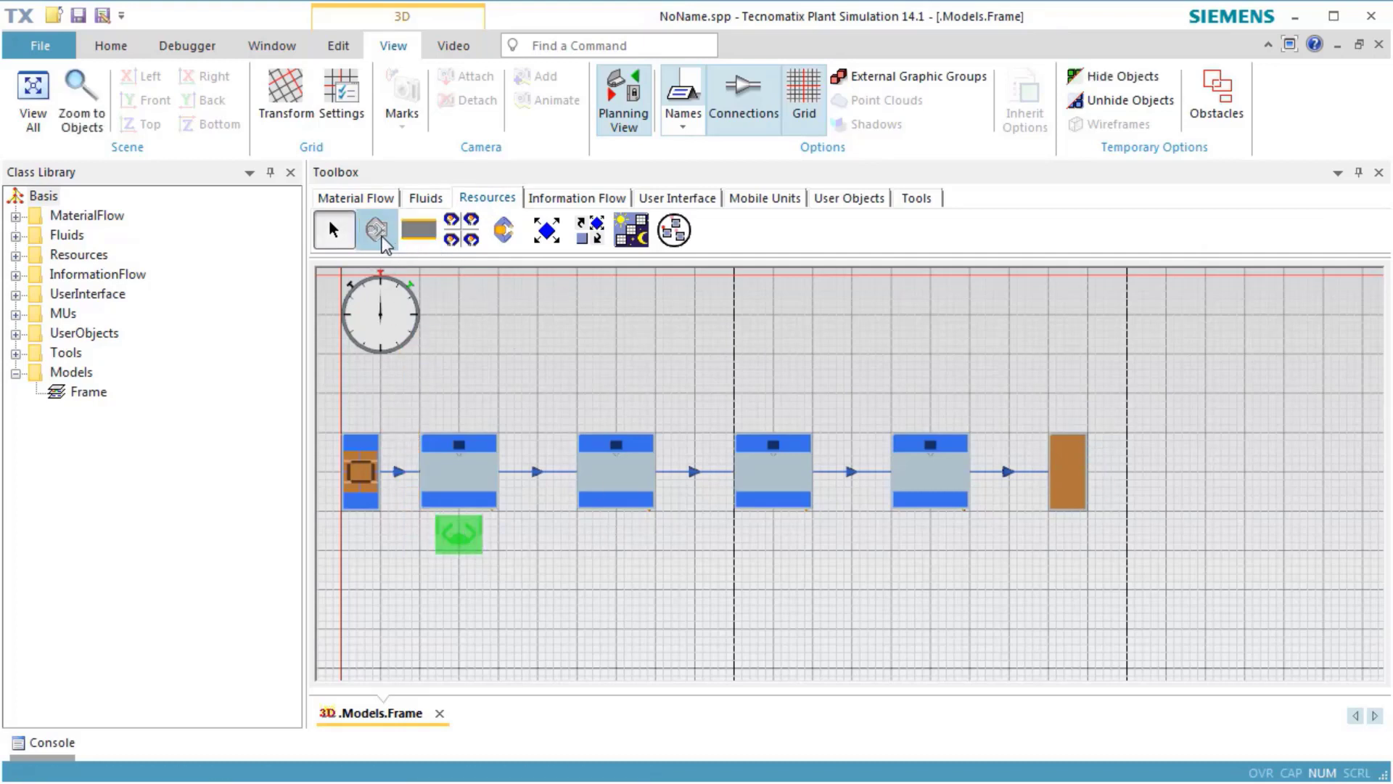
key(ctrl)
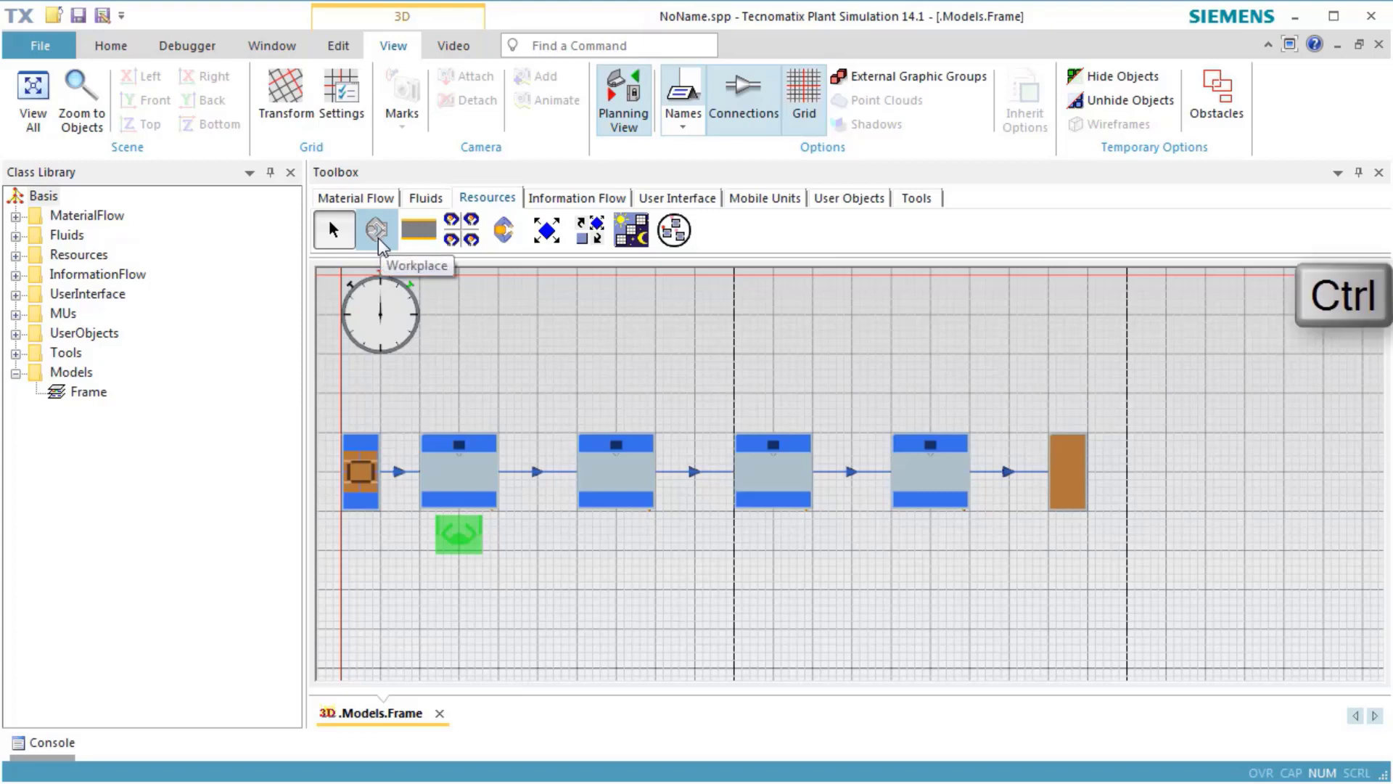
click(379, 234)
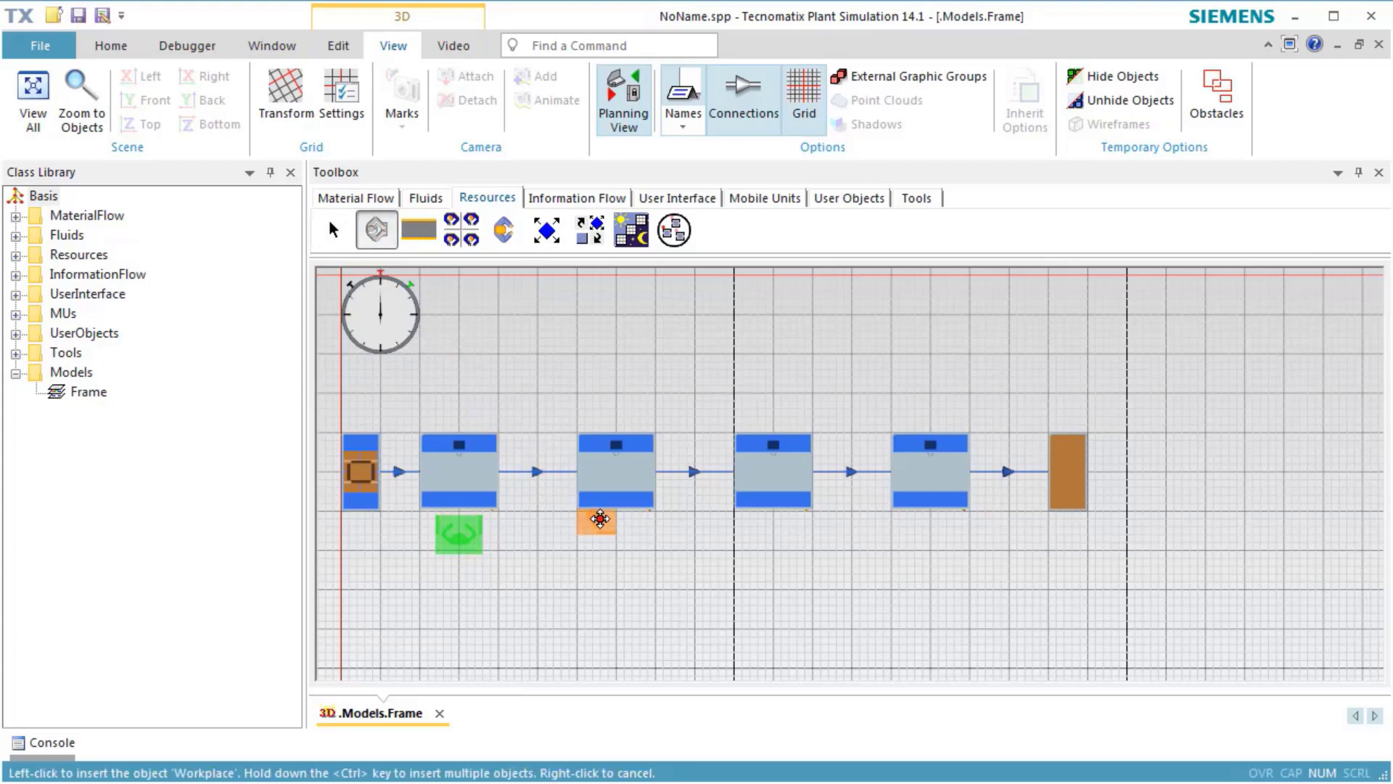
ctrl+click(615, 537)
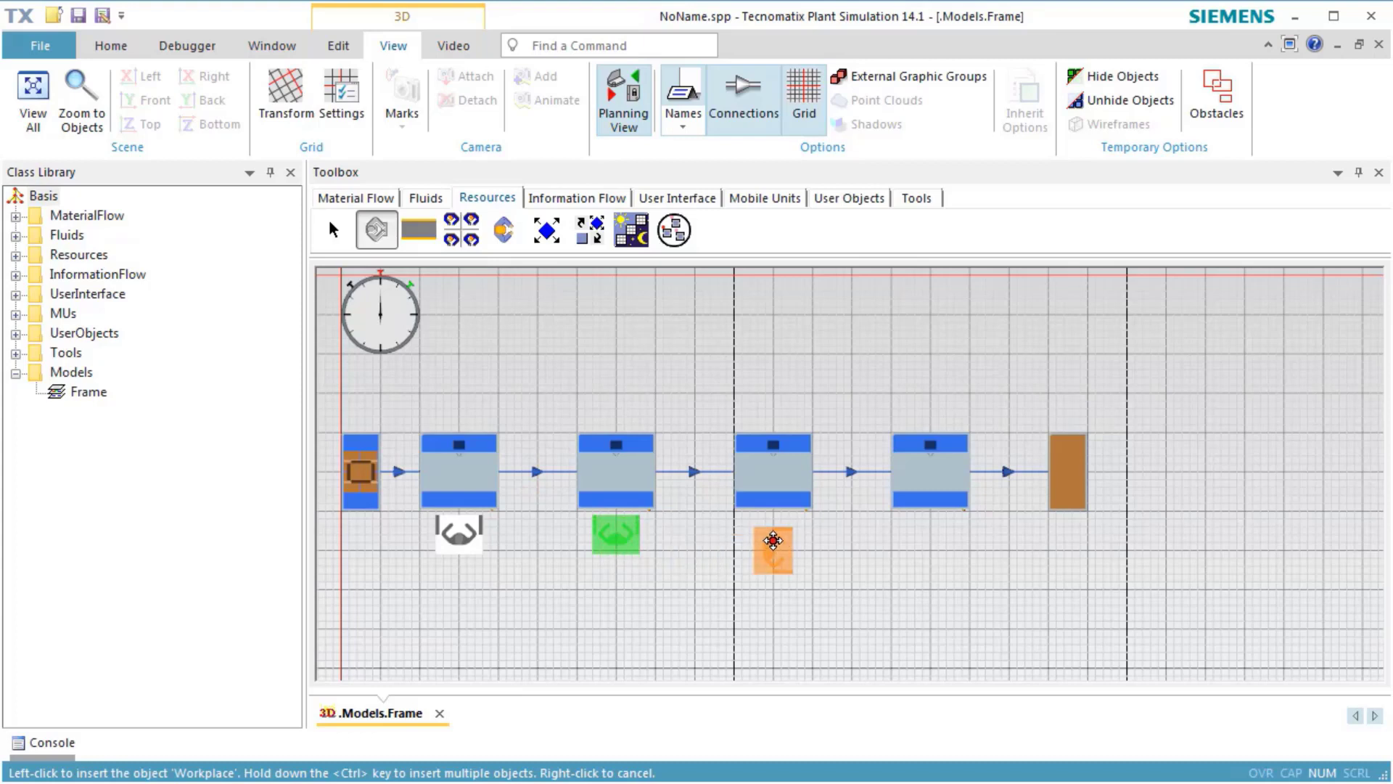
ctrl+click(773, 524)
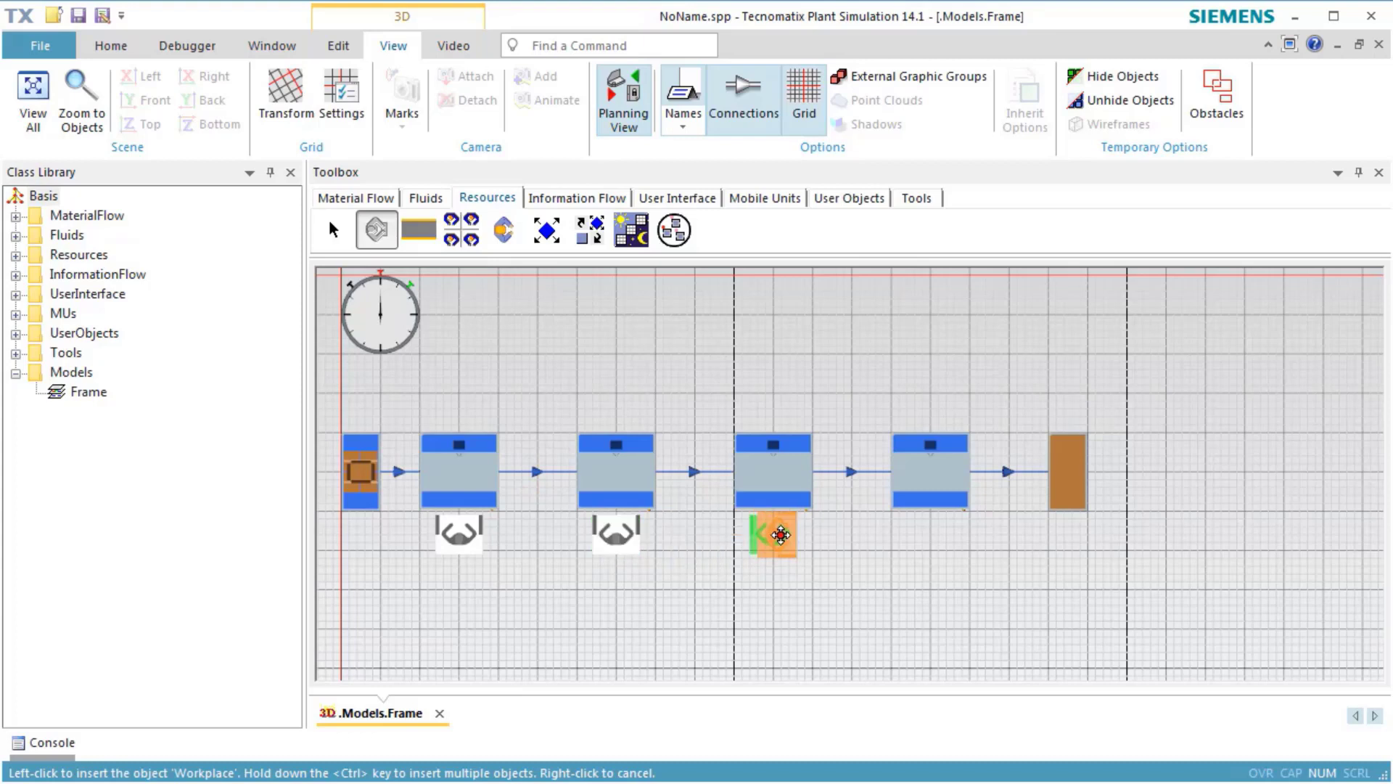
ctrl+click(930, 535)
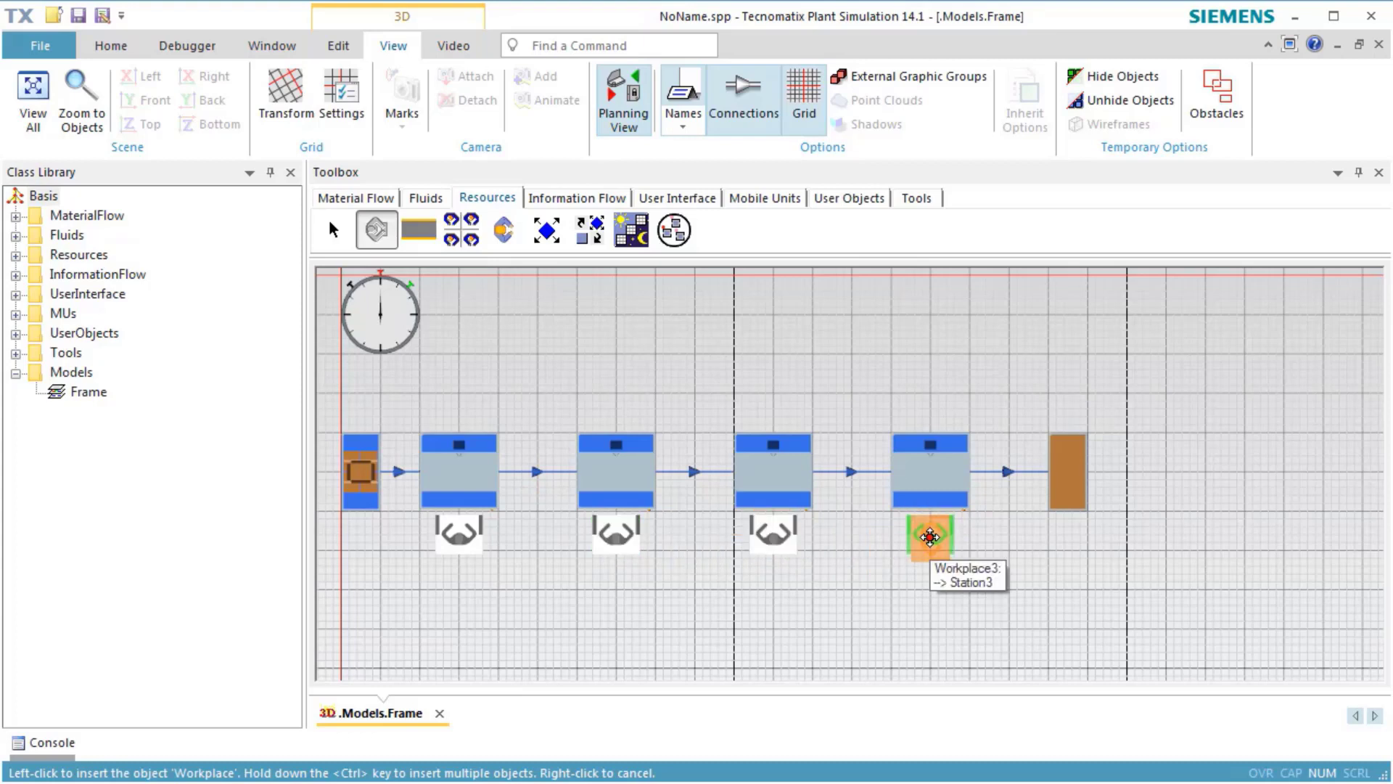
right_click(931, 536)
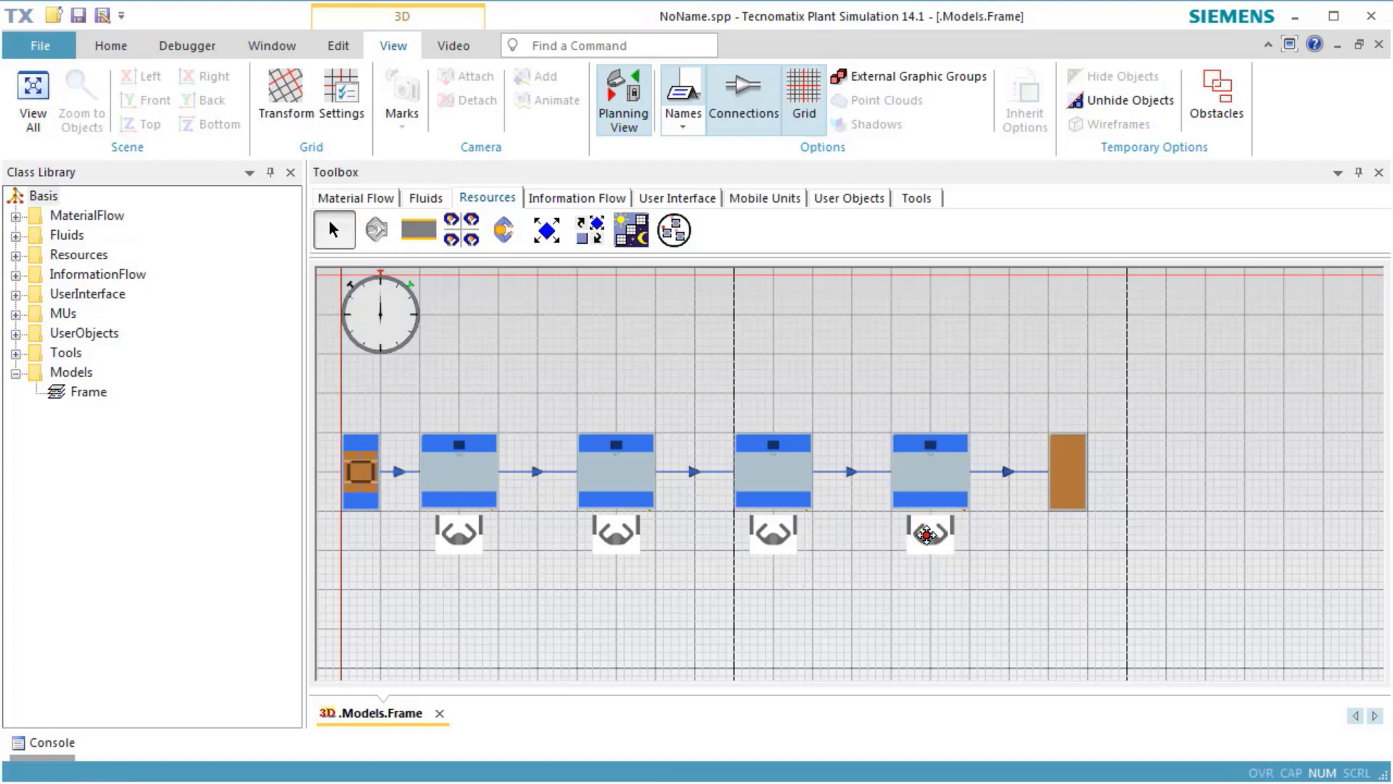
- Place a WorkerPool above the second Station and a Broker above the third
click(462, 230)
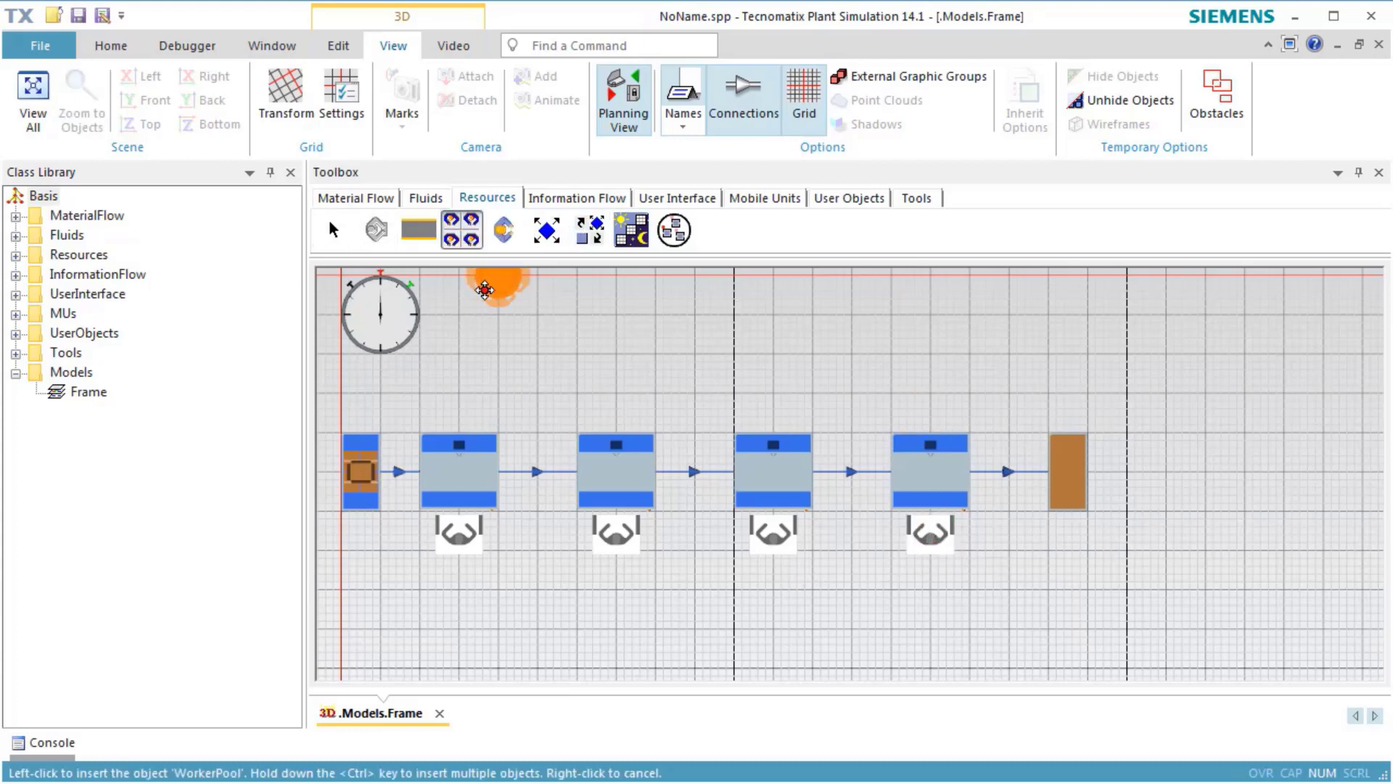
click(586, 380)
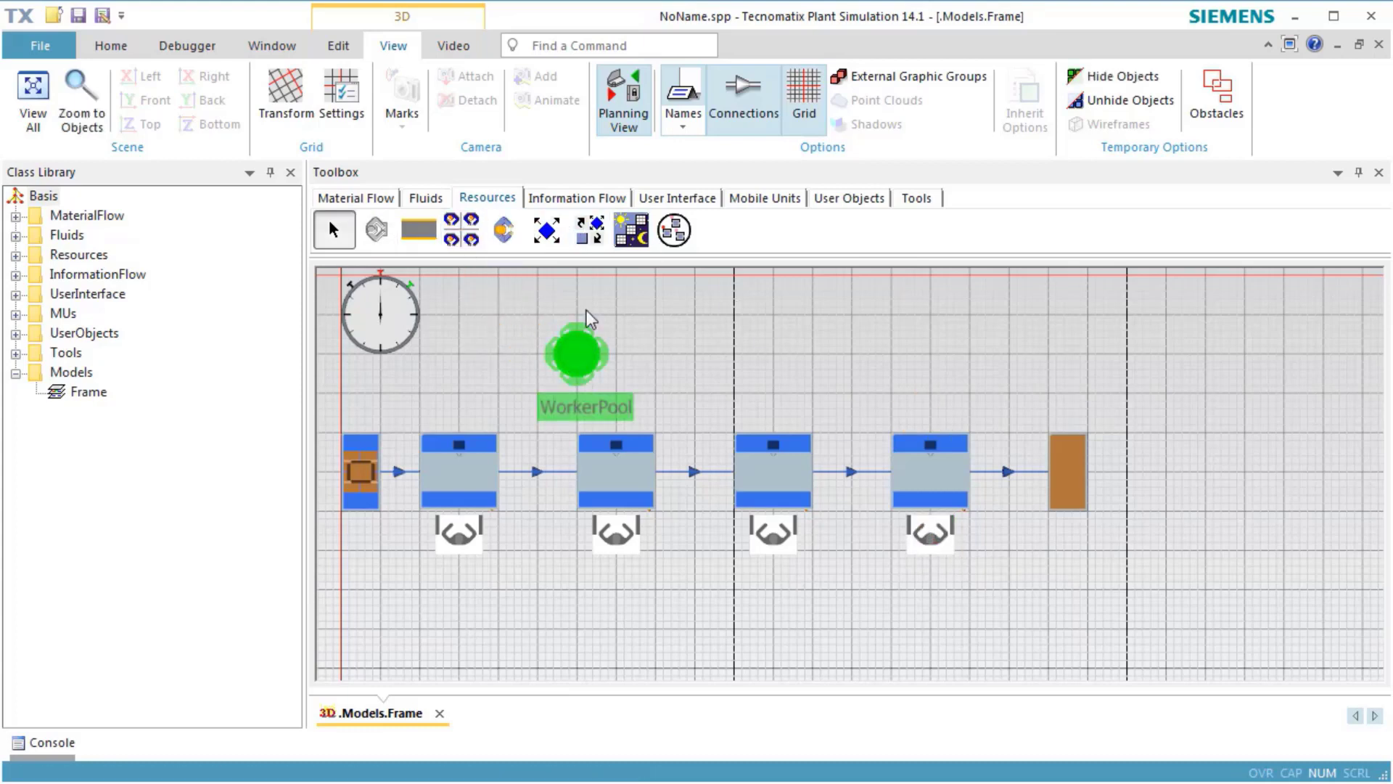
click(548, 232)
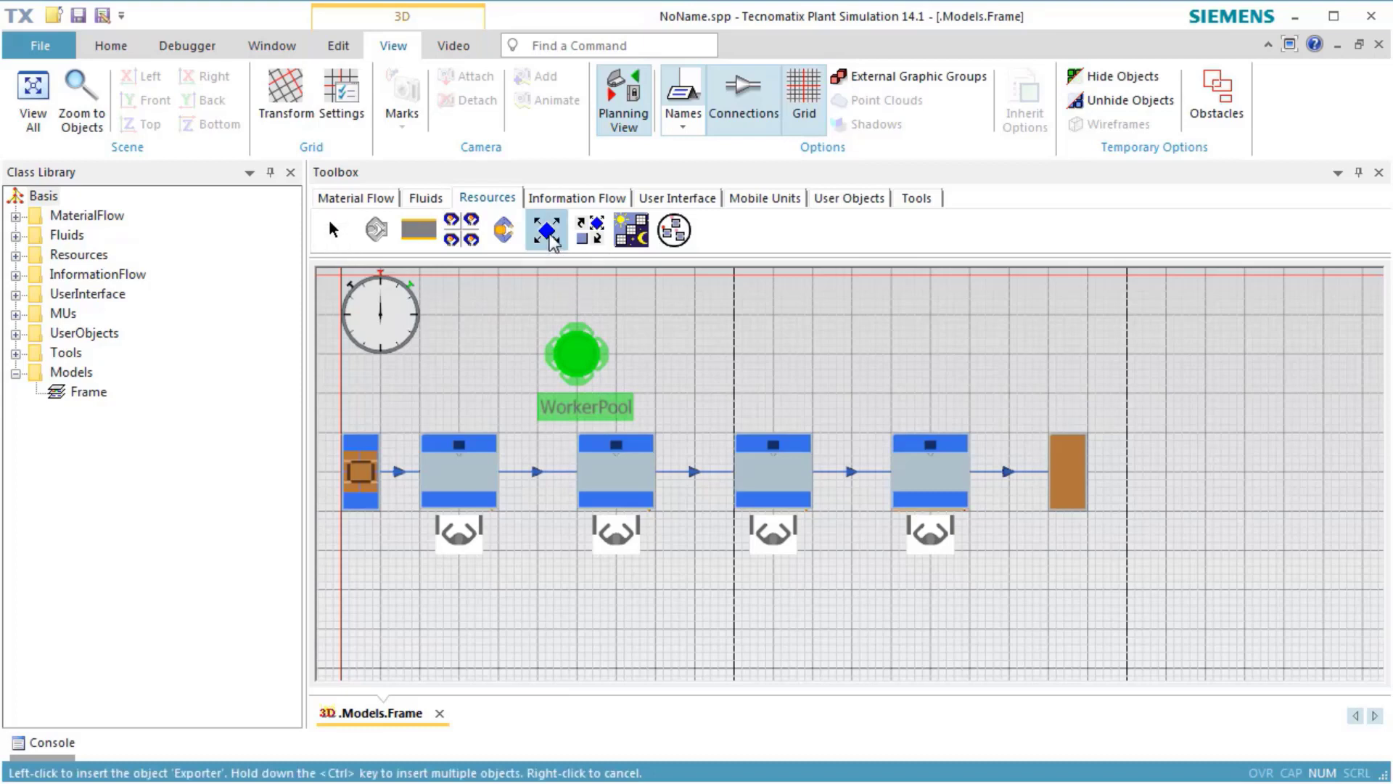
click(590, 229)
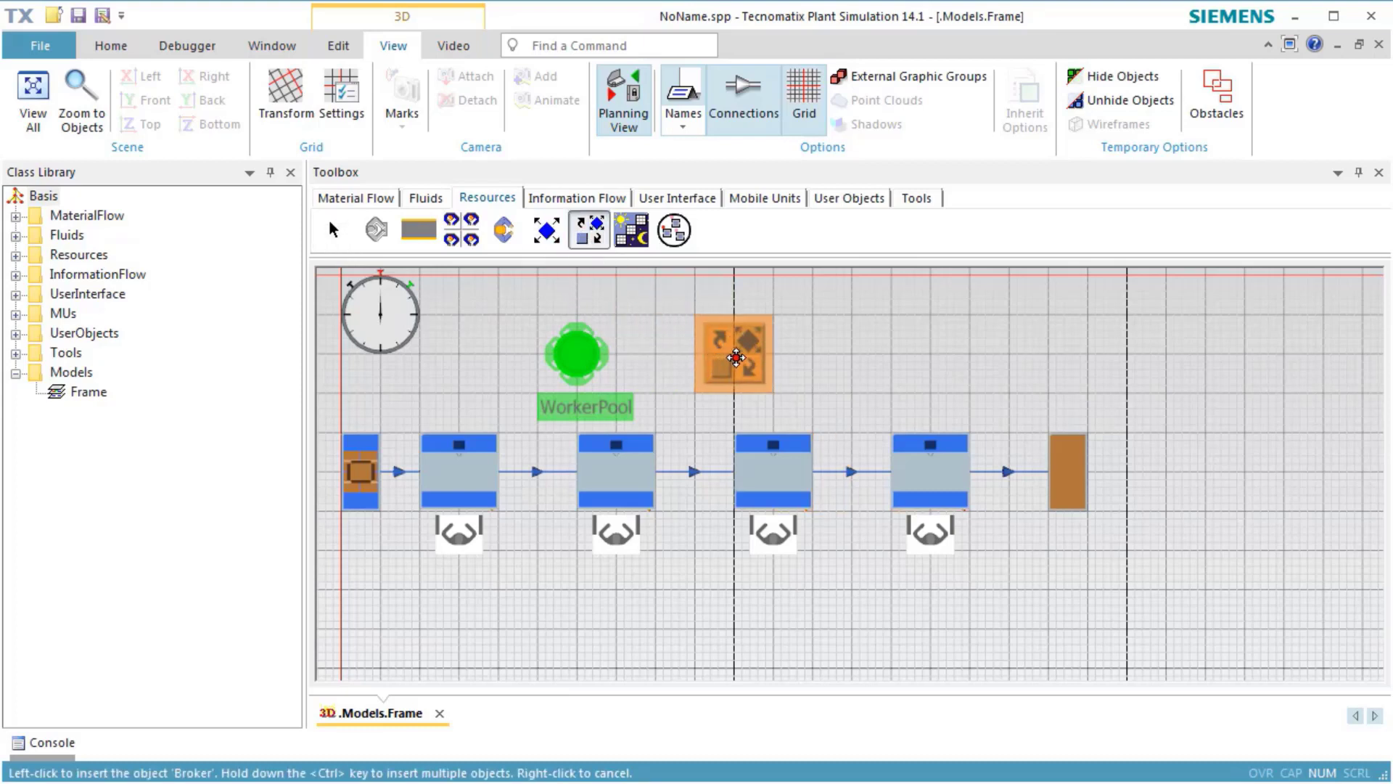
click(726, 356)
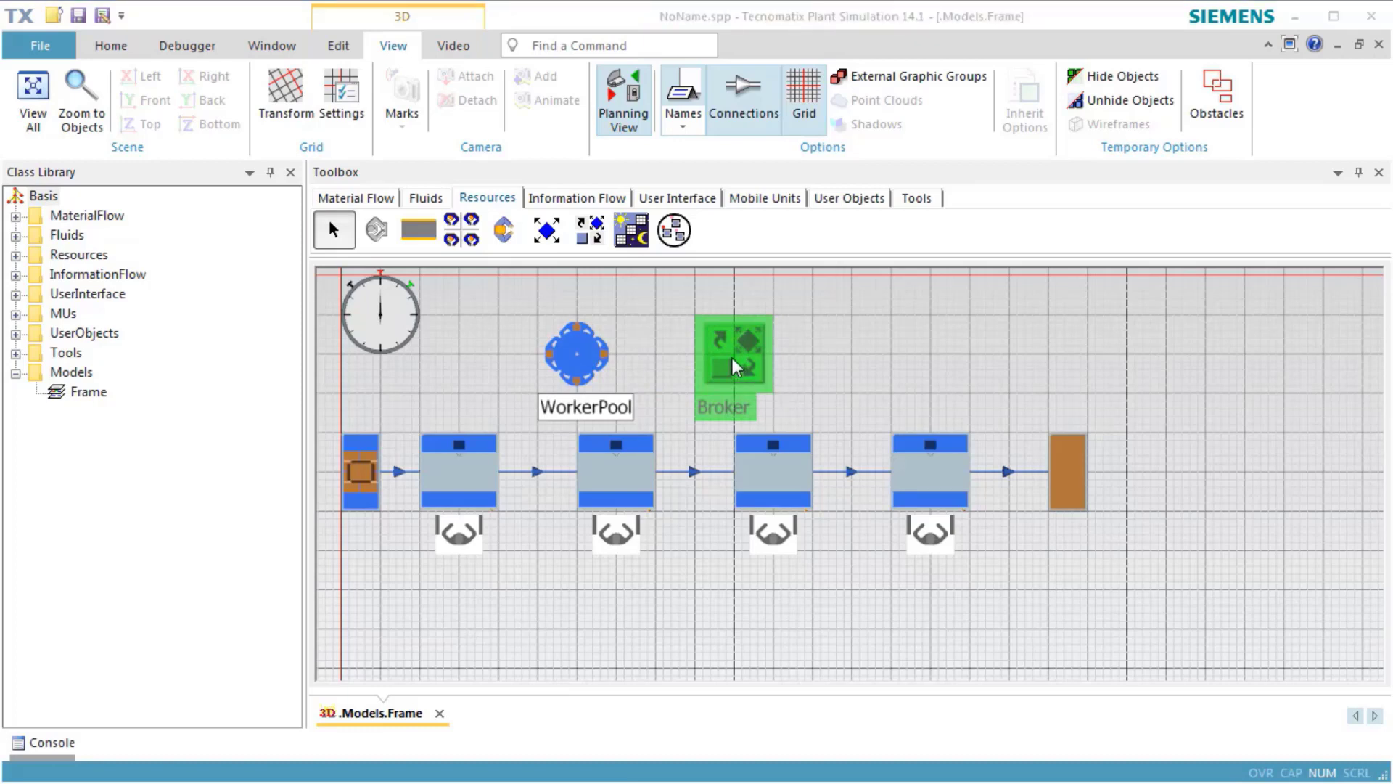
- Turn off Planning View and orbit the 3D view to face the line frontally
click(624, 123)
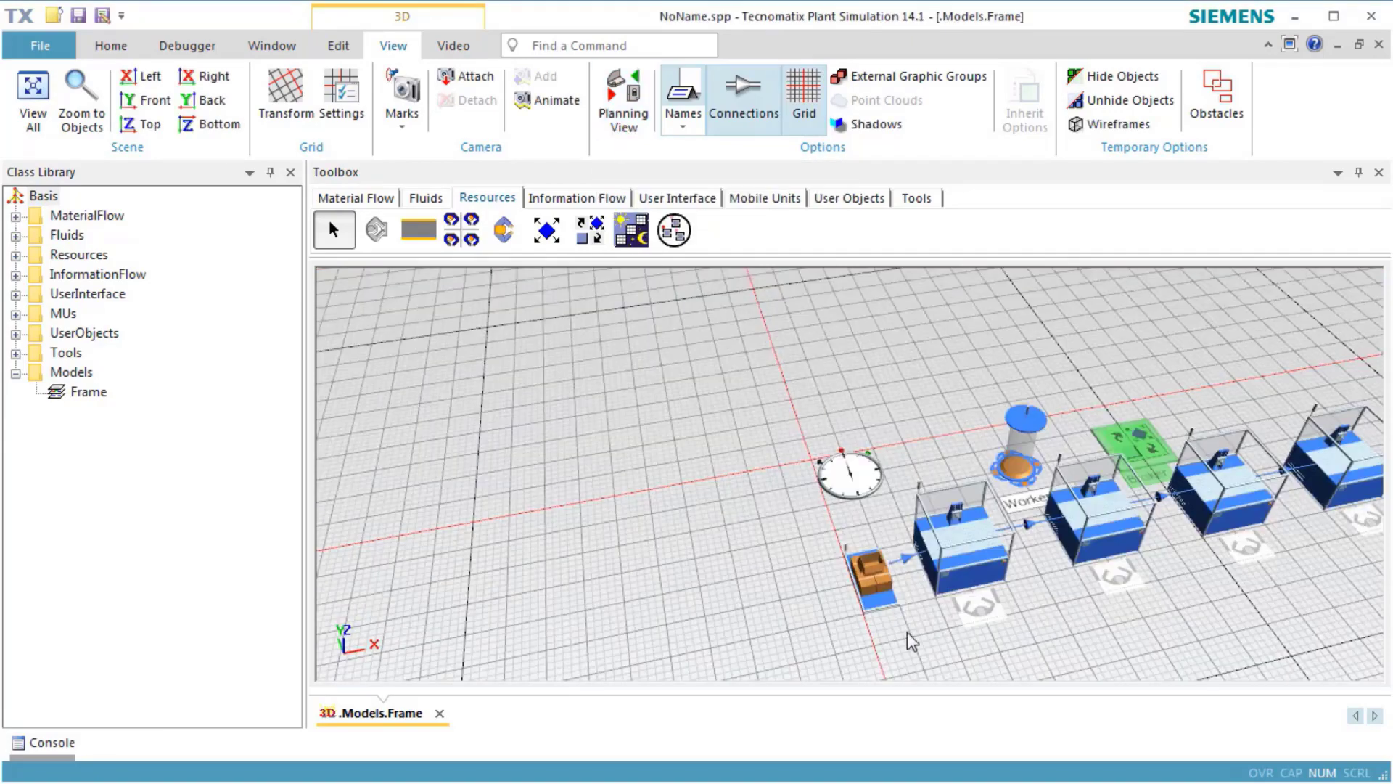
drag(1156, 626, 1085, 594)
drag(1232, 453, 955, 385)
- Run the simulation briefly, then reset its clock to 0.0000
right_click(955, 389)
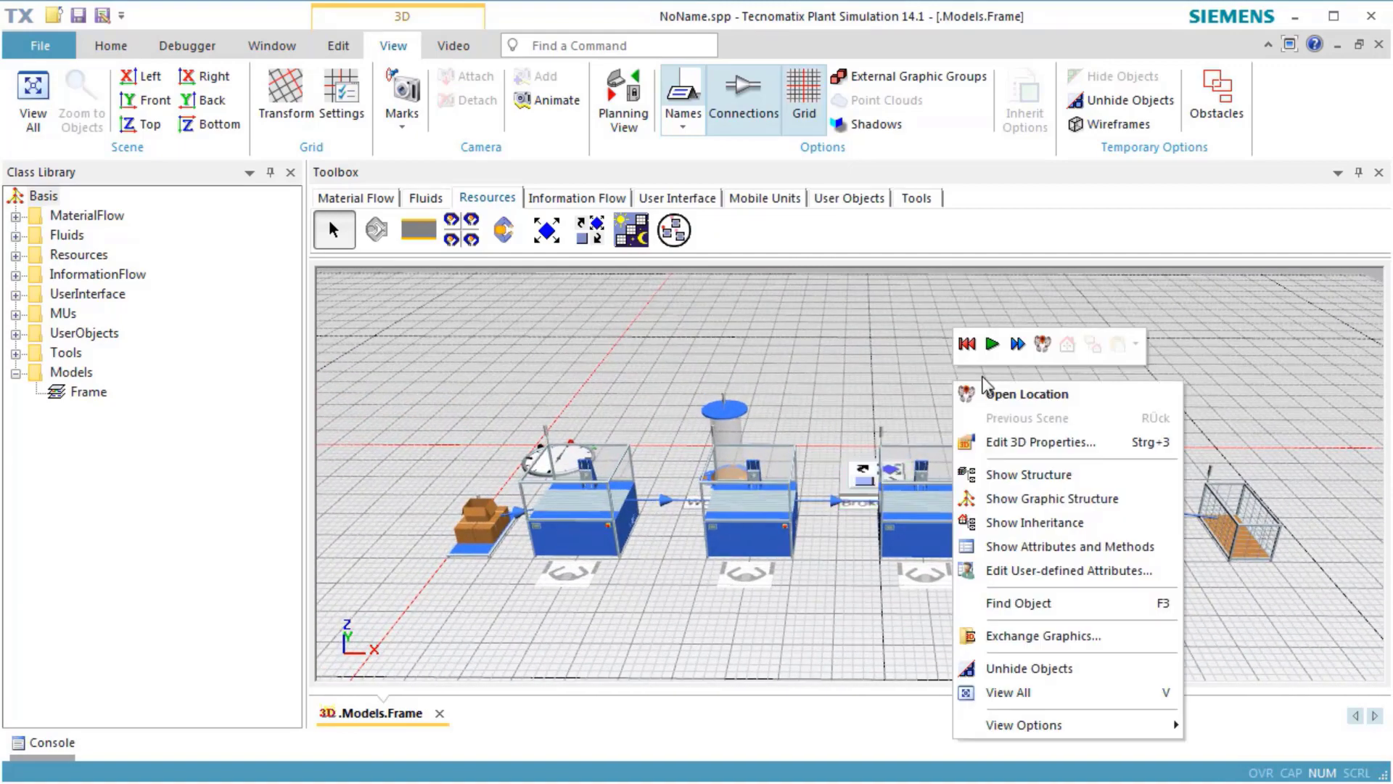
click(966, 344)
click(990, 351)
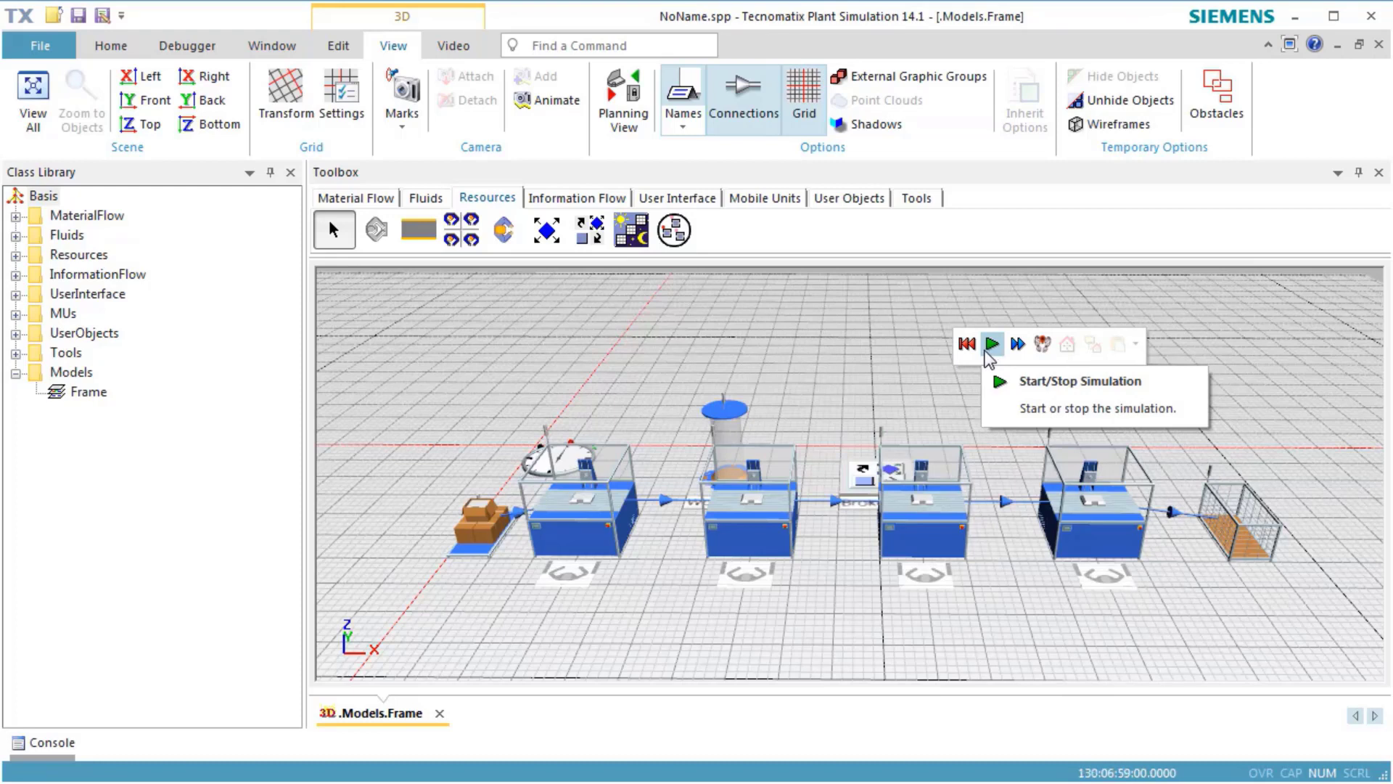
click(972, 352)
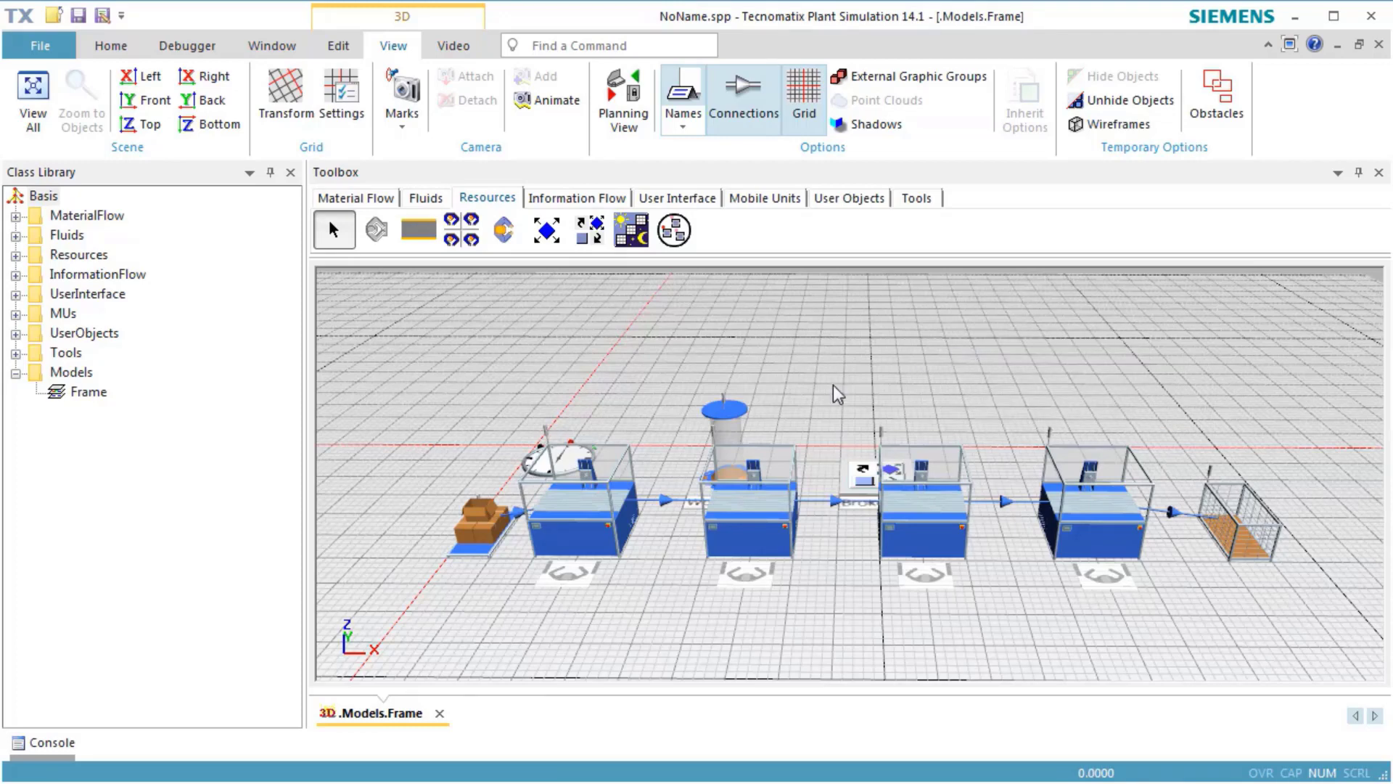
- Activate the importer on the first Station and on Station1
double_click(585, 512)
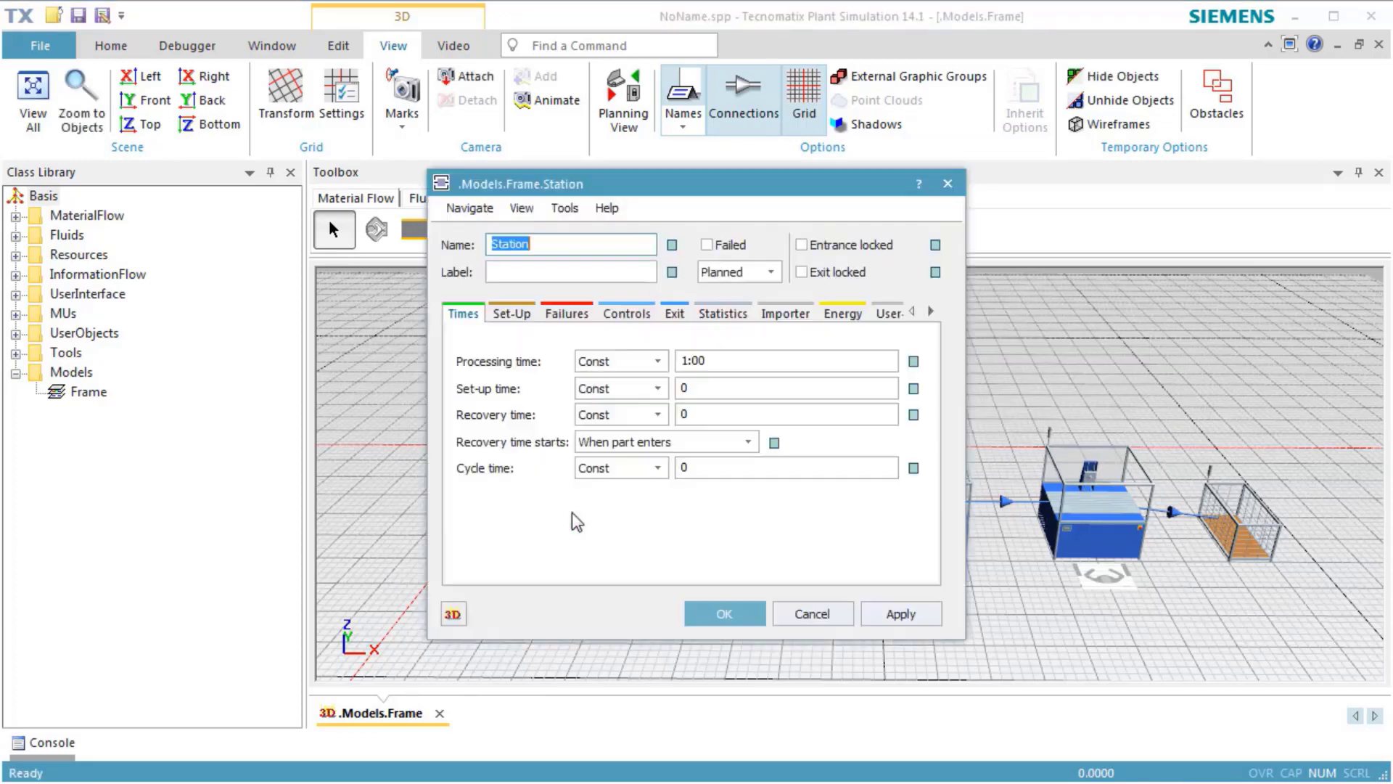
click(771, 319)
click(497, 385)
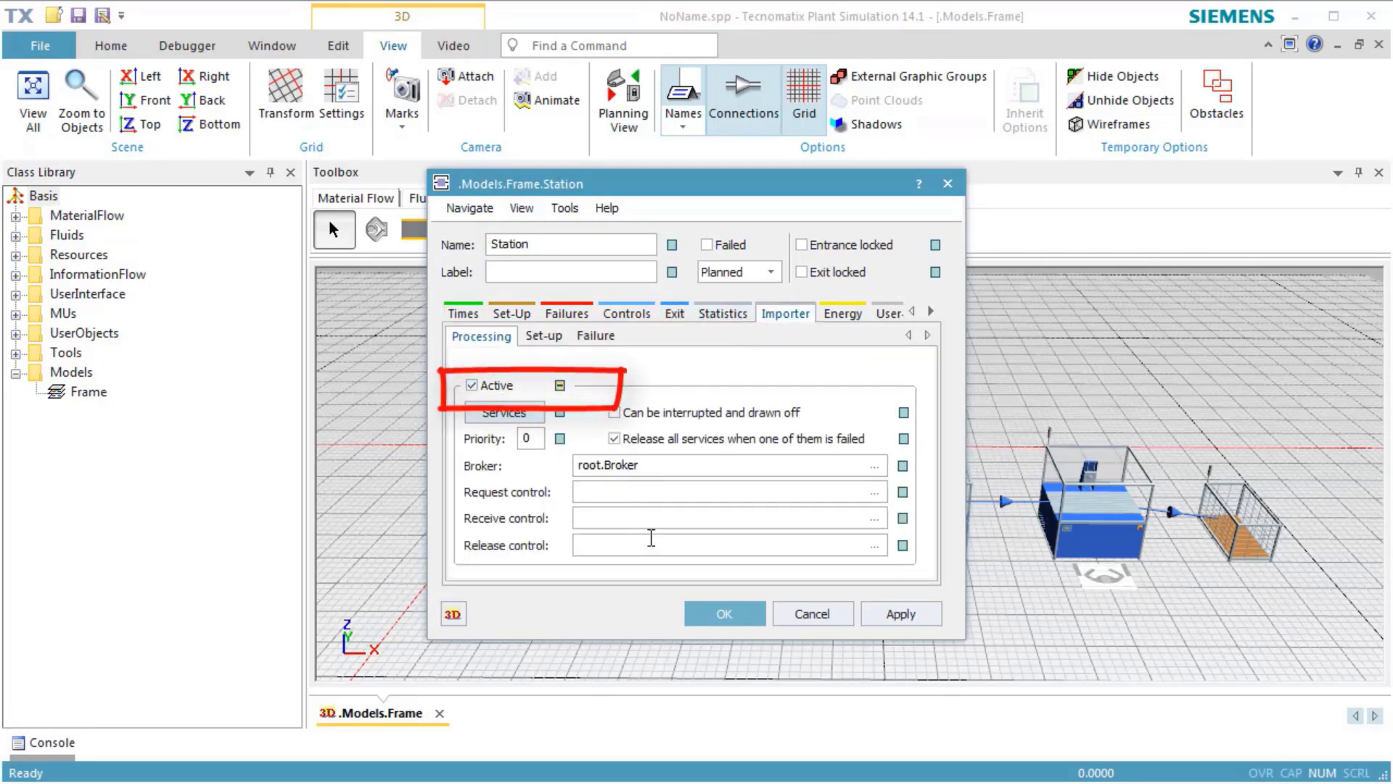
click(703, 618)
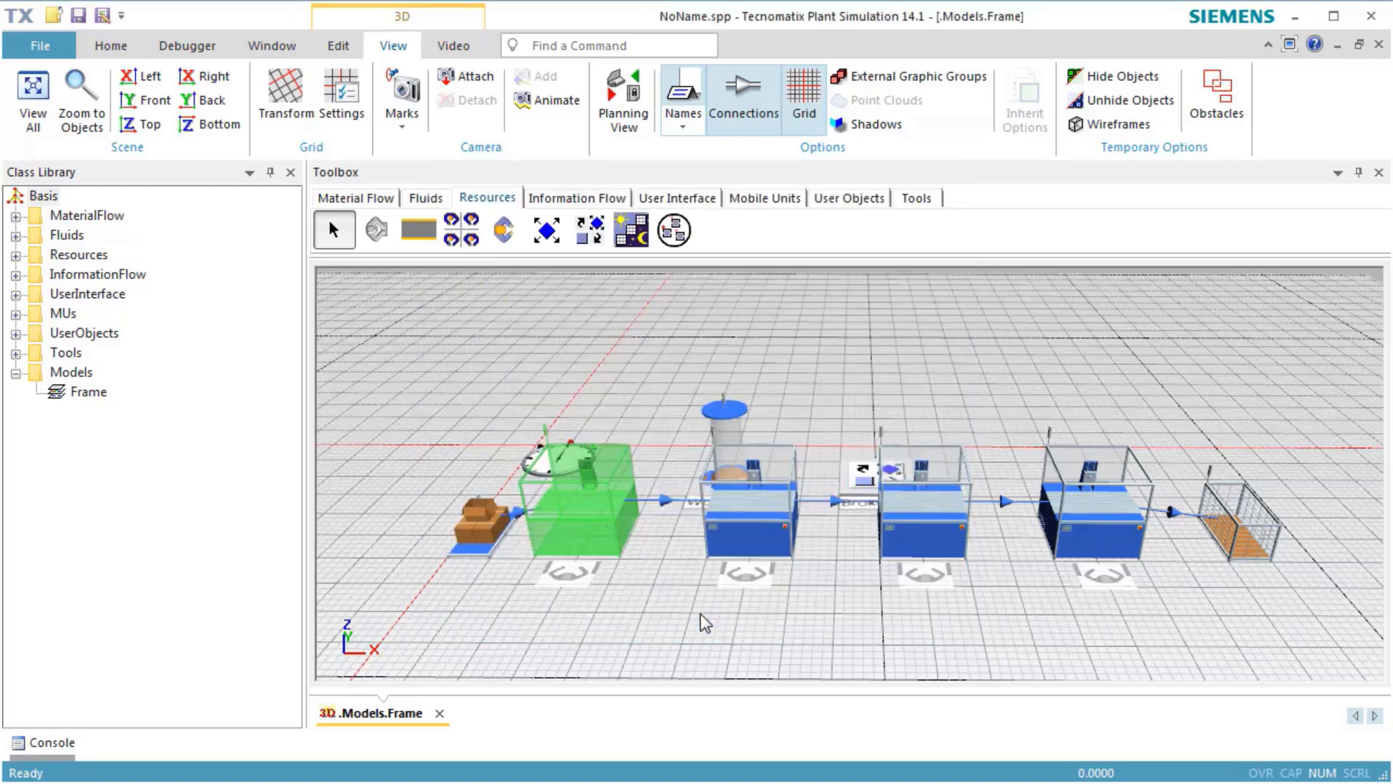
double_click(755, 538)
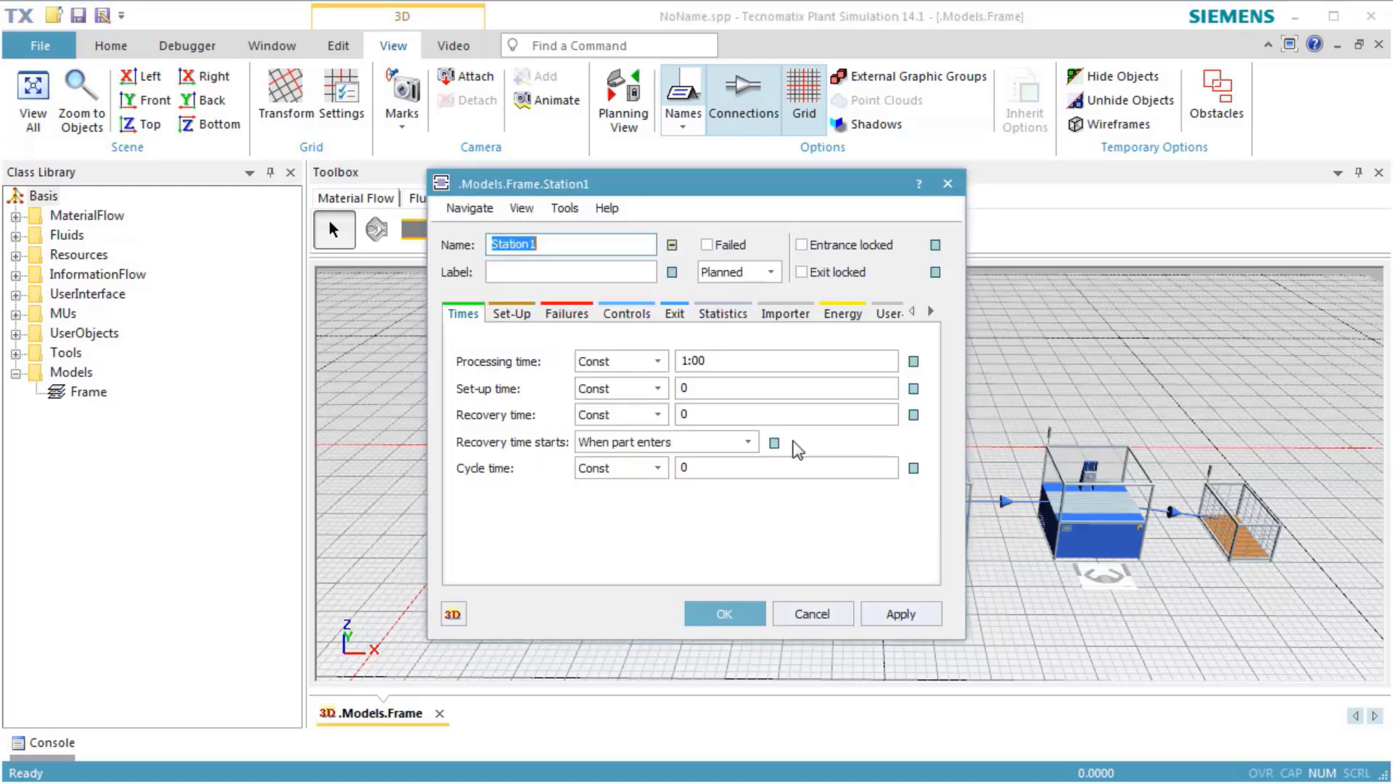
click(786, 313)
click(495, 385)
click(698, 608)
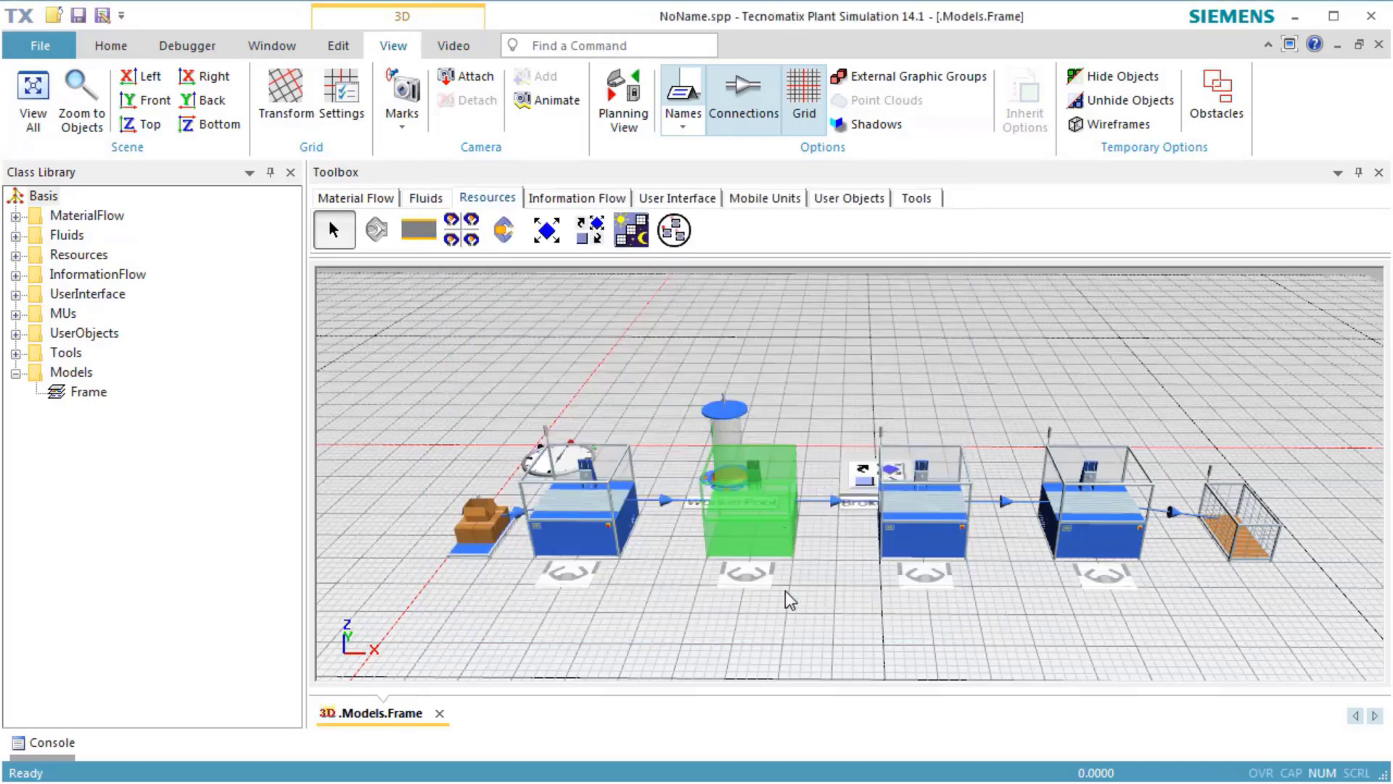
- Review Station2's importer settings and activate the importer on Station3
double_click(920, 534)
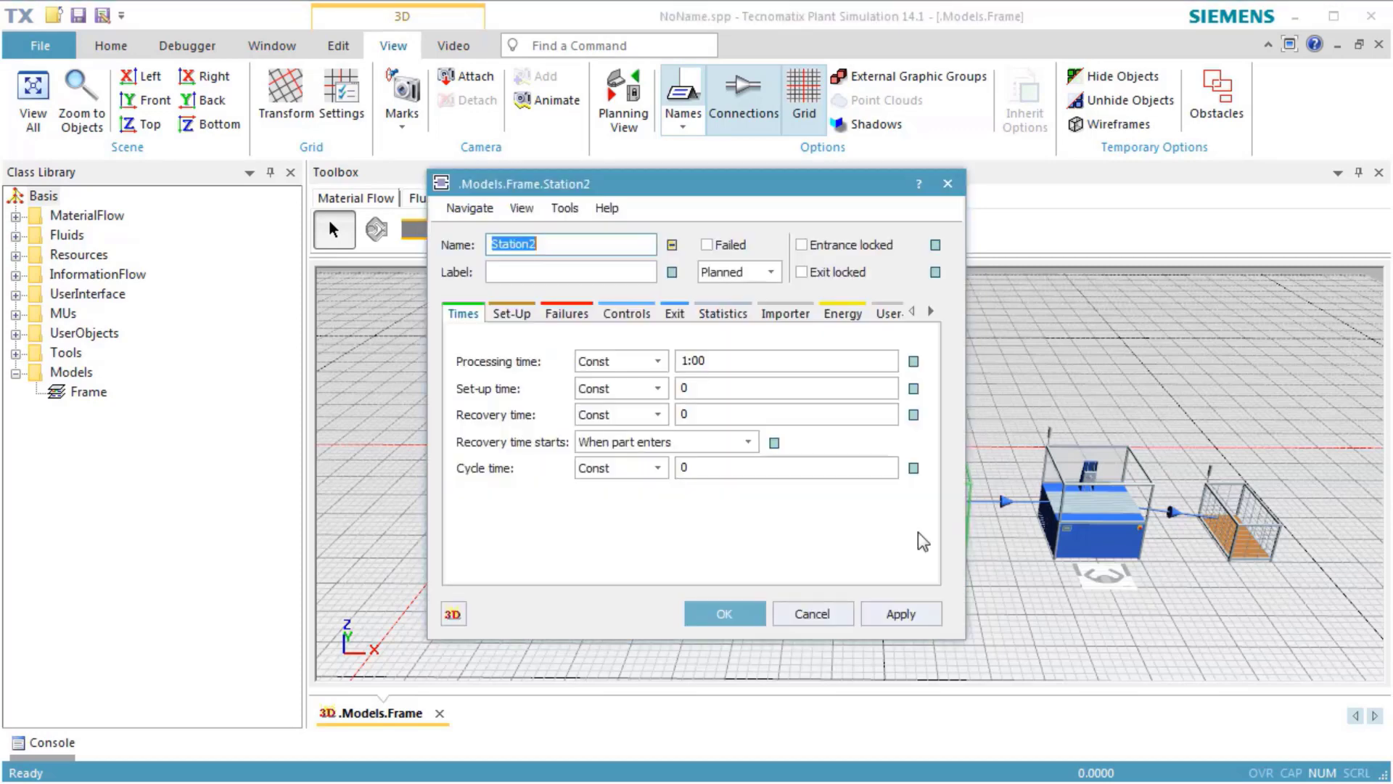
click(784, 313)
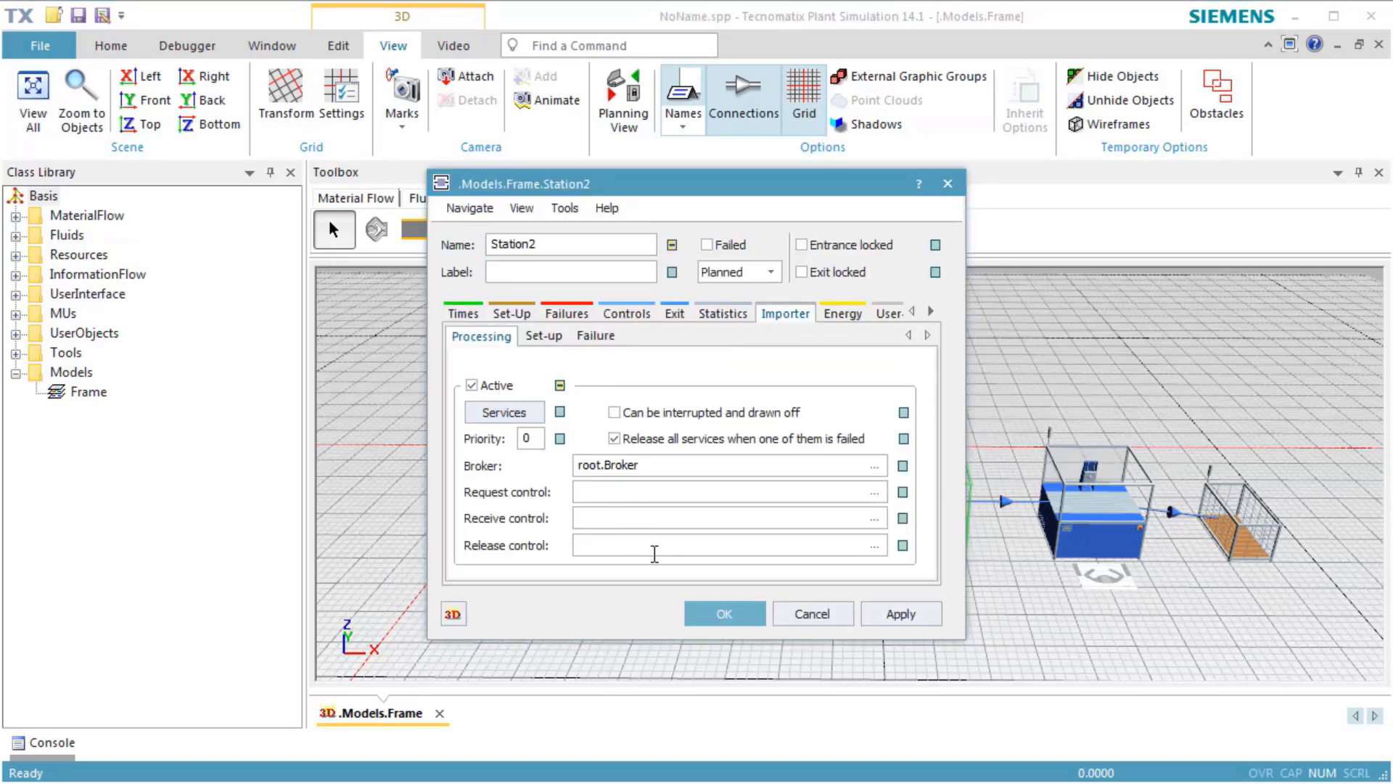
click(704, 609)
click(1081, 529)
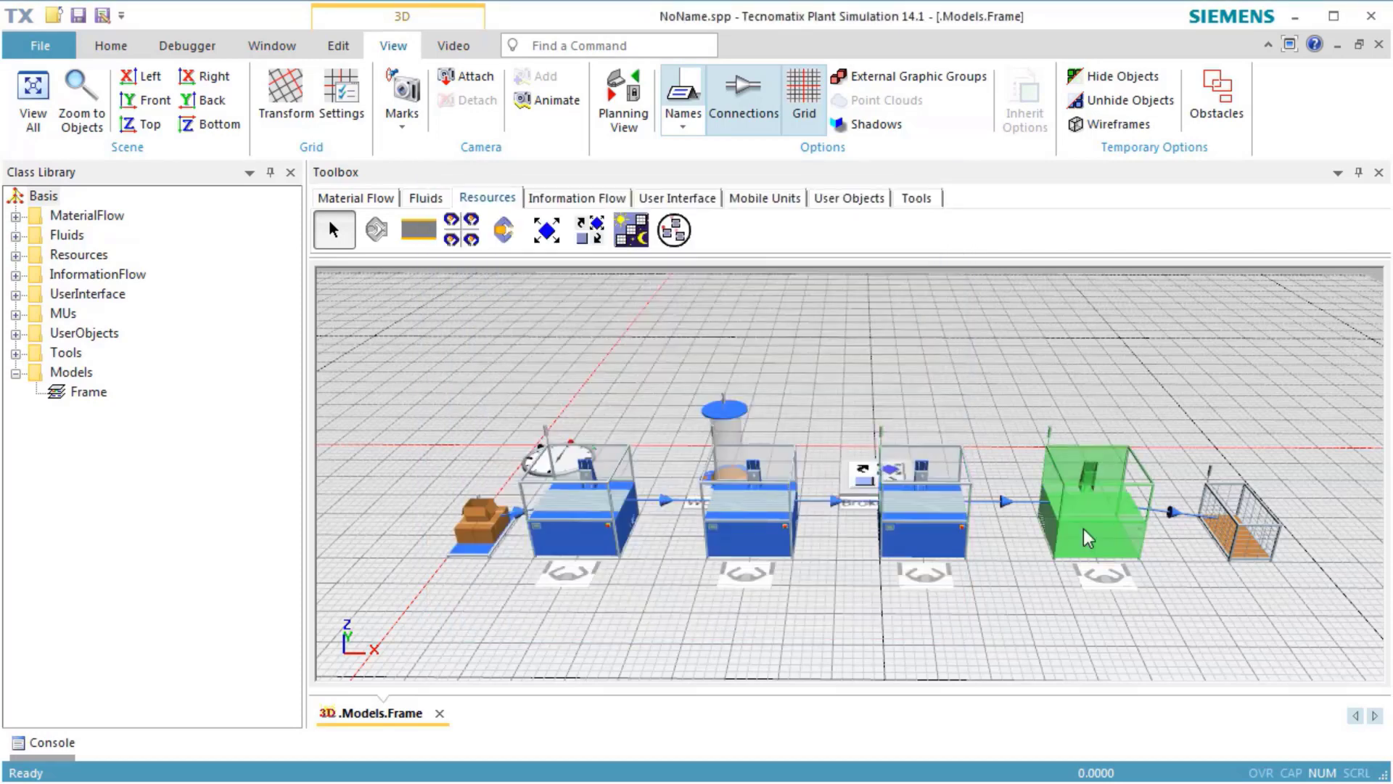
double_click(1083, 529)
click(794, 321)
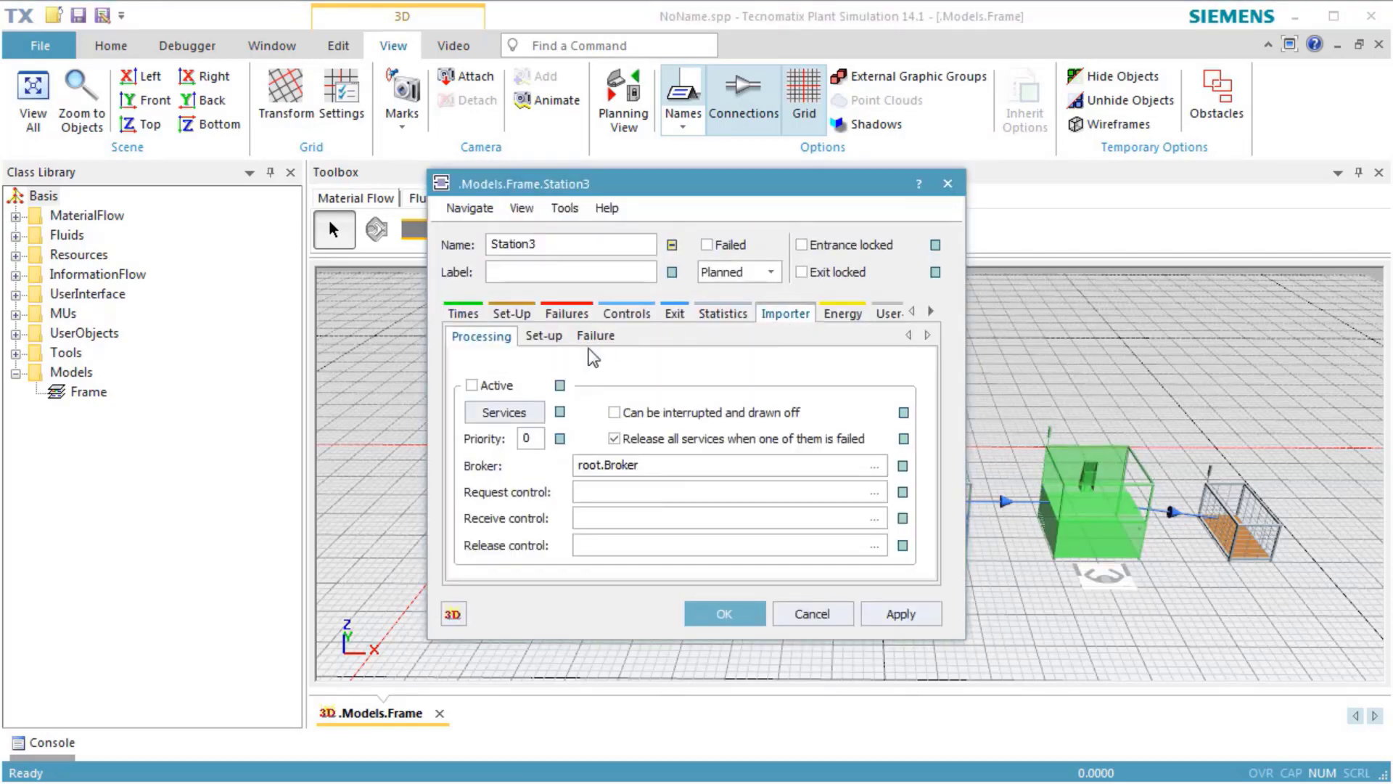
click(498, 386)
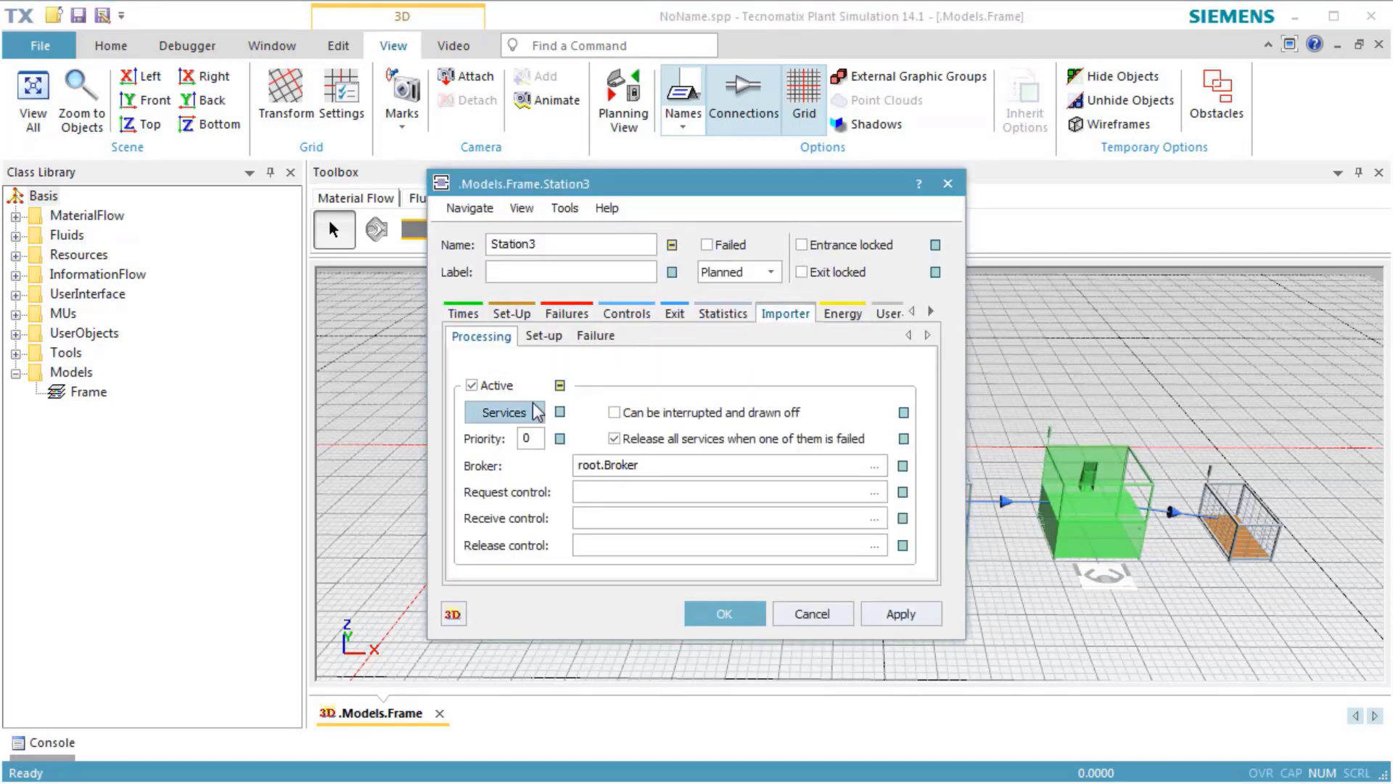
click(715, 614)
- Run the simulation at real-time speed to watch the worker, then reset it
right_click(854, 621)
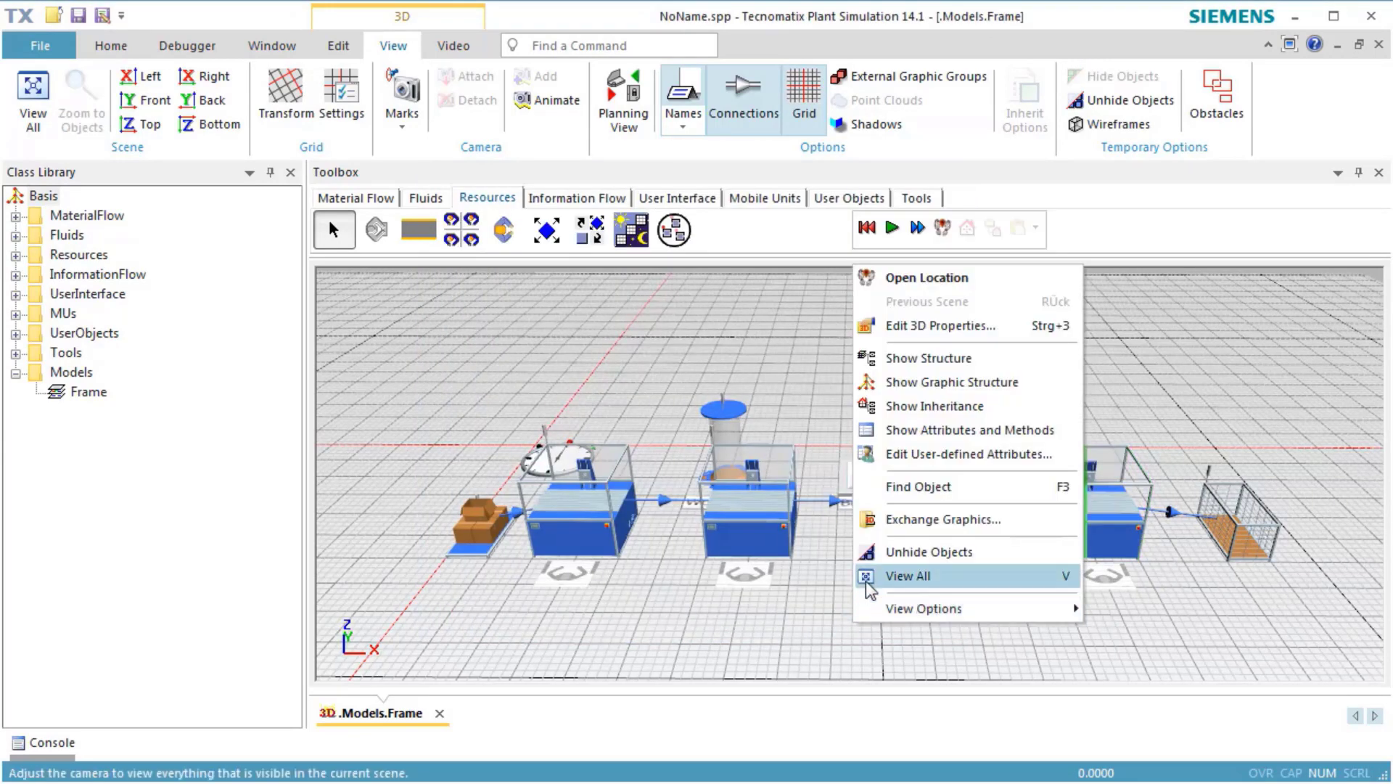
click(866, 228)
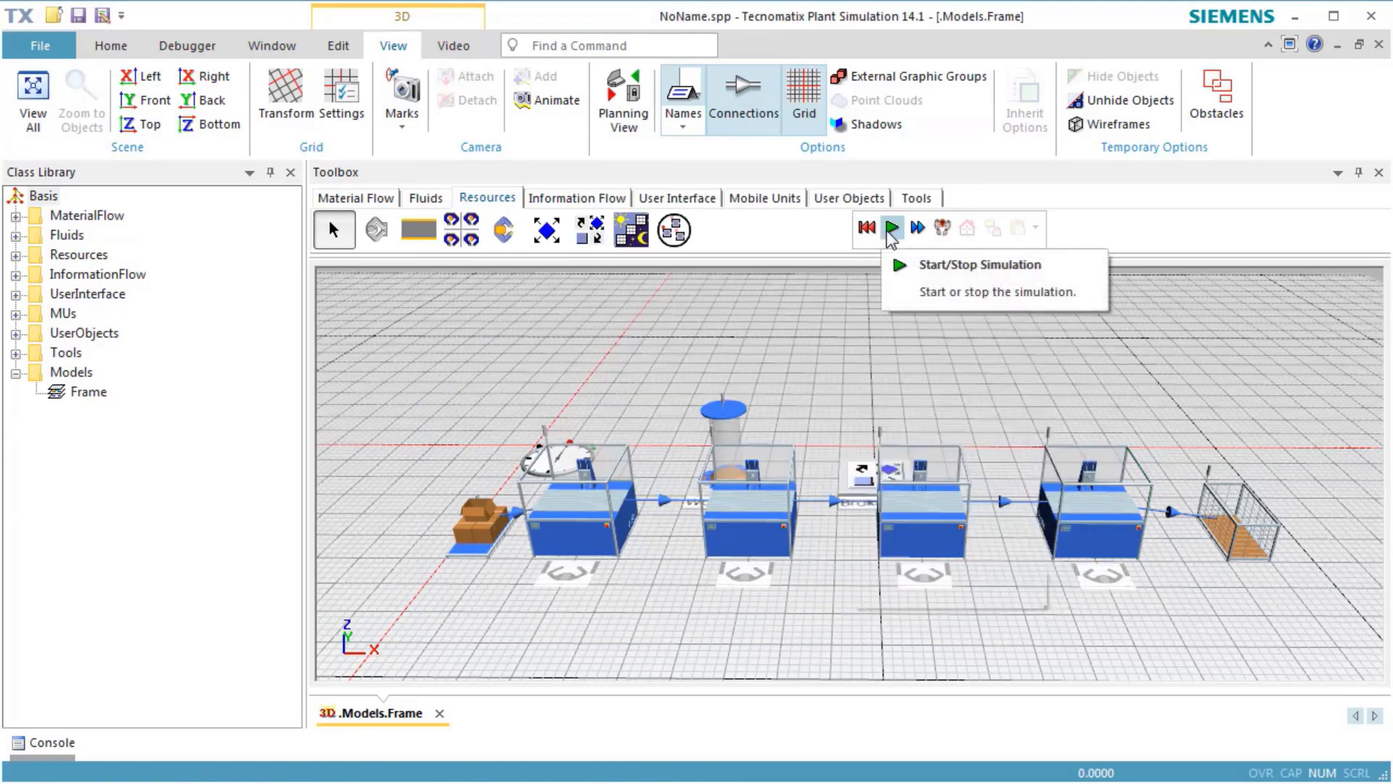
click(892, 229)
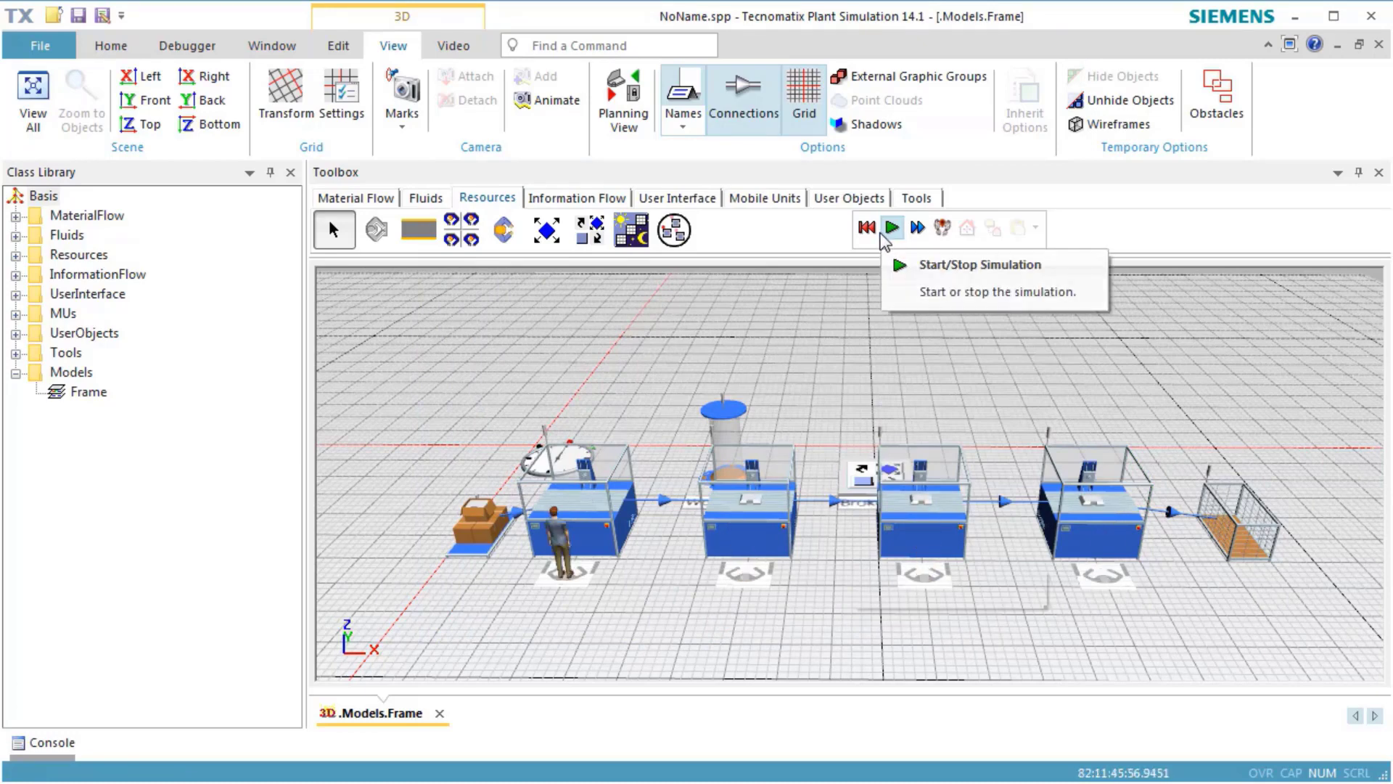
click(111, 45)
click(222, 87)
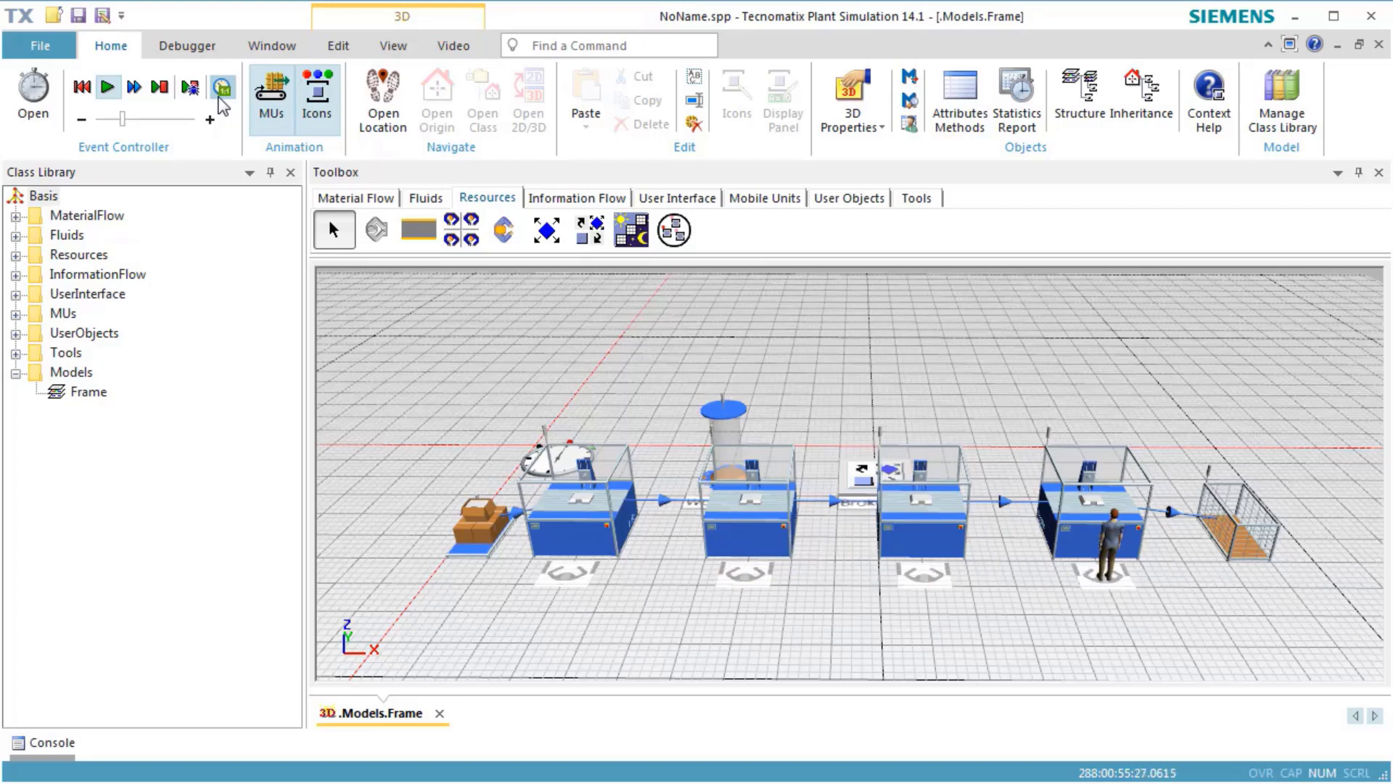
right_click(548, 362)
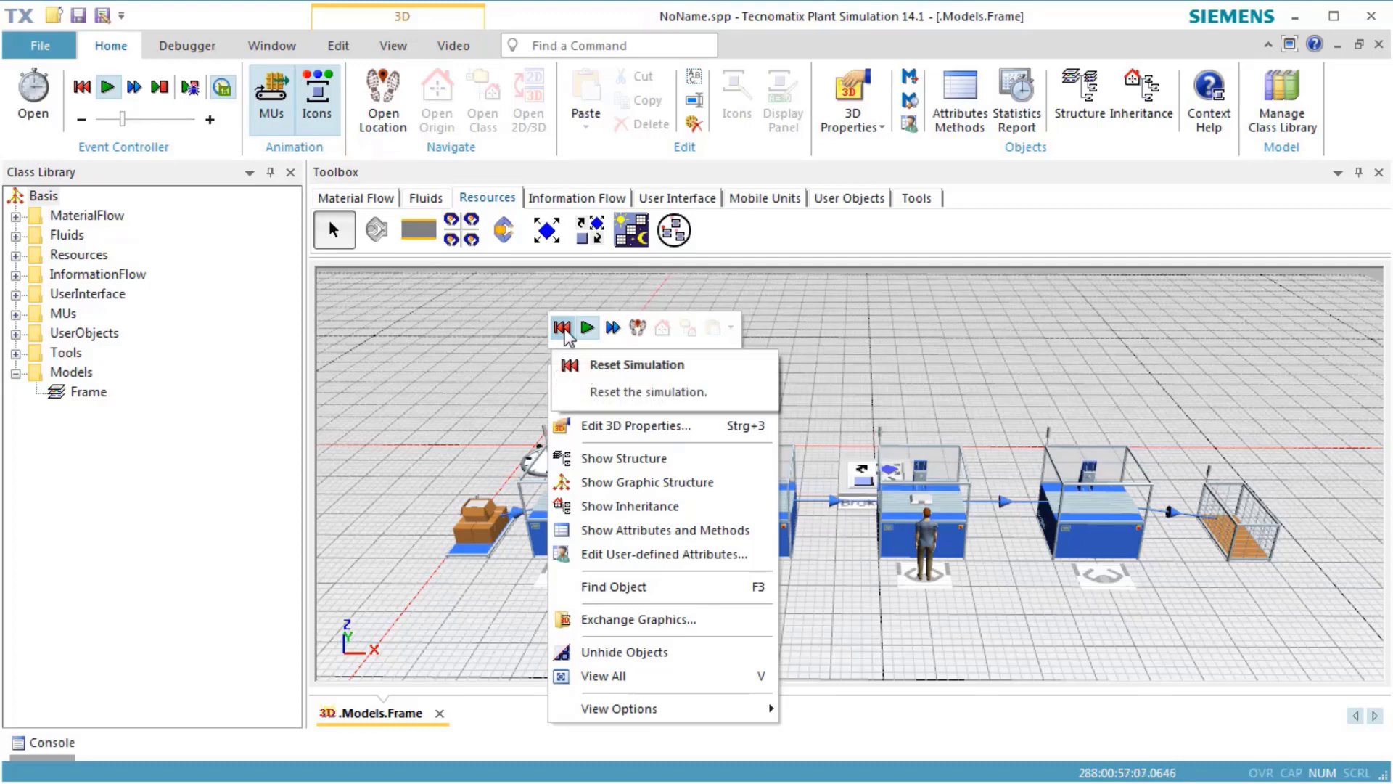
click(562, 328)
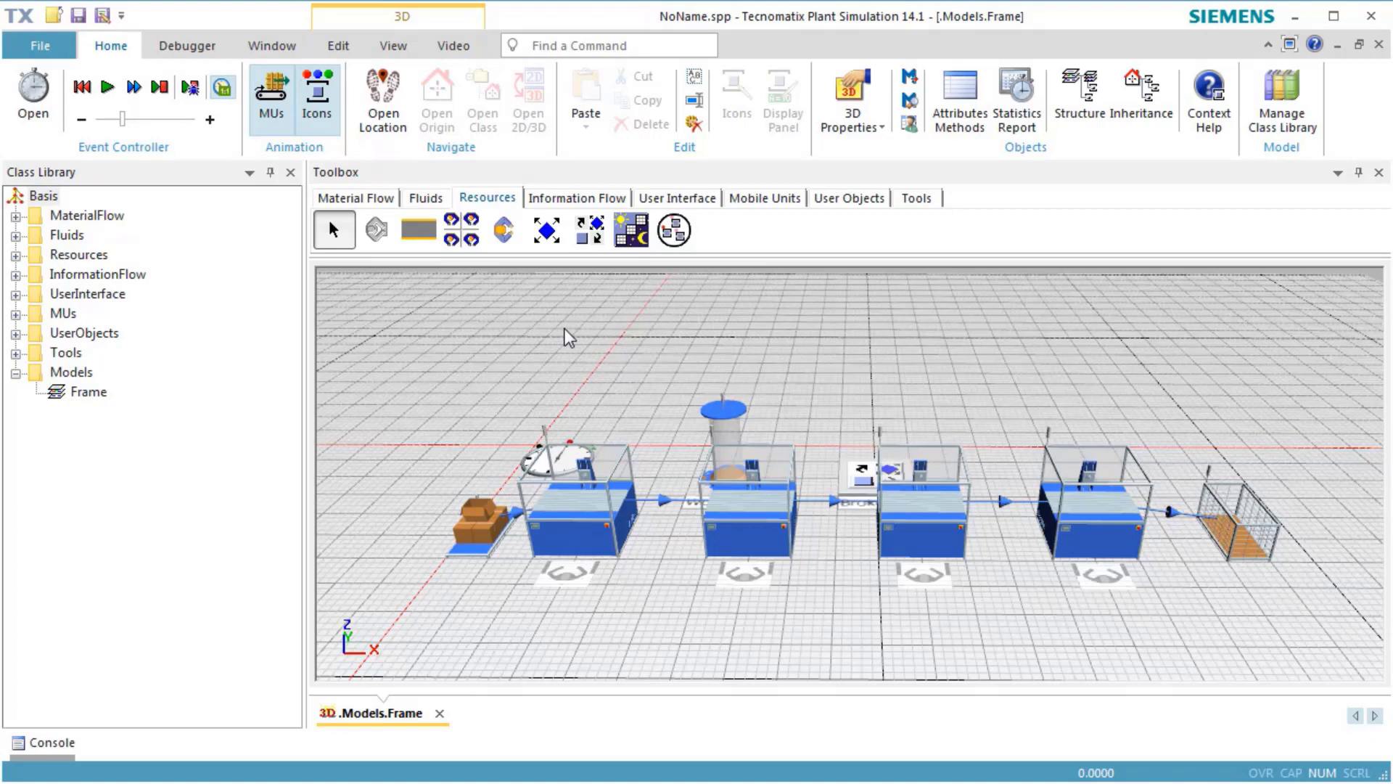
- Stop inheriting the WorkerPool's Creation Table and set its worker Amount to 2
double_click(728, 410)
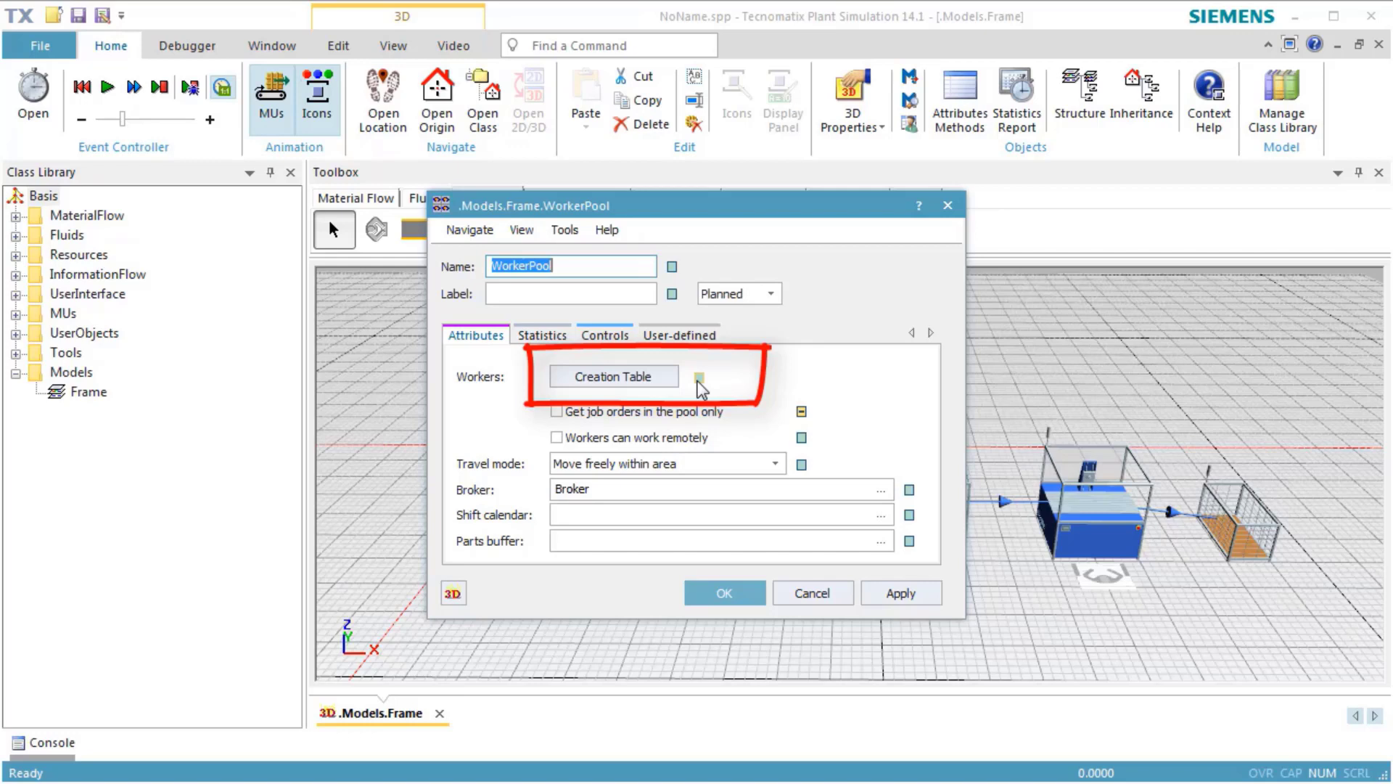
click(699, 378)
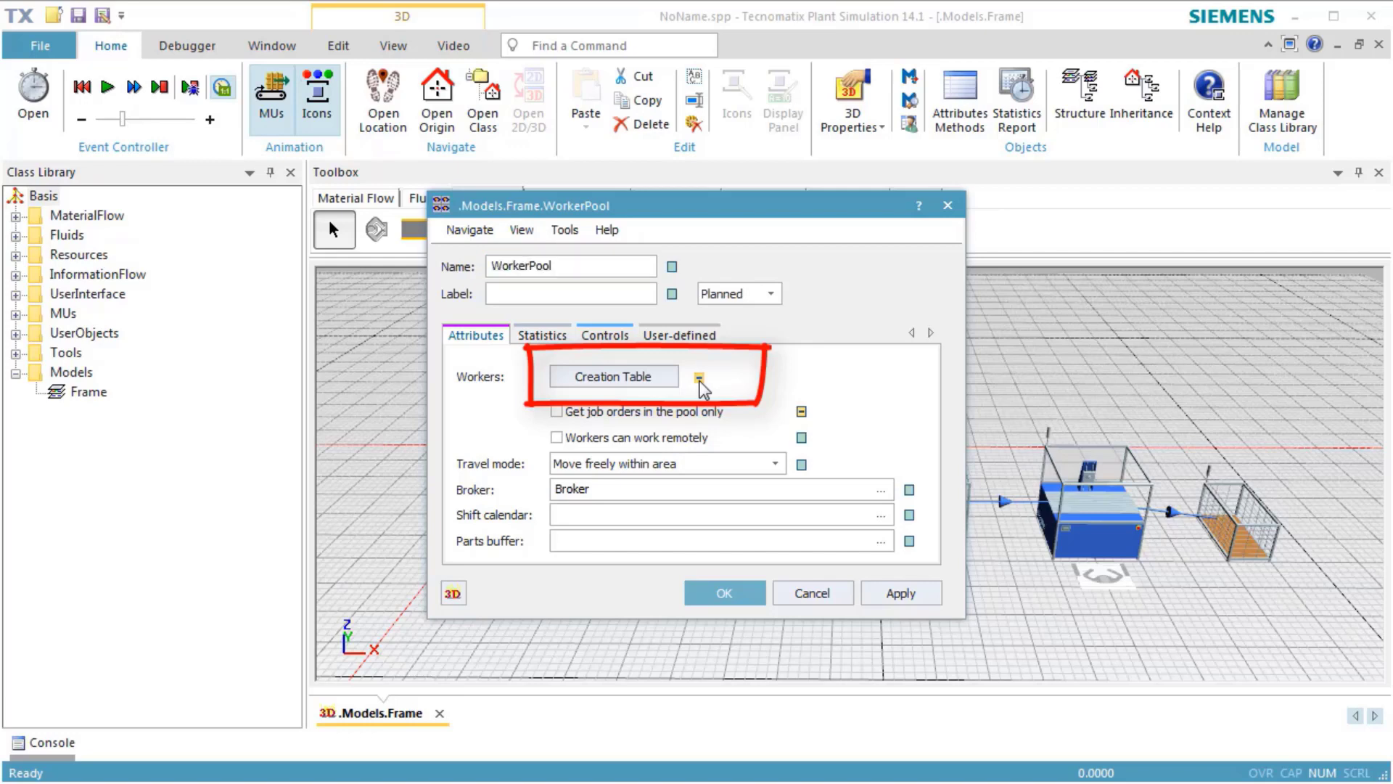
click(657, 386)
click(407, 337)
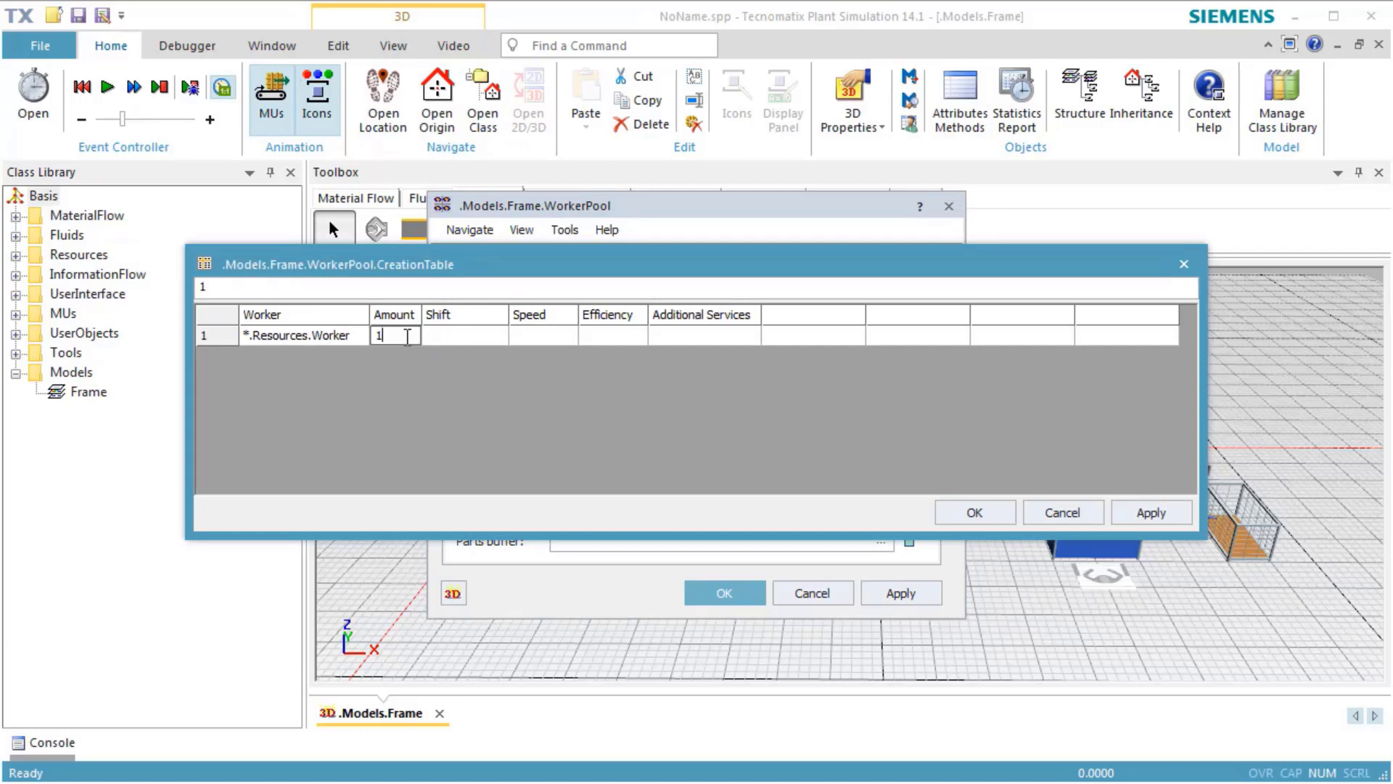
text(2)
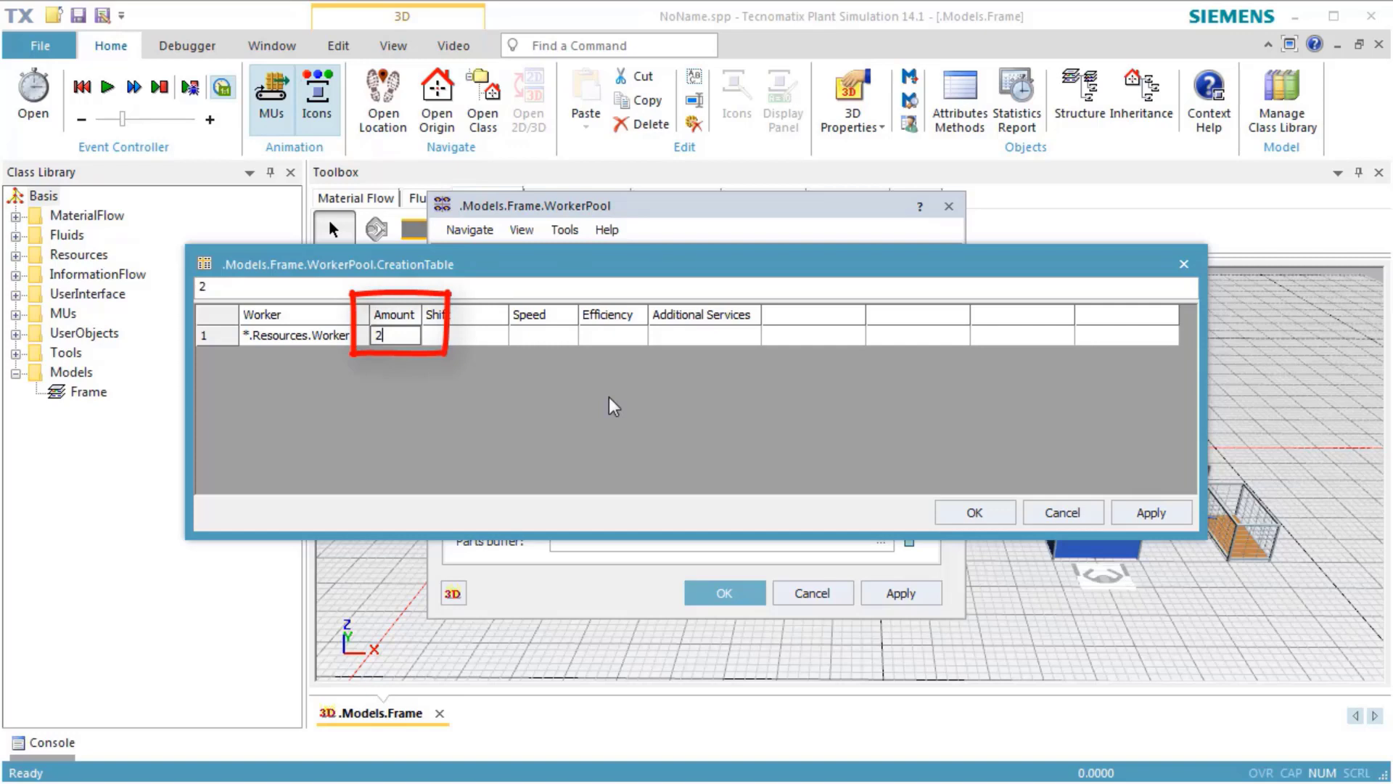
click(952, 511)
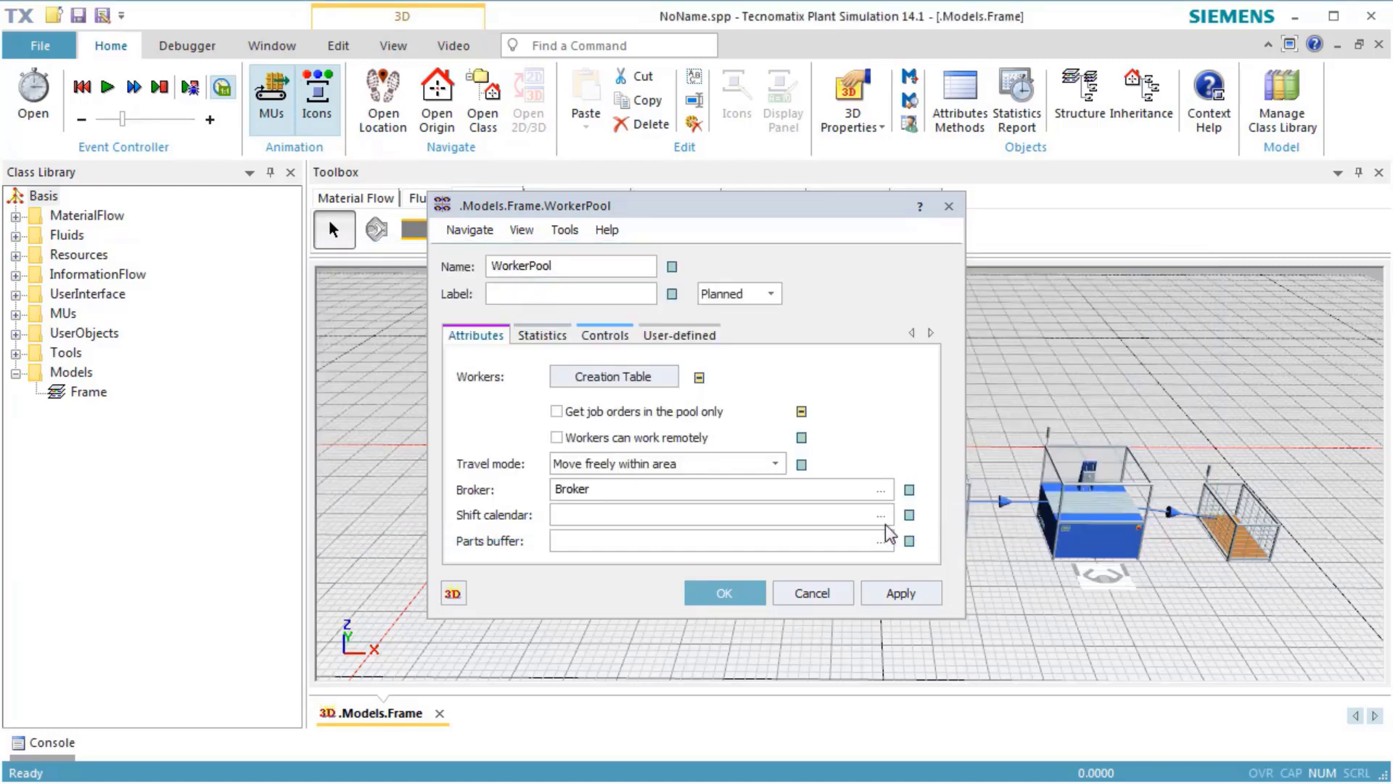
click(752, 600)
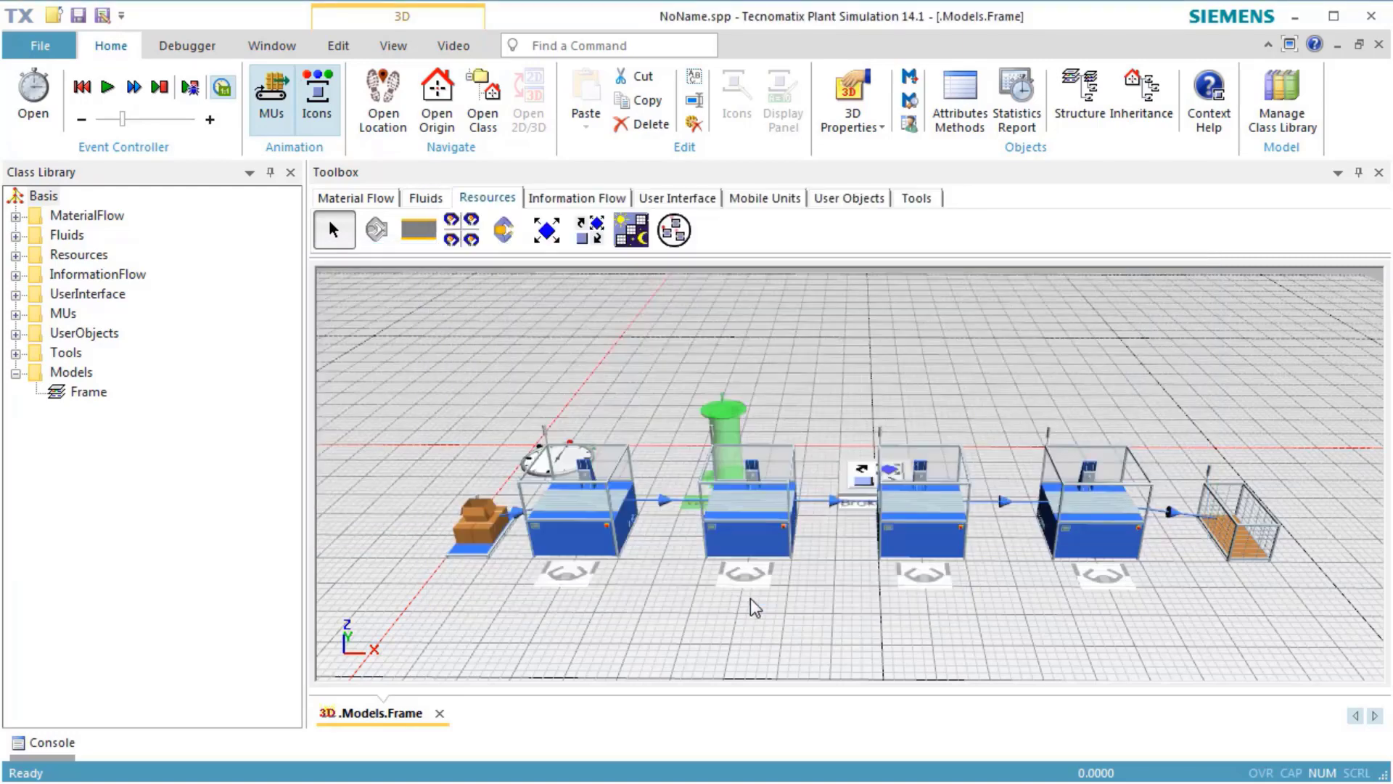
- Start the simulation and watch the two workers serve the stations
right_click(820, 407)
click(833, 370)
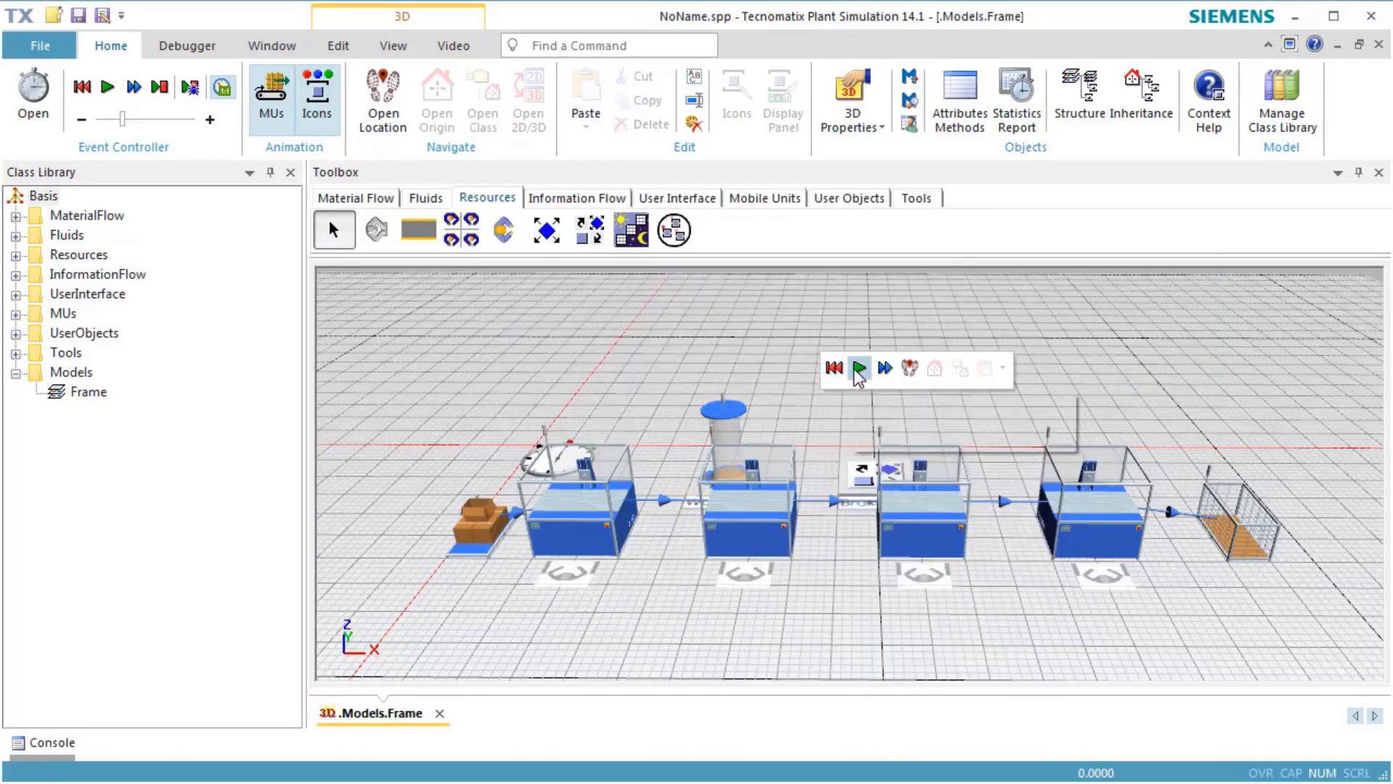
click(859, 370)
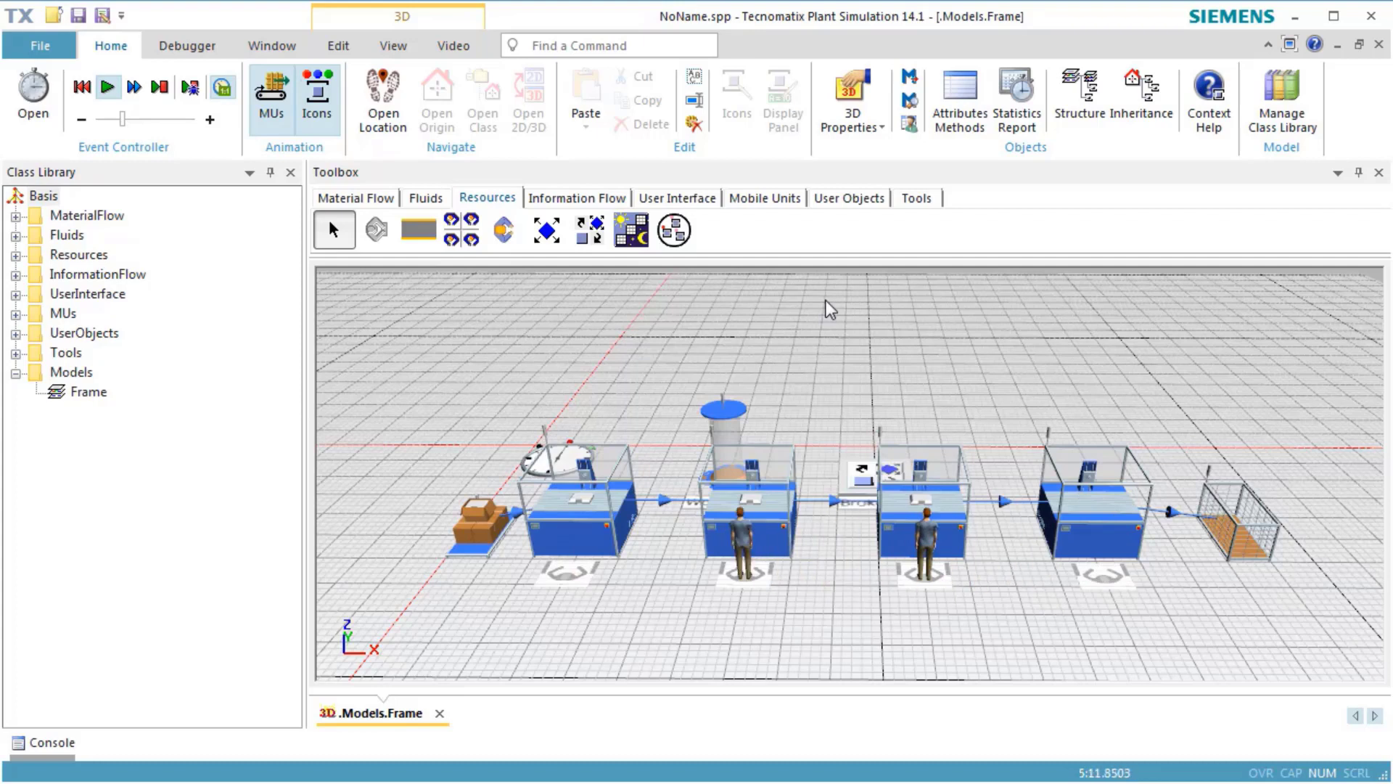
right_click(826, 299)
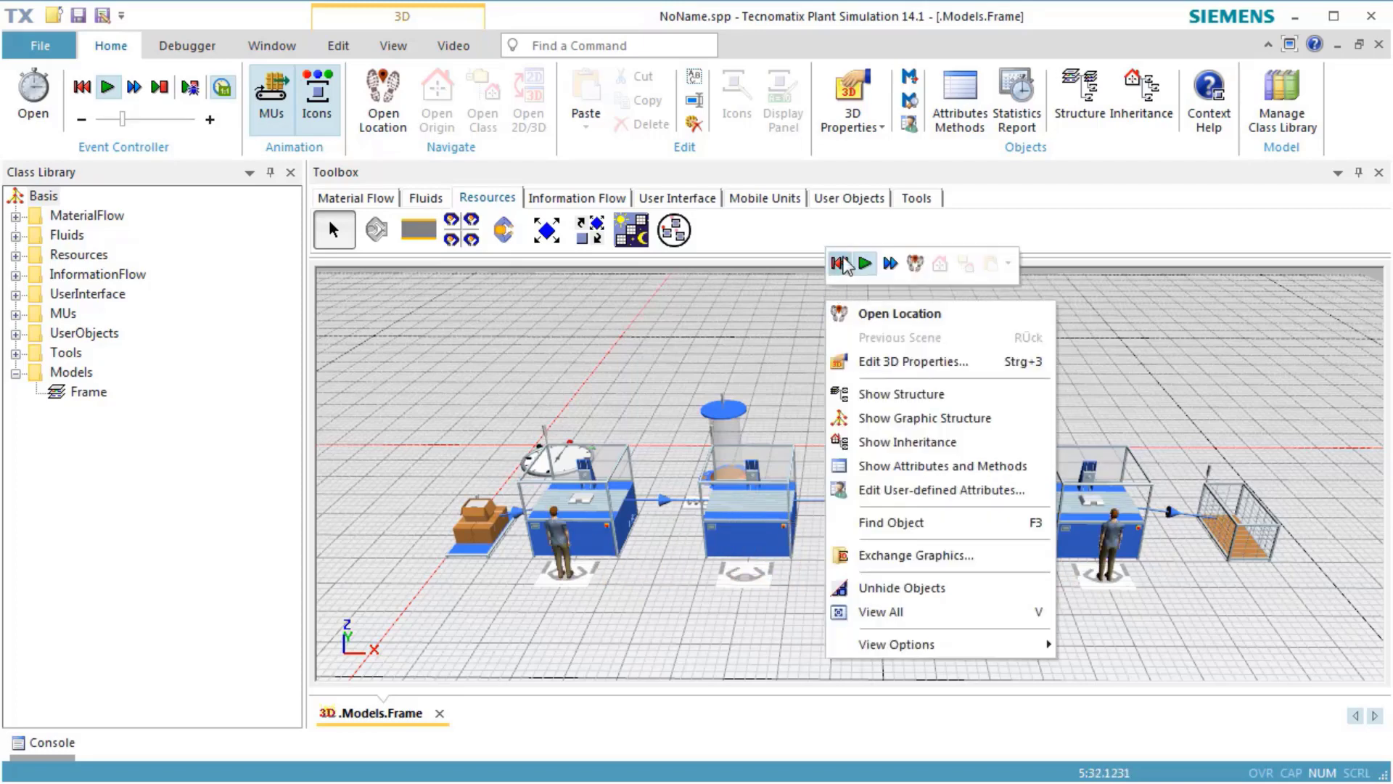
click(840, 264)
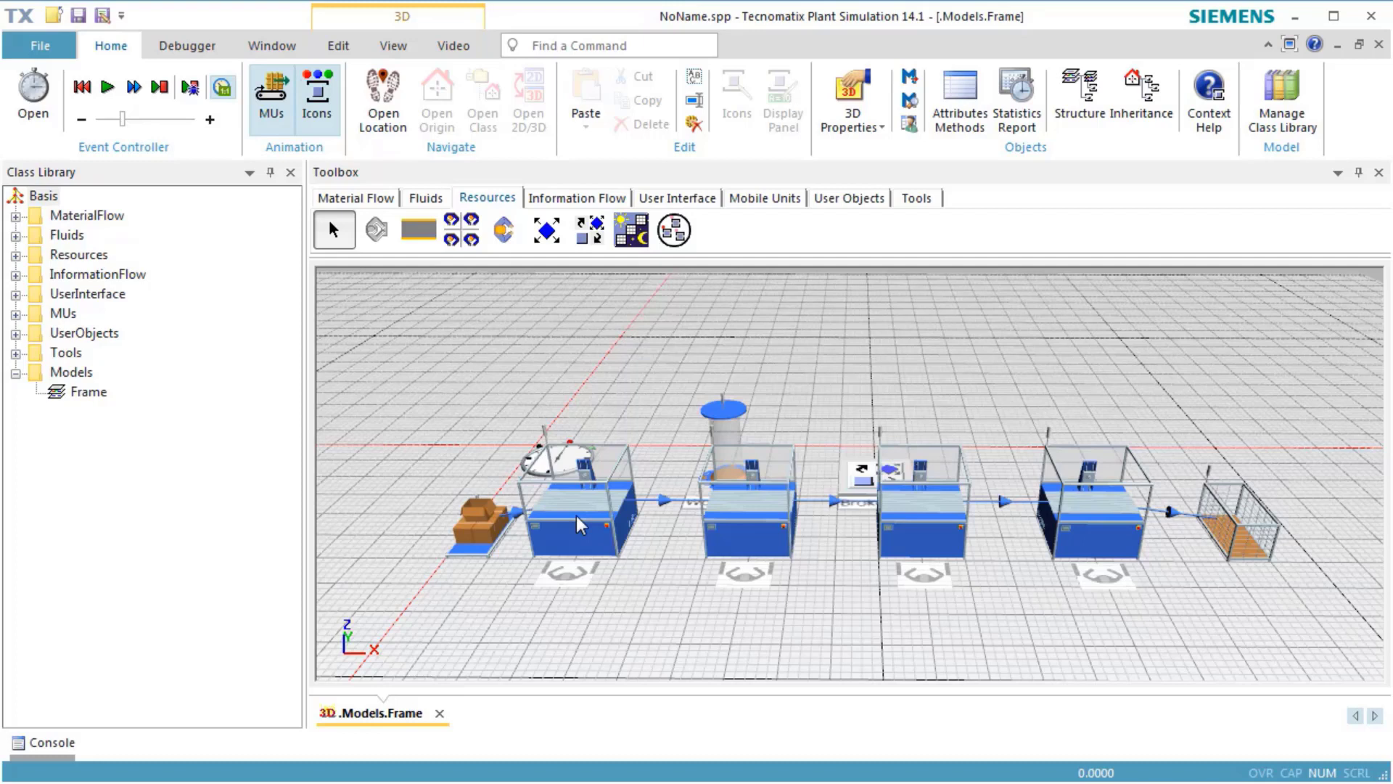
- Open the first Station's settings on its Importer tab
double_click(576, 516)
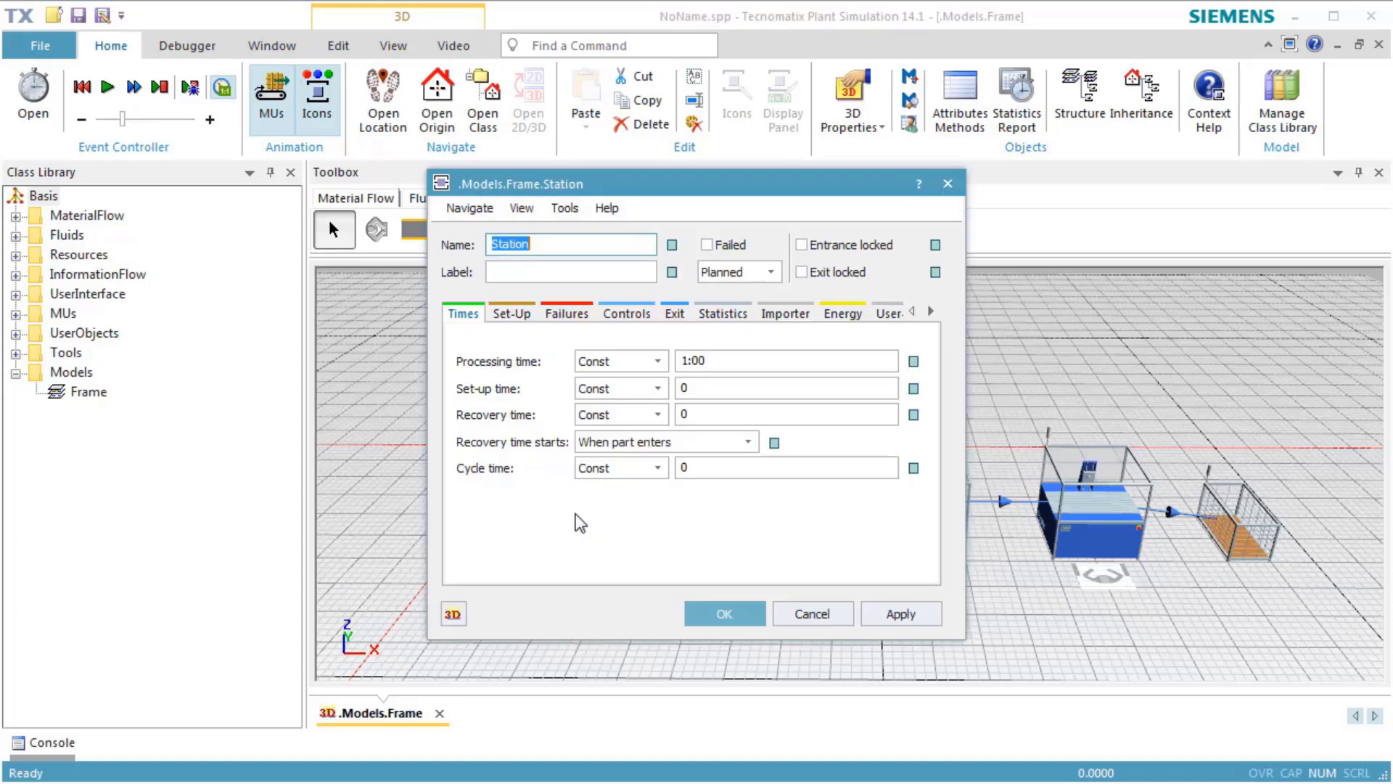
click(758, 316)
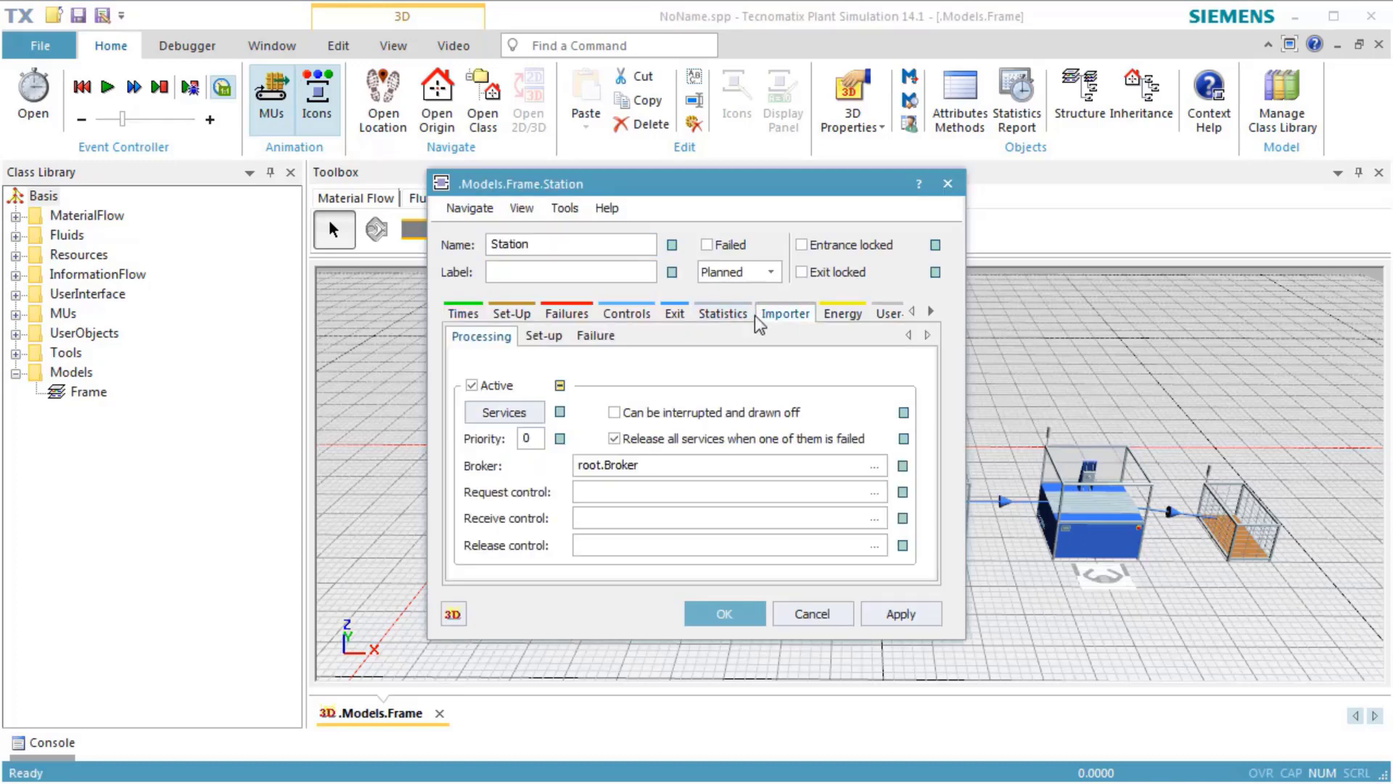
- Stop inheriting services on Station and replace StandardService with job1
click(560, 411)
click(518, 418)
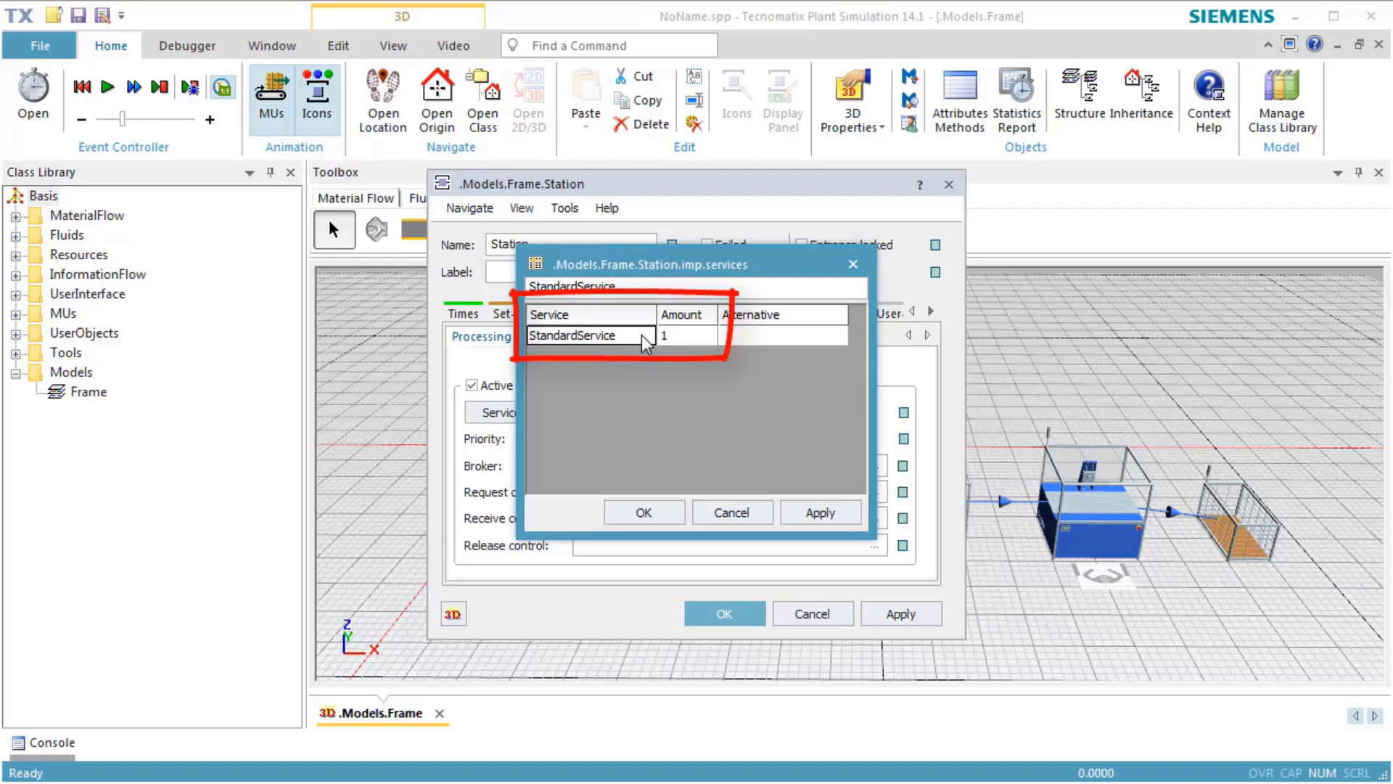
drag(639, 336, 512, 336)
text(job1)
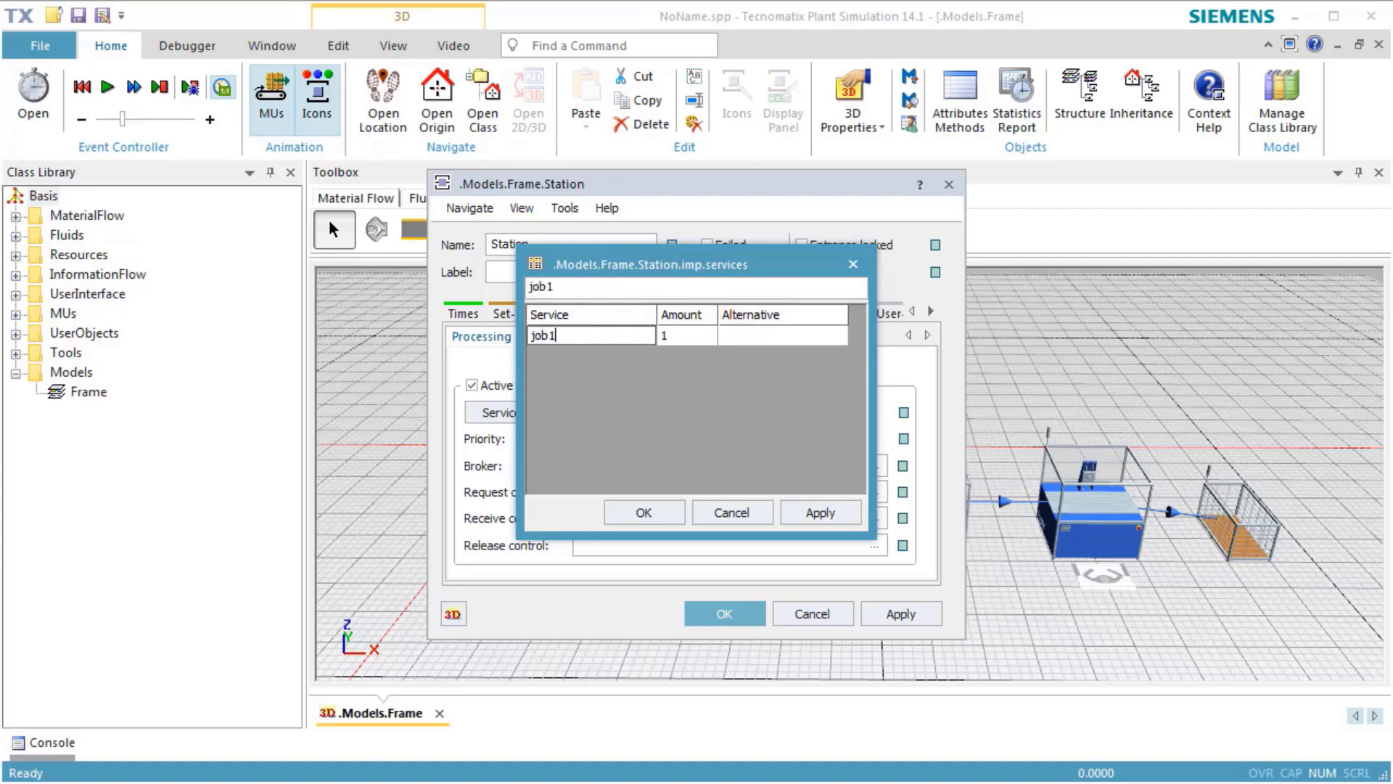
click(632, 511)
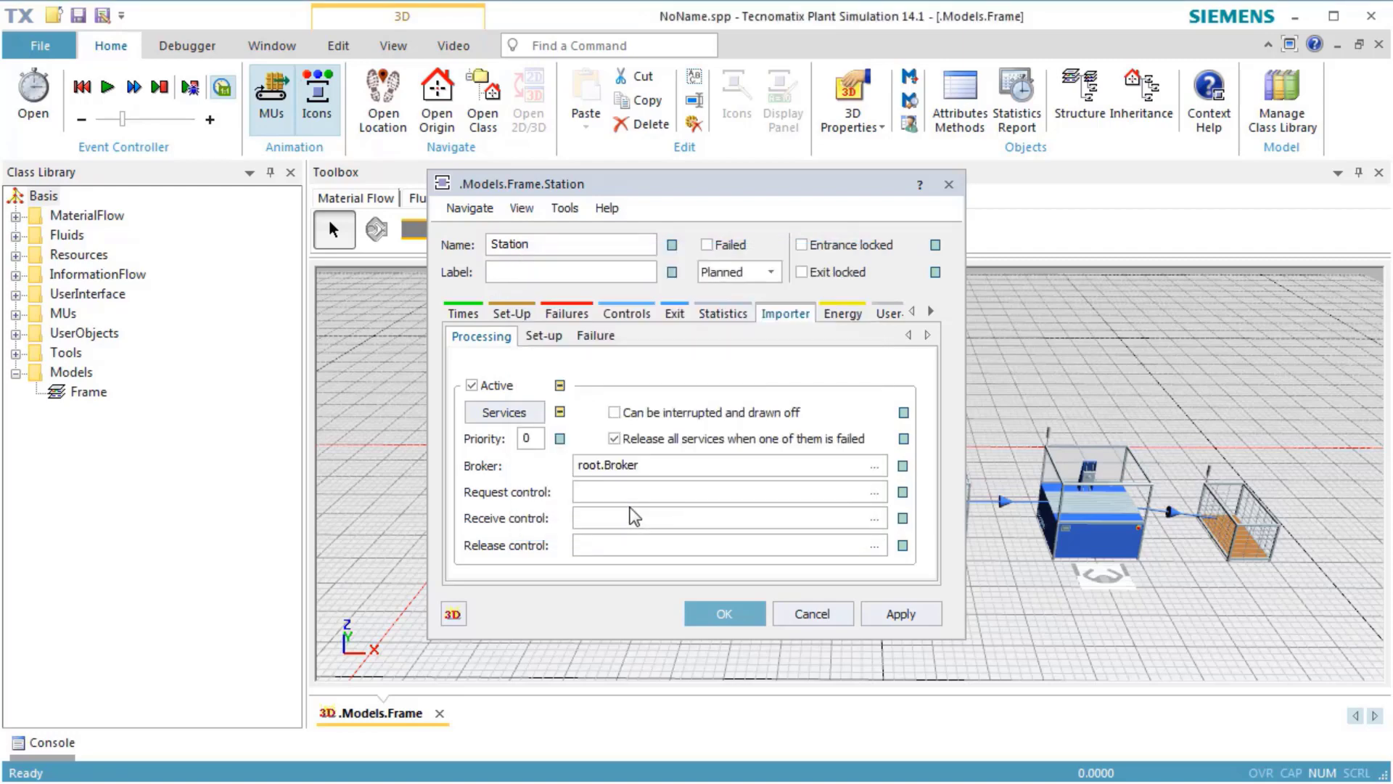
click(717, 611)
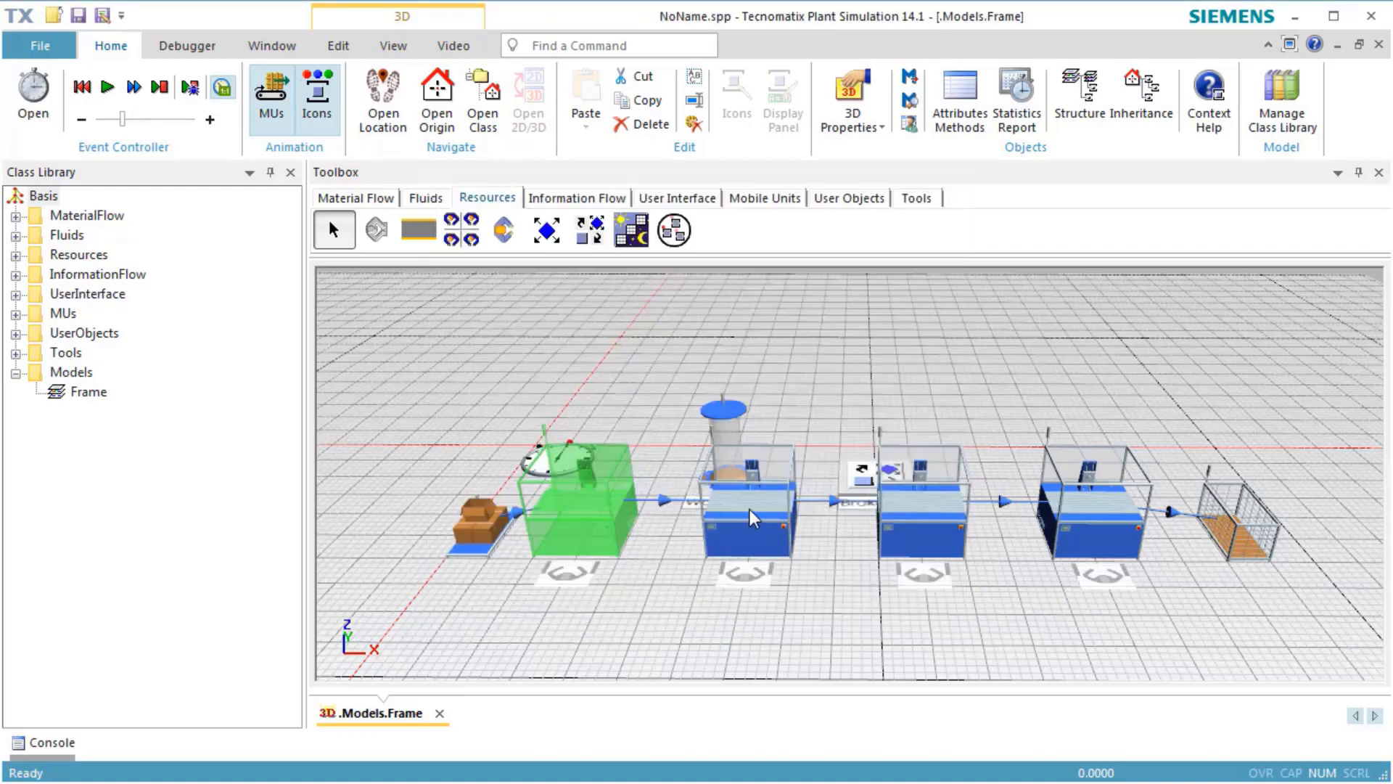
- Replace StandardService with job1 as Station1's required importer service
double_click(751, 510)
click(785, 313)
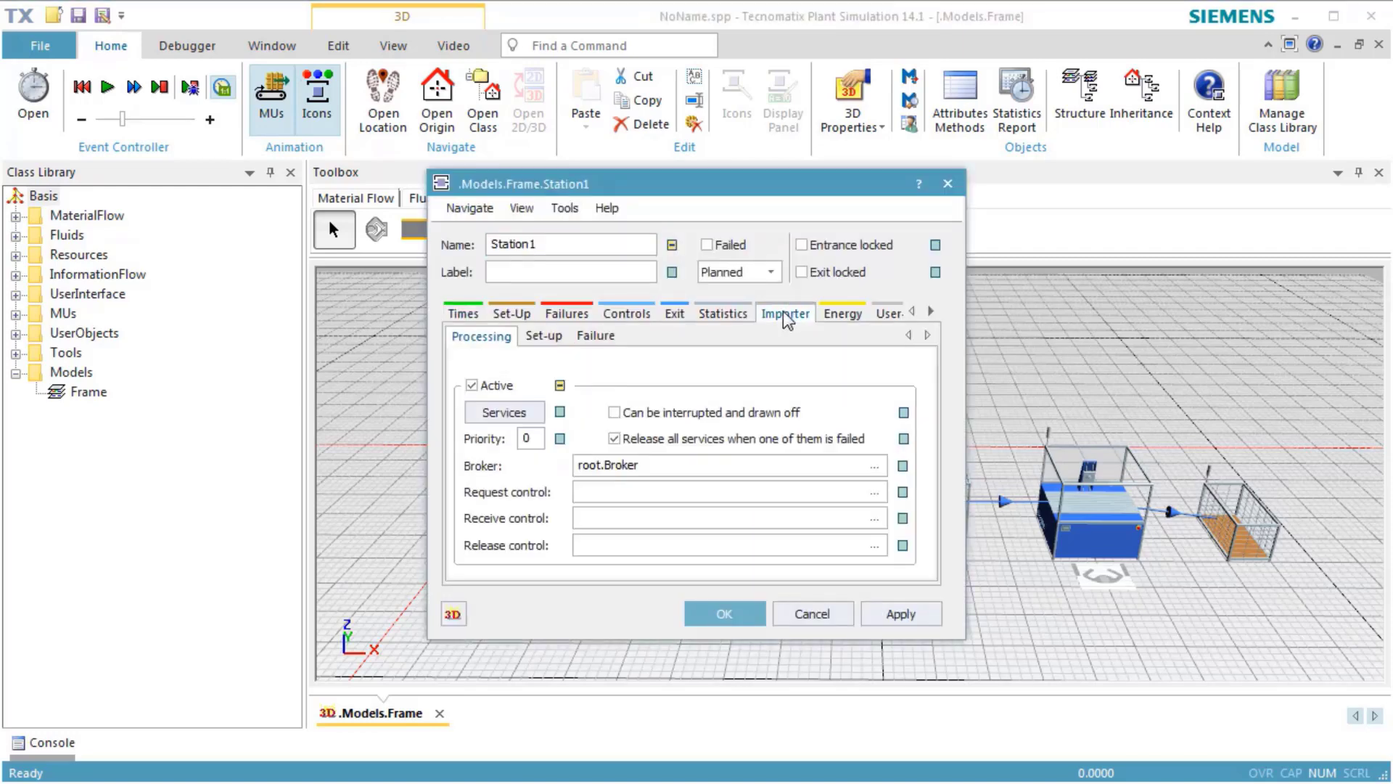
click(521, 415)
click(630, 341)
key(BackSpace)
text(job1)
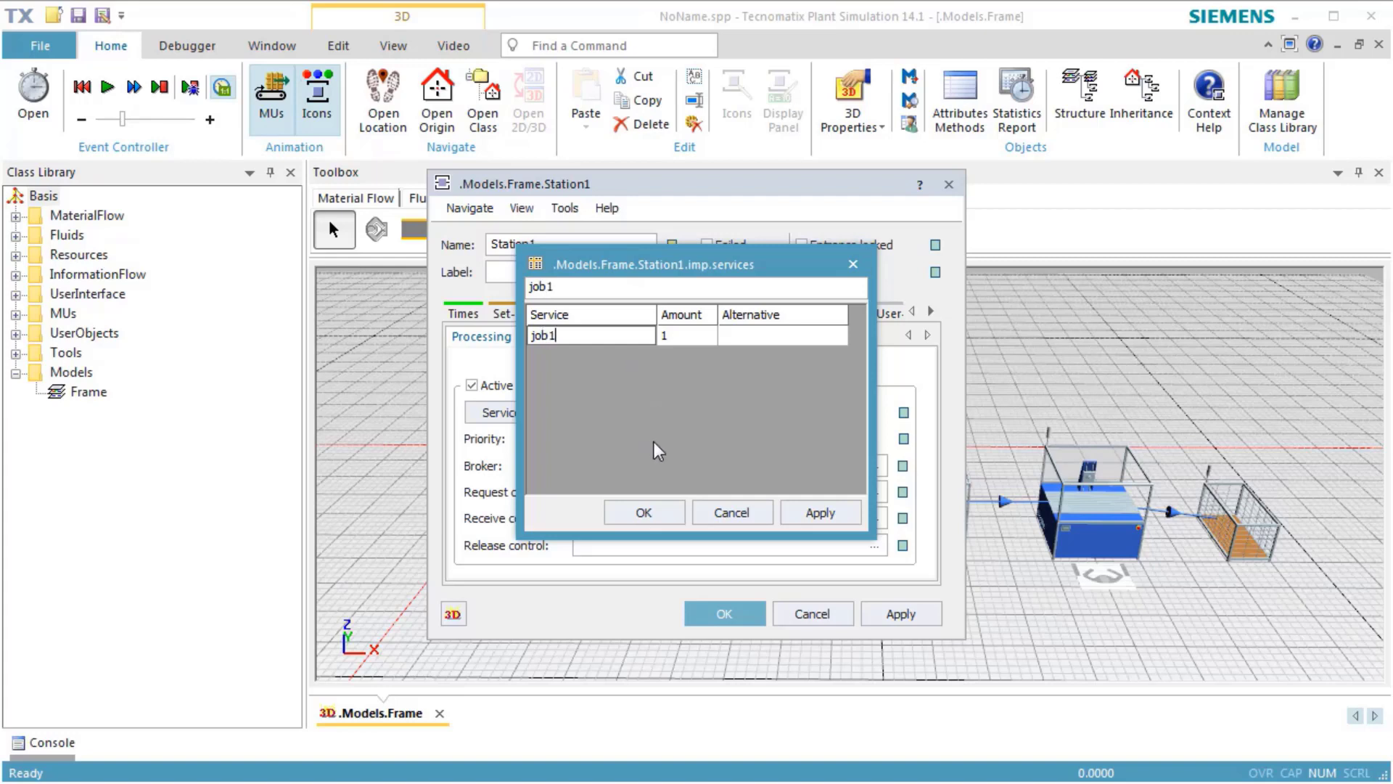
click(660, 509)
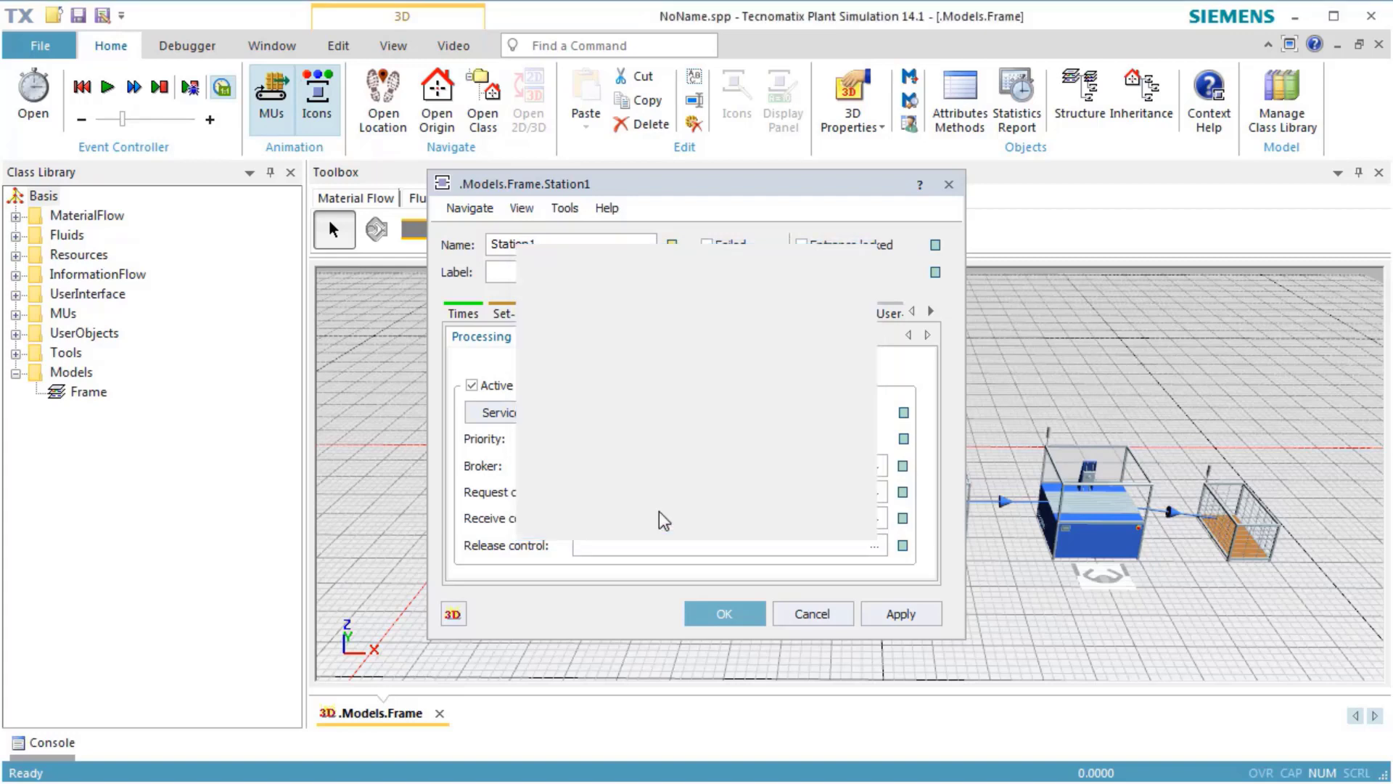
click(725, 613)
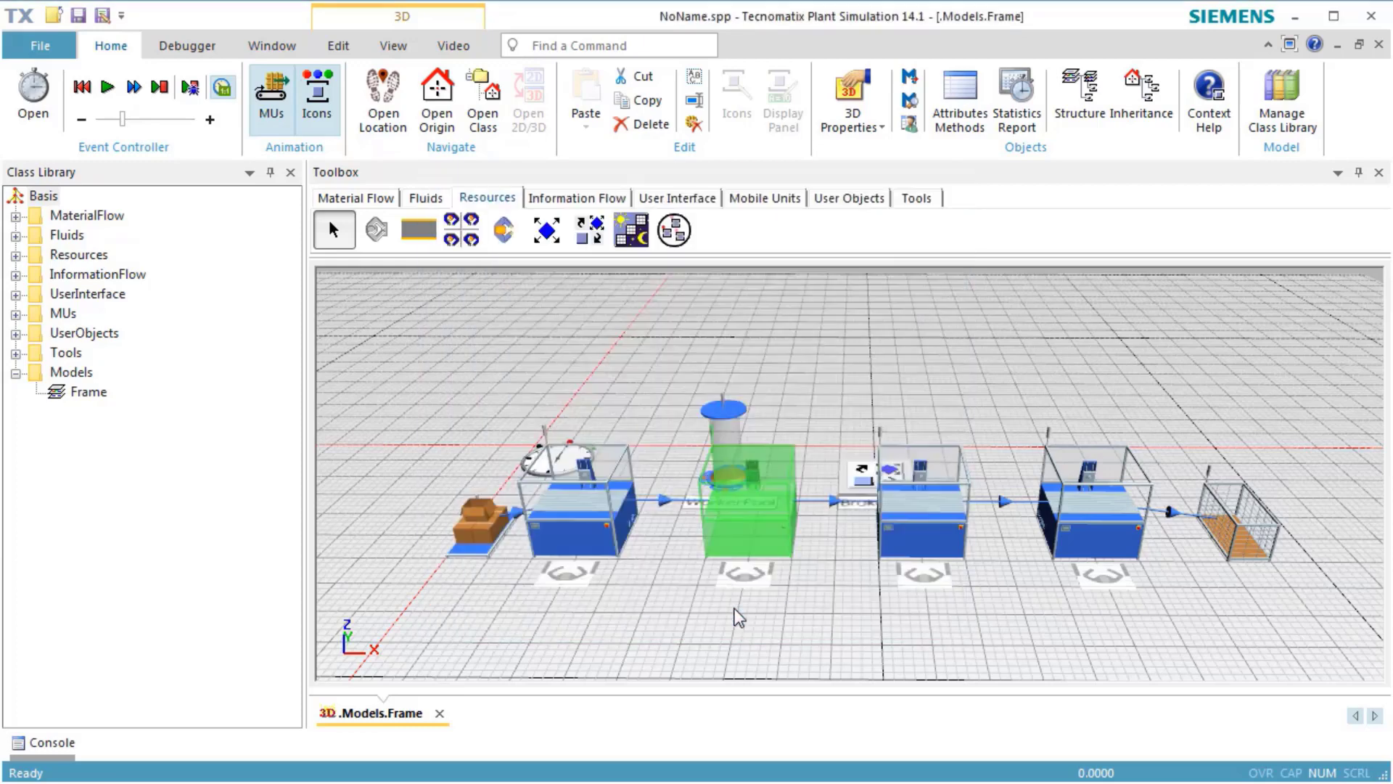
- Replace StandardService with job2 as Station2's required importer service
double_click(900, 533)
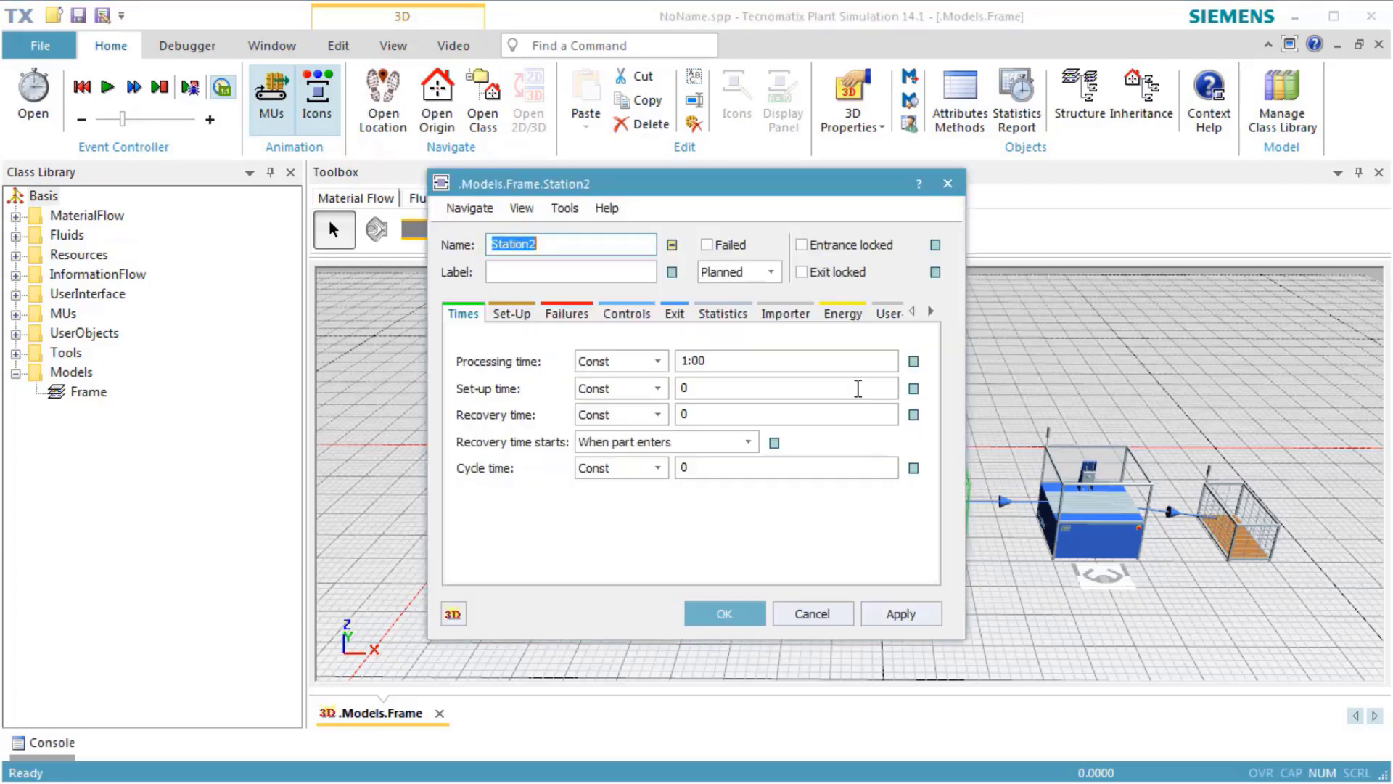
click(791, 312)
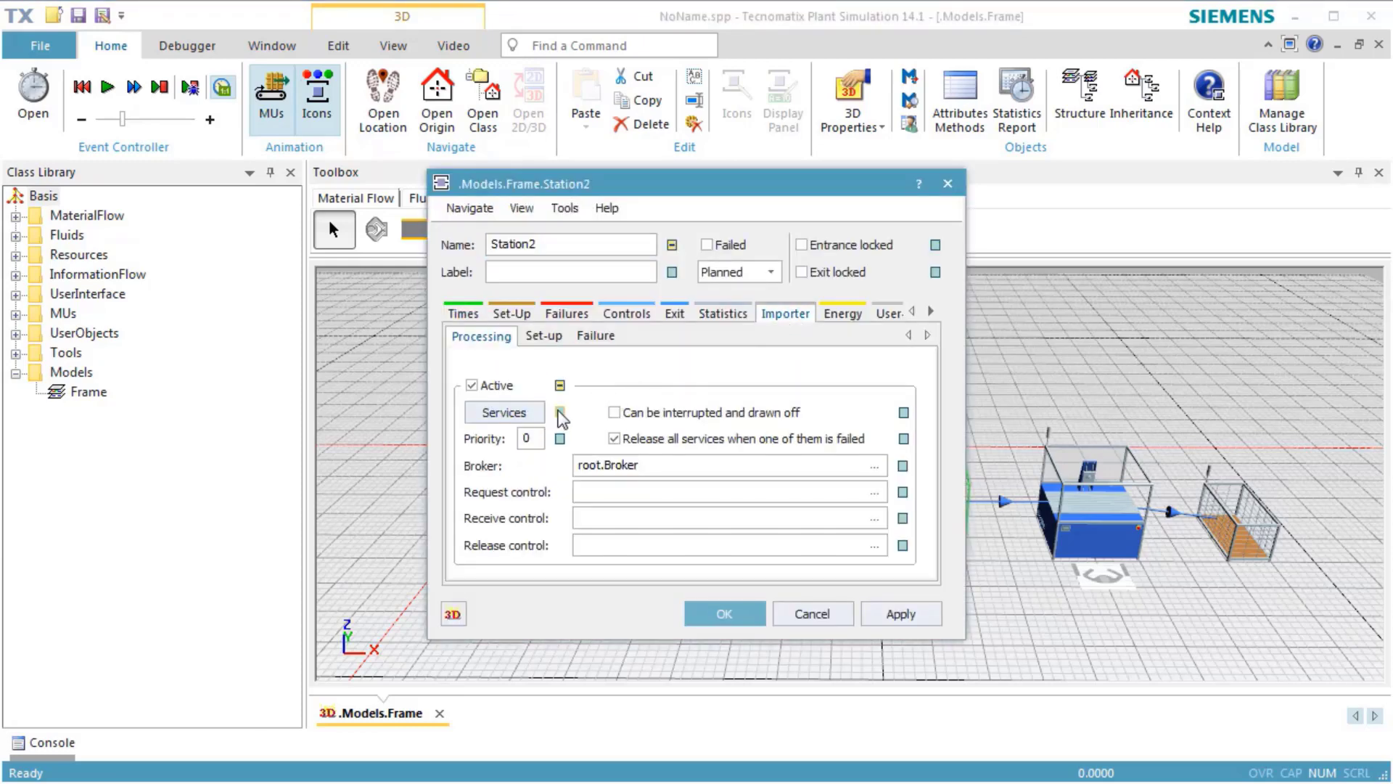
click(505, 412)
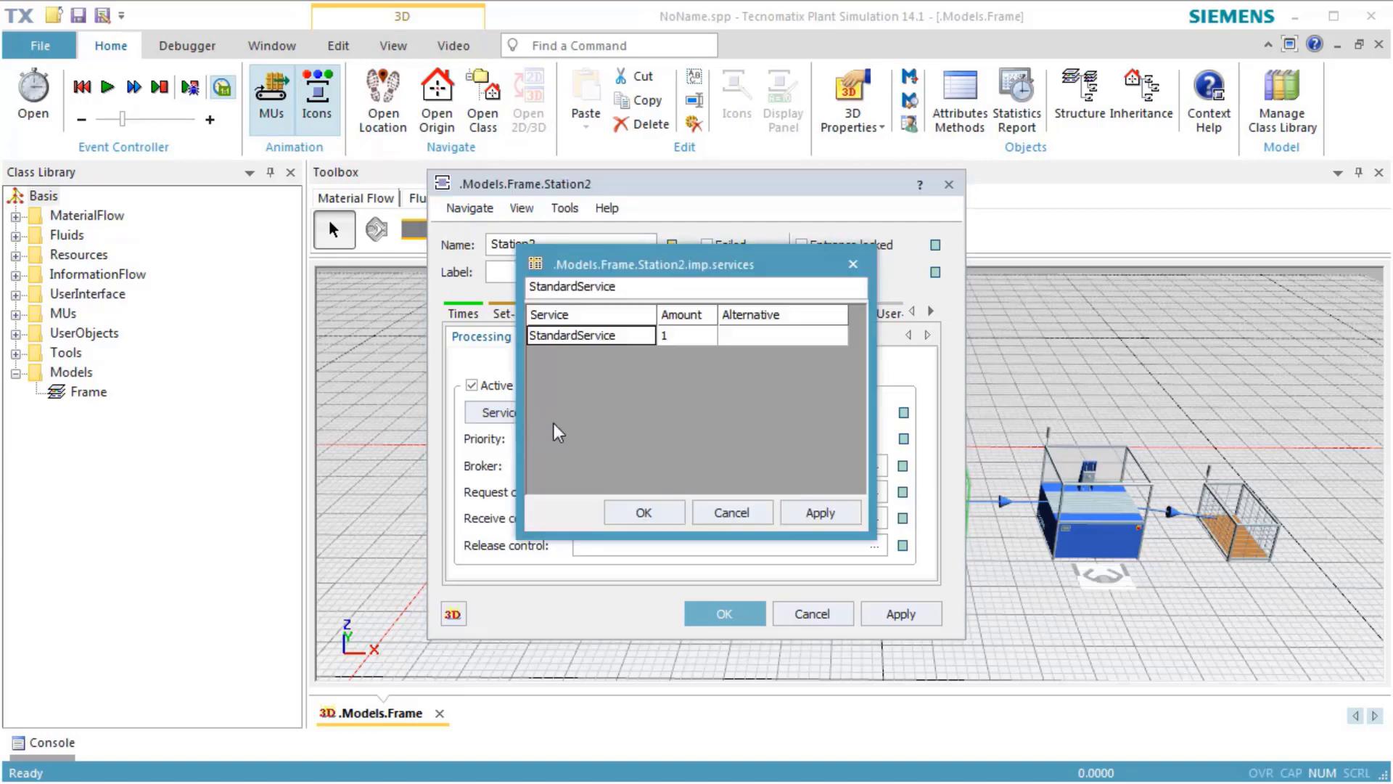
double_click(638, 335)
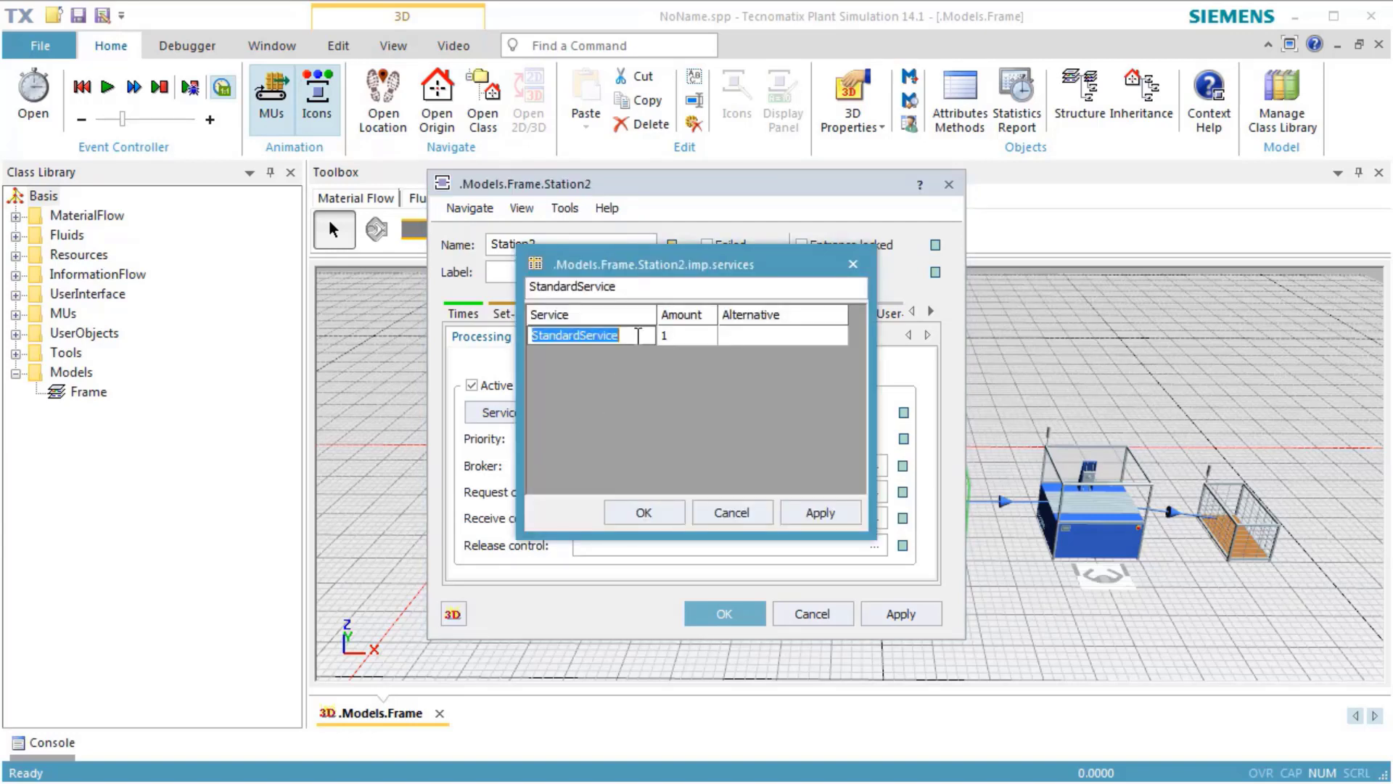
text(job2)
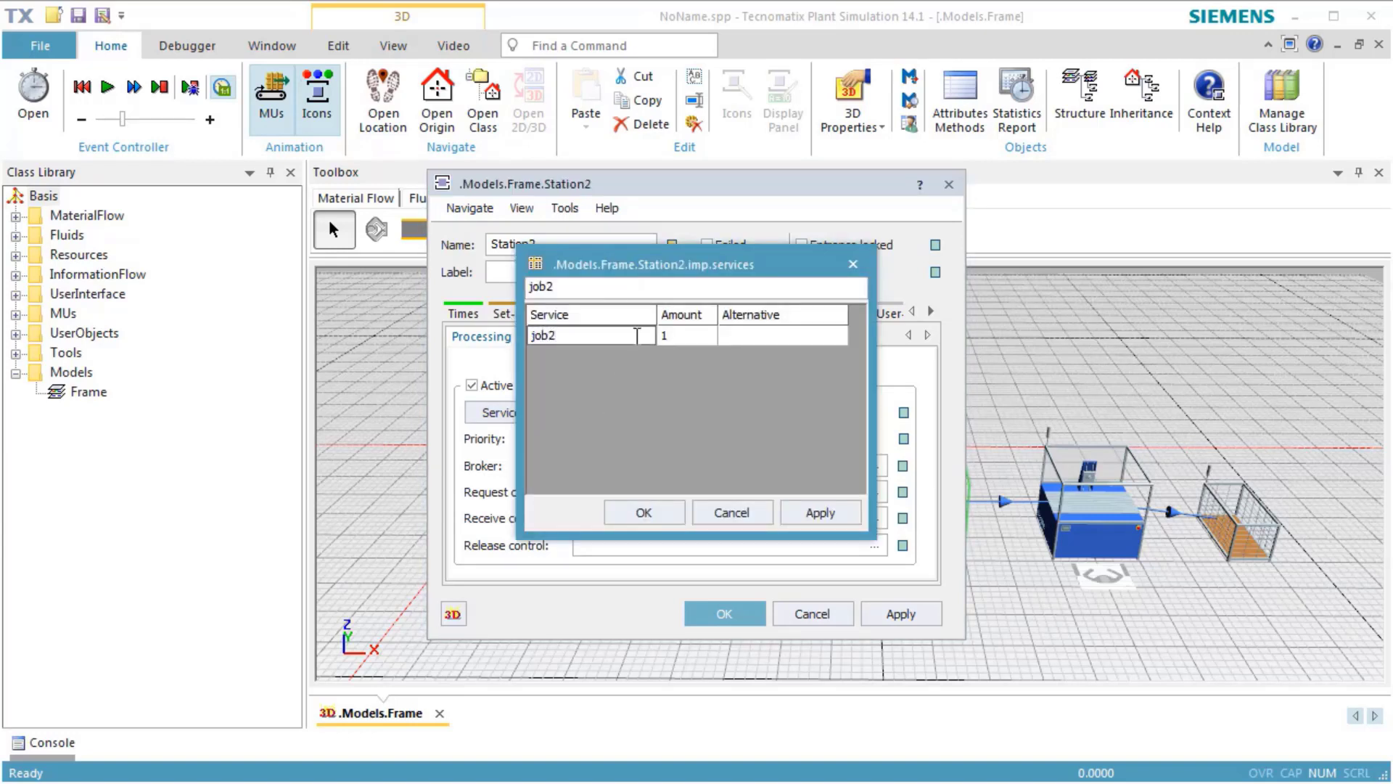
click(663, 511)
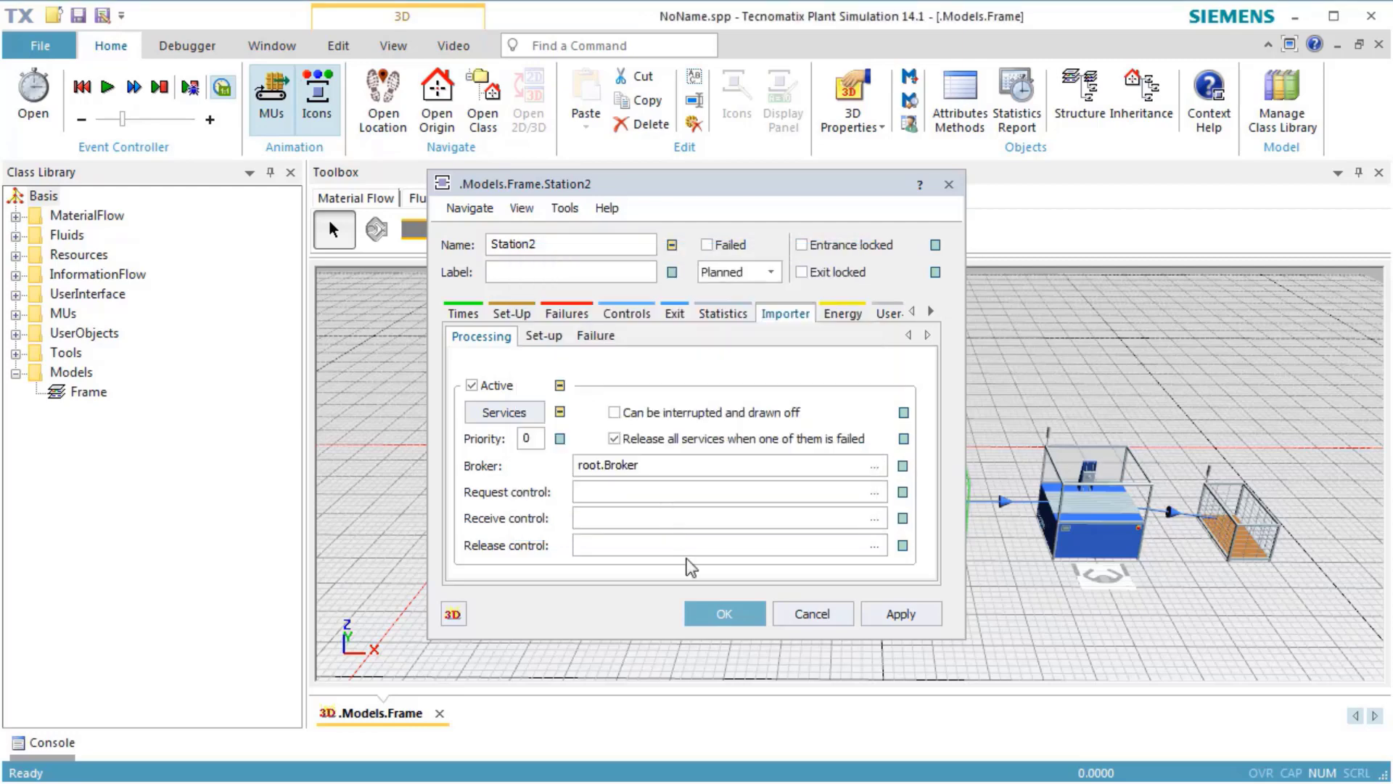
click(708, 608)
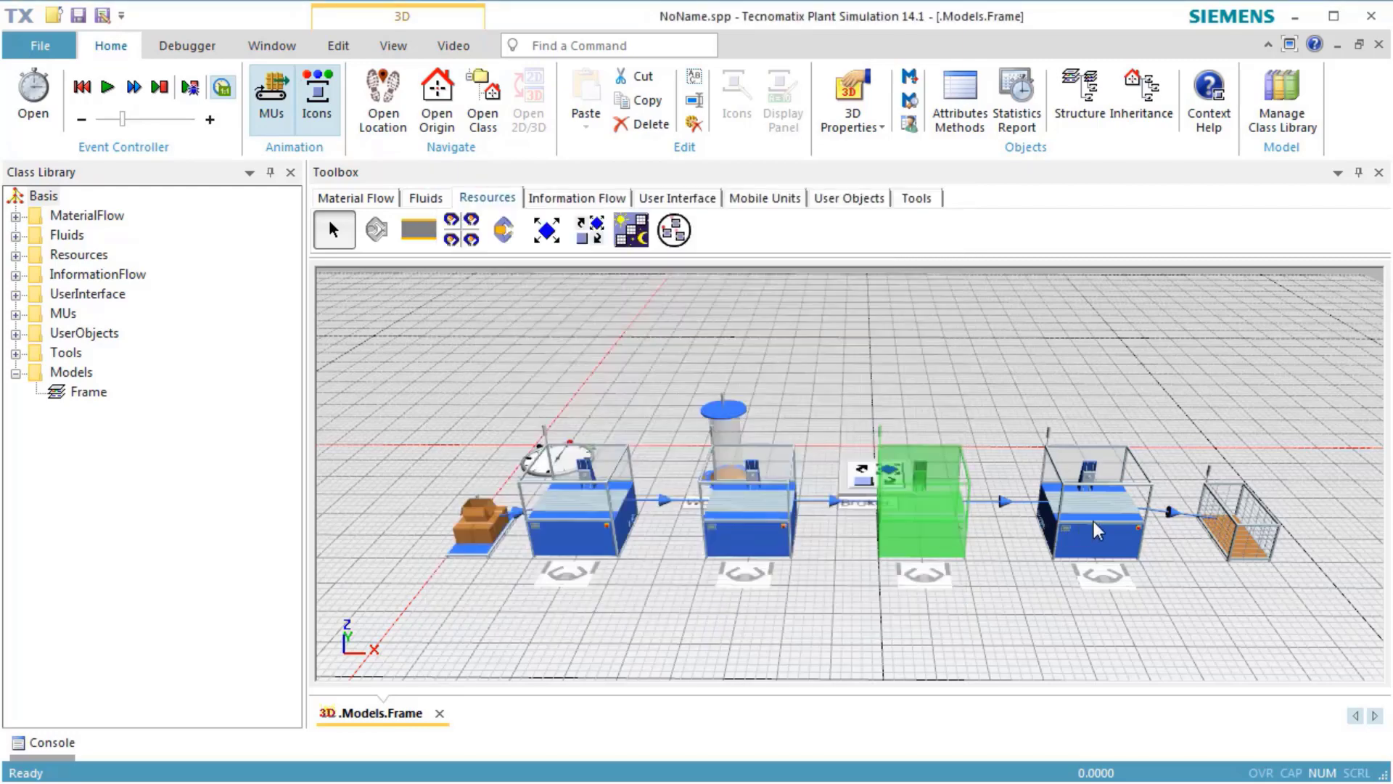
- Replace StandardService with job2 as Station3's required importer service
double_click(1094, 521)
click(781, 316)
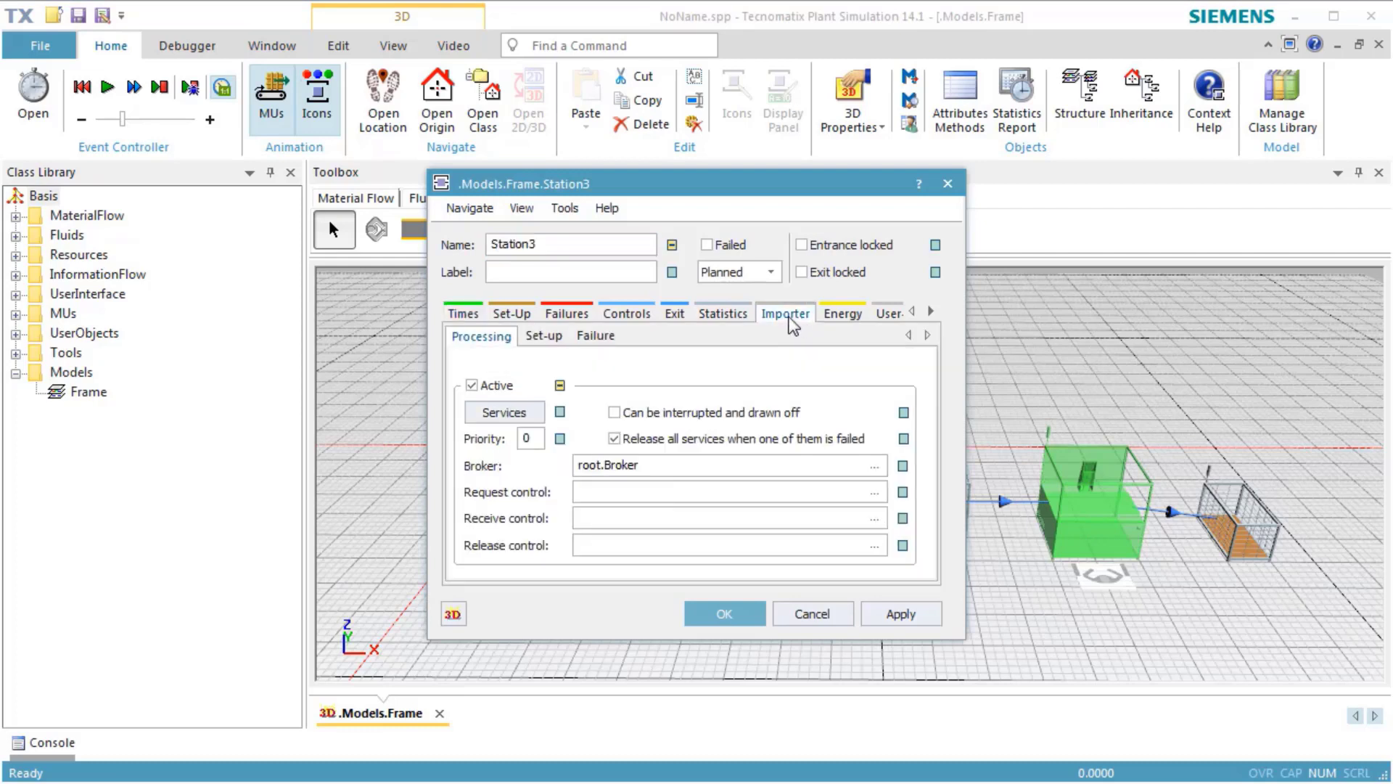
click(517, 415)
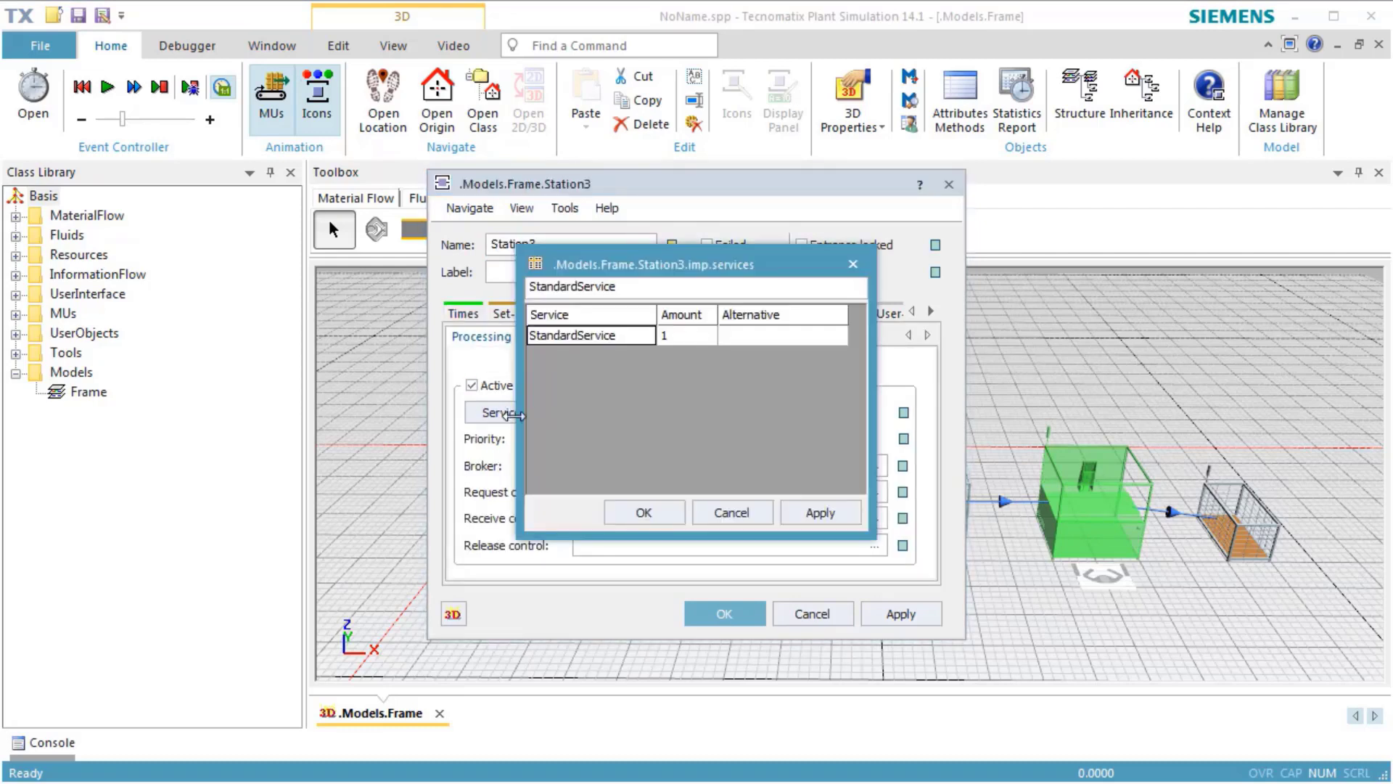
click(647, 336)
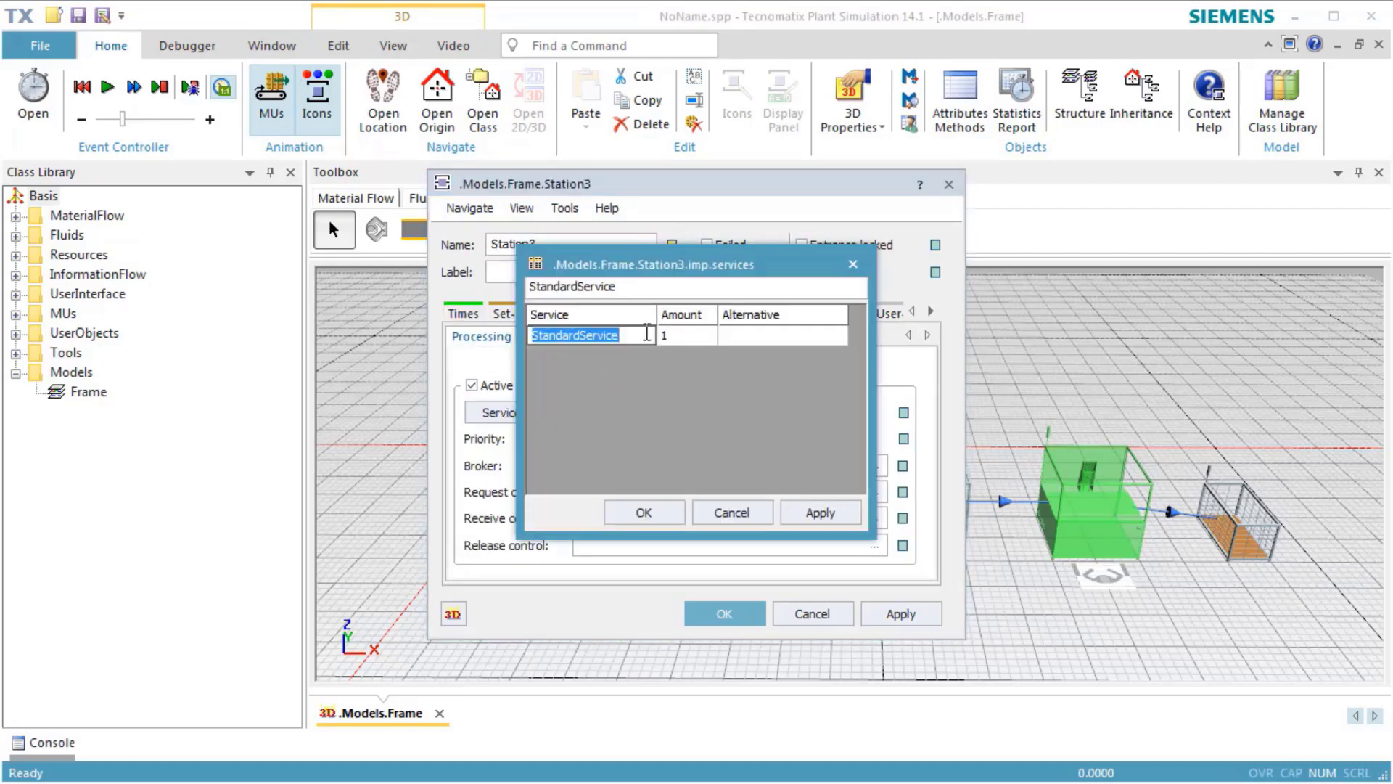
text(job2)
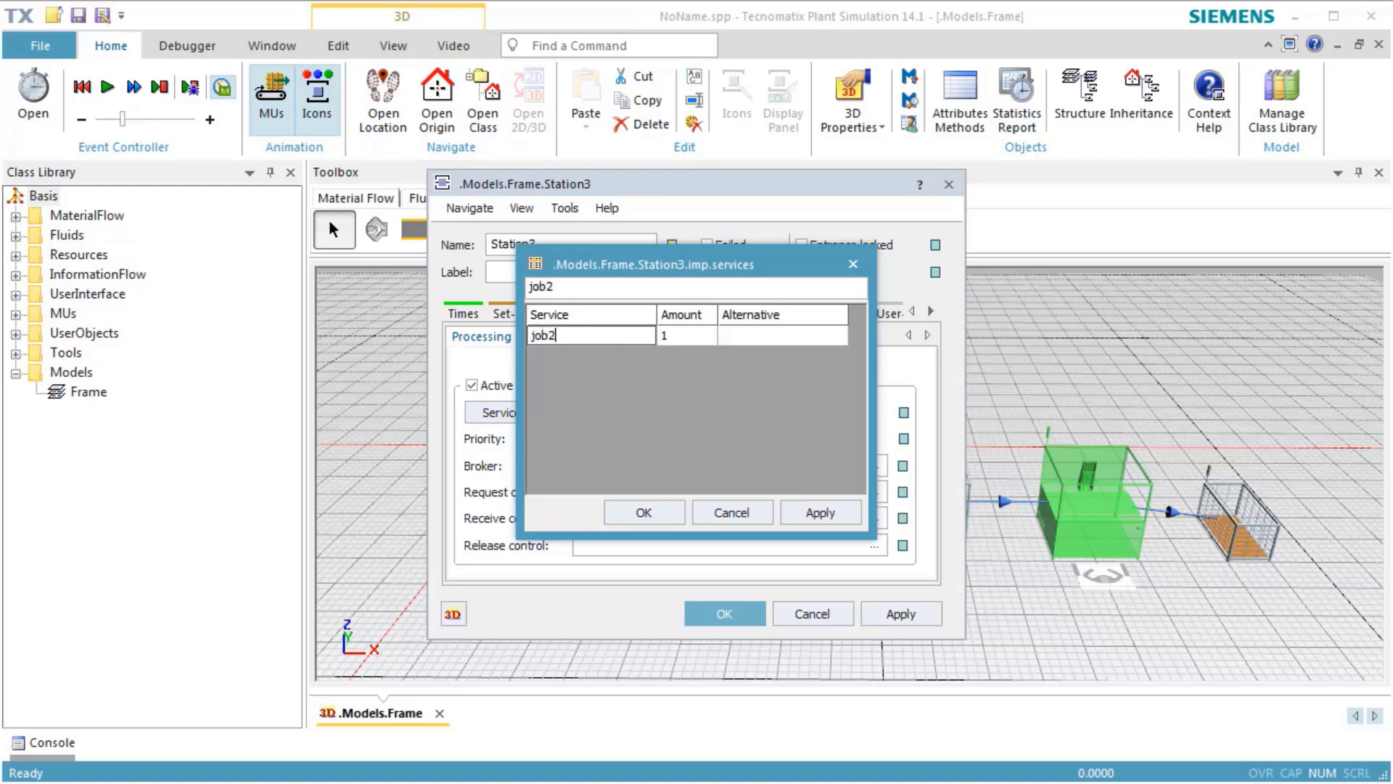
click(659, 511)
click(718, 610)
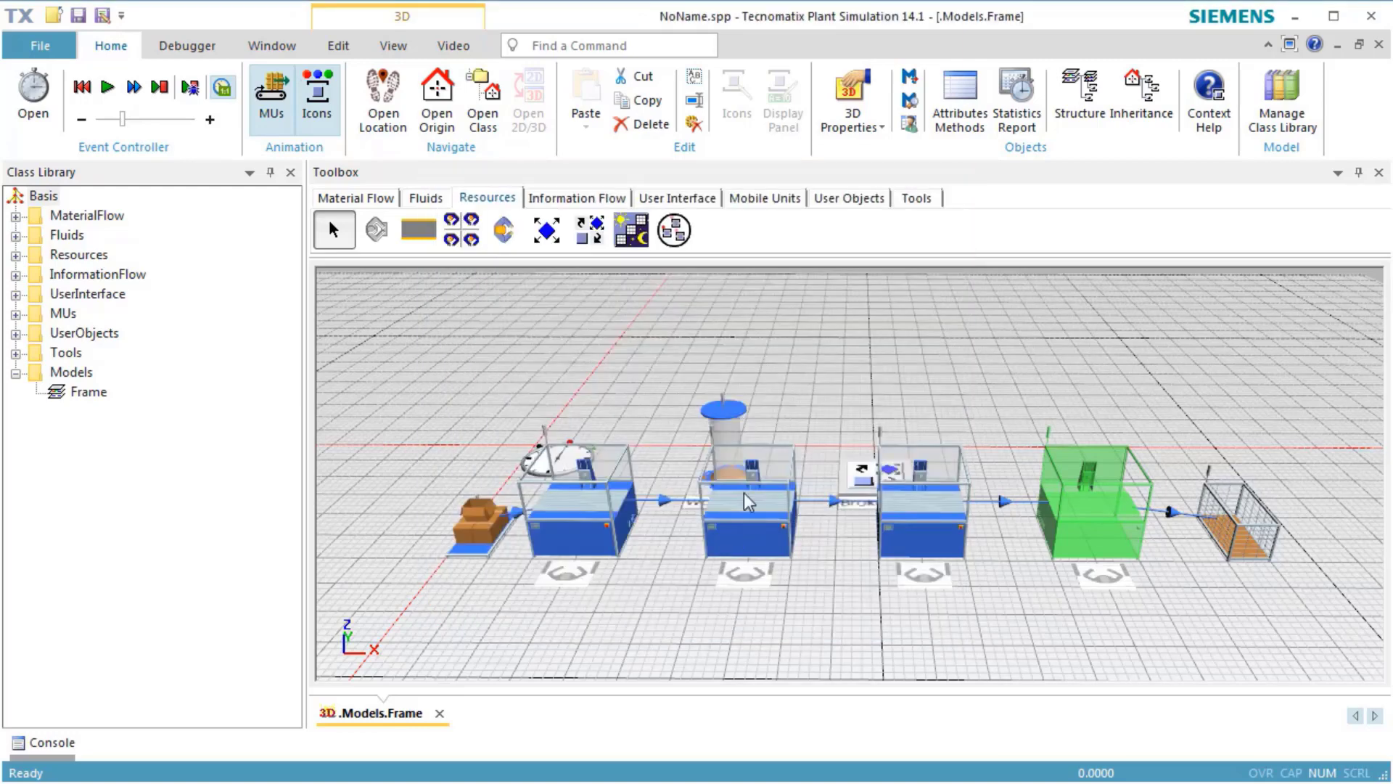
- Set WorkerPool creation table row 1 to Amount 1 with additional service job1
double_click(728, 425)
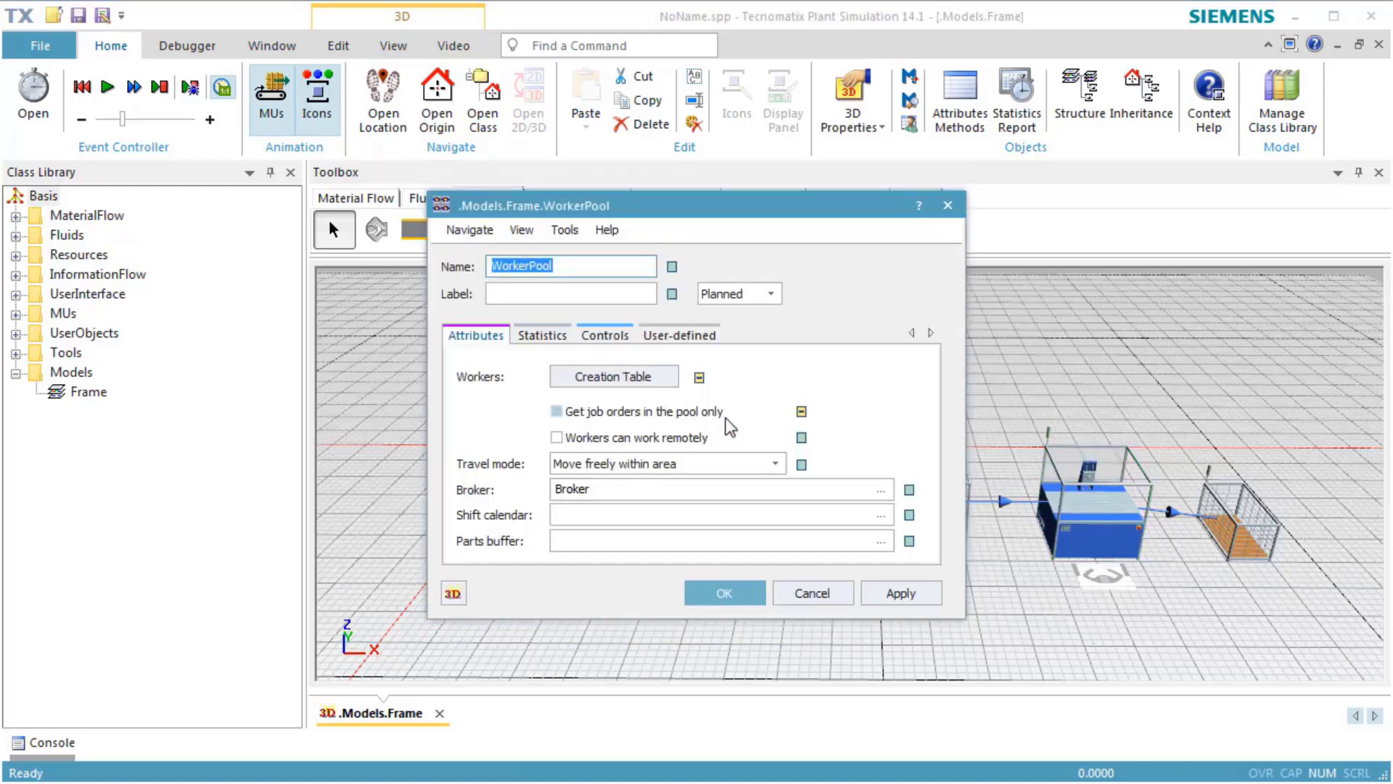
click(666, 377)
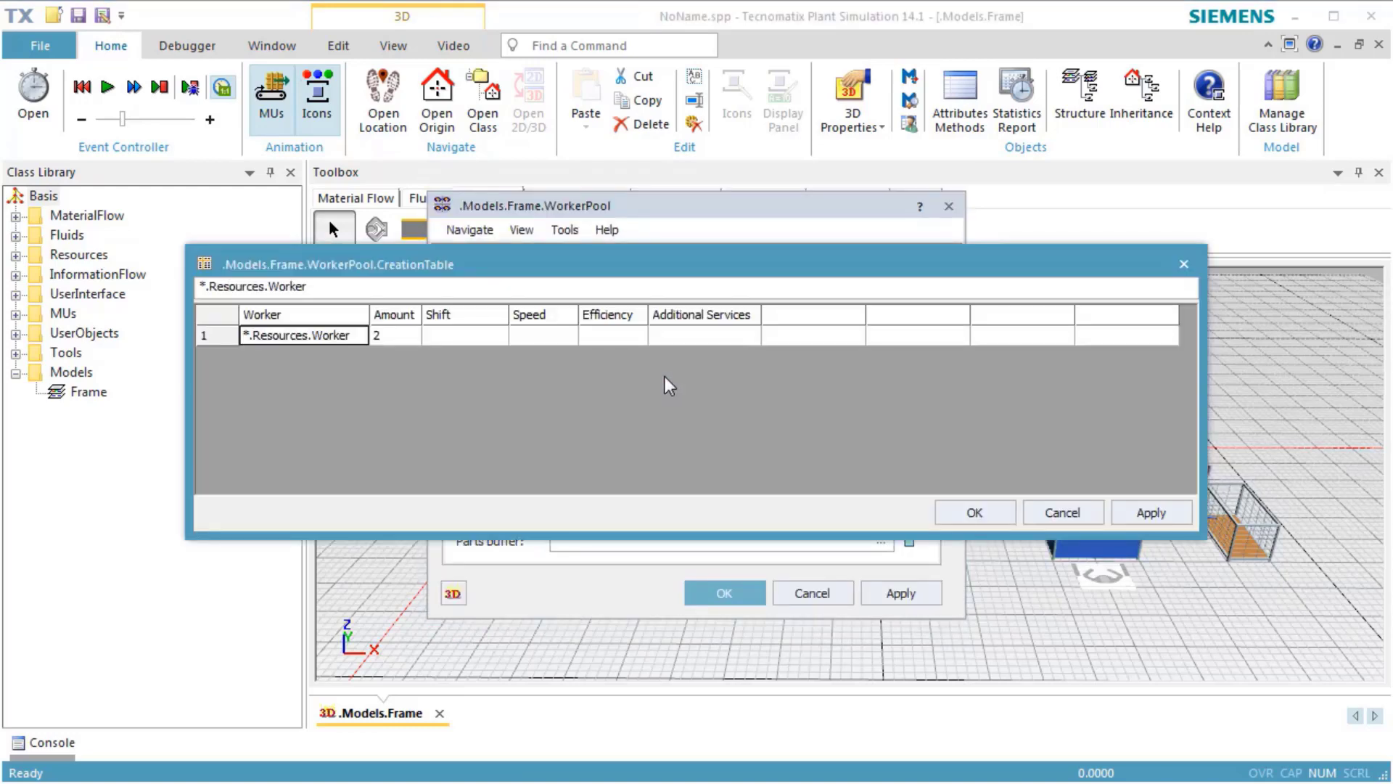
click(407, 338)
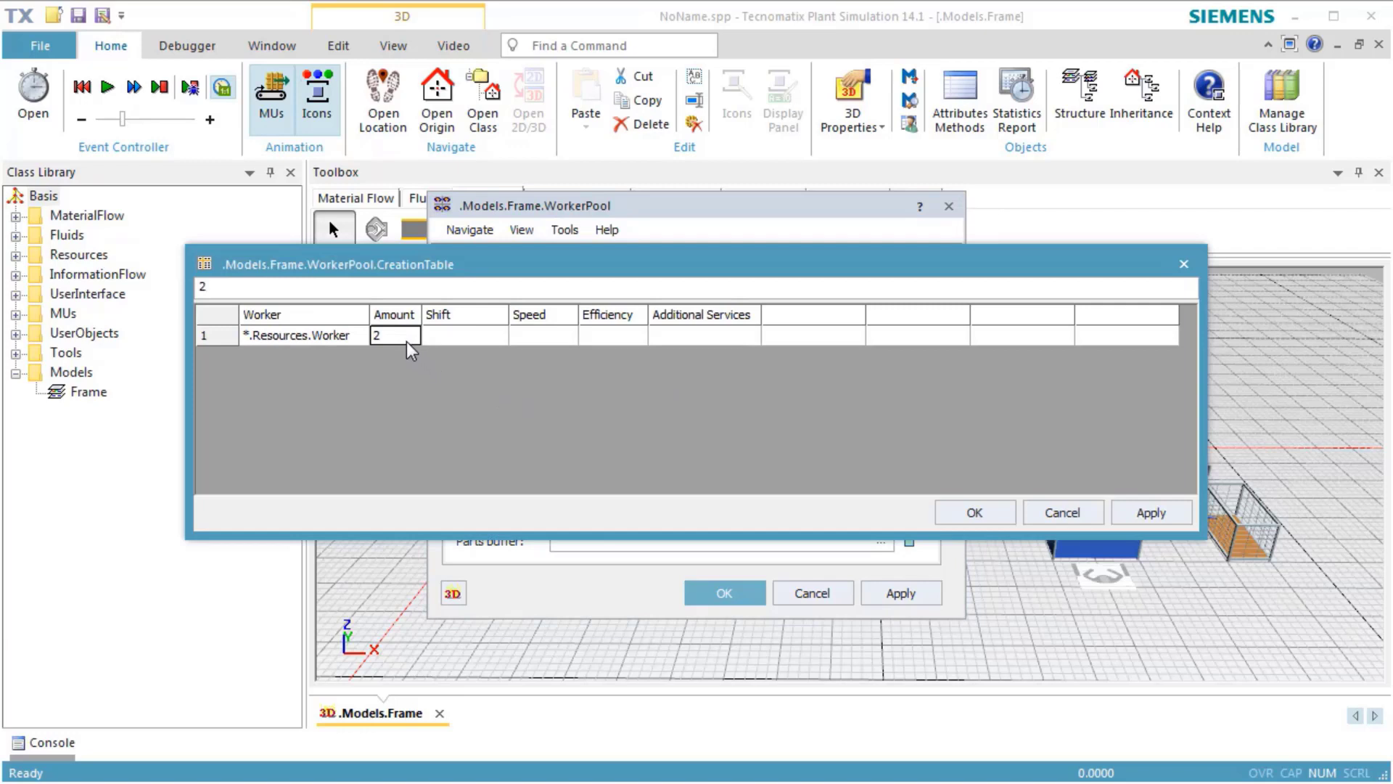
text(1)
click(669, 335)
text(job1)
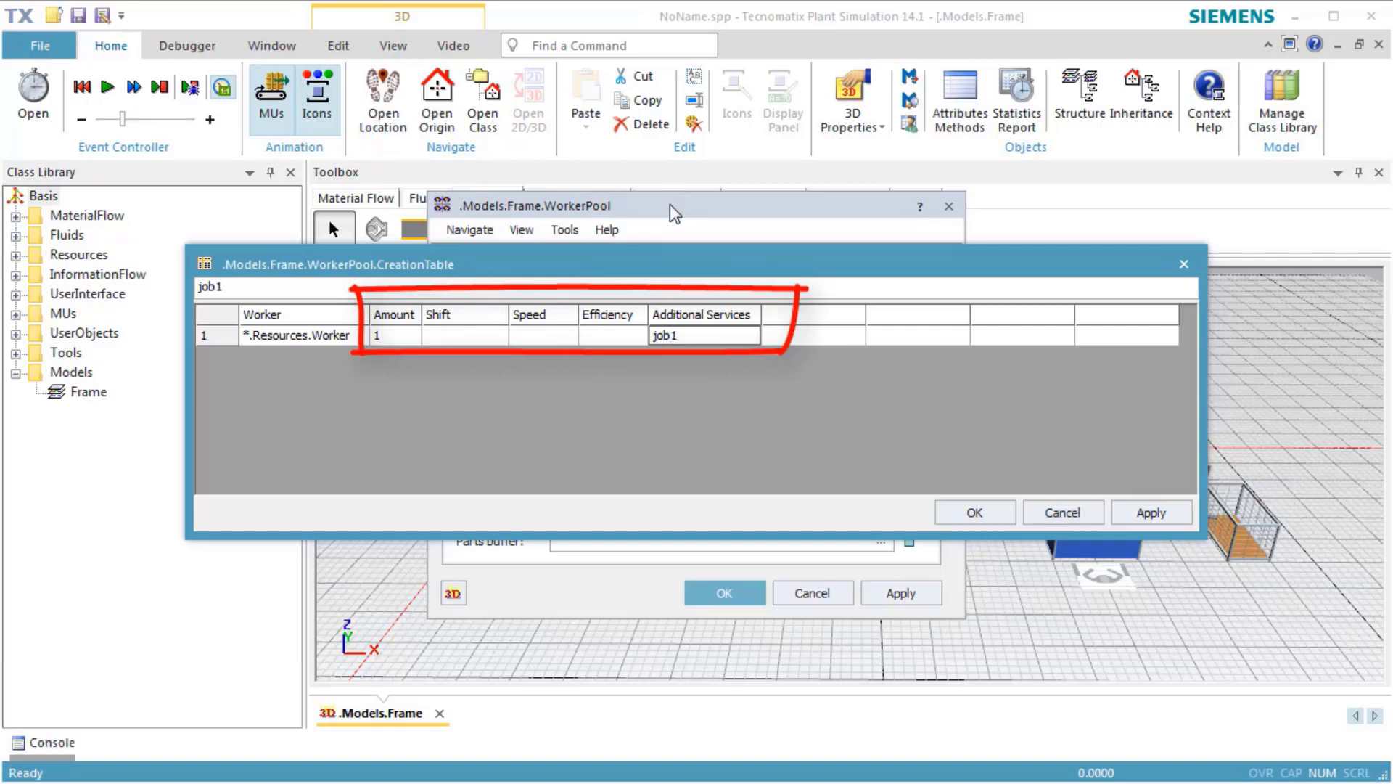
drag(676, 206, 992, 209)
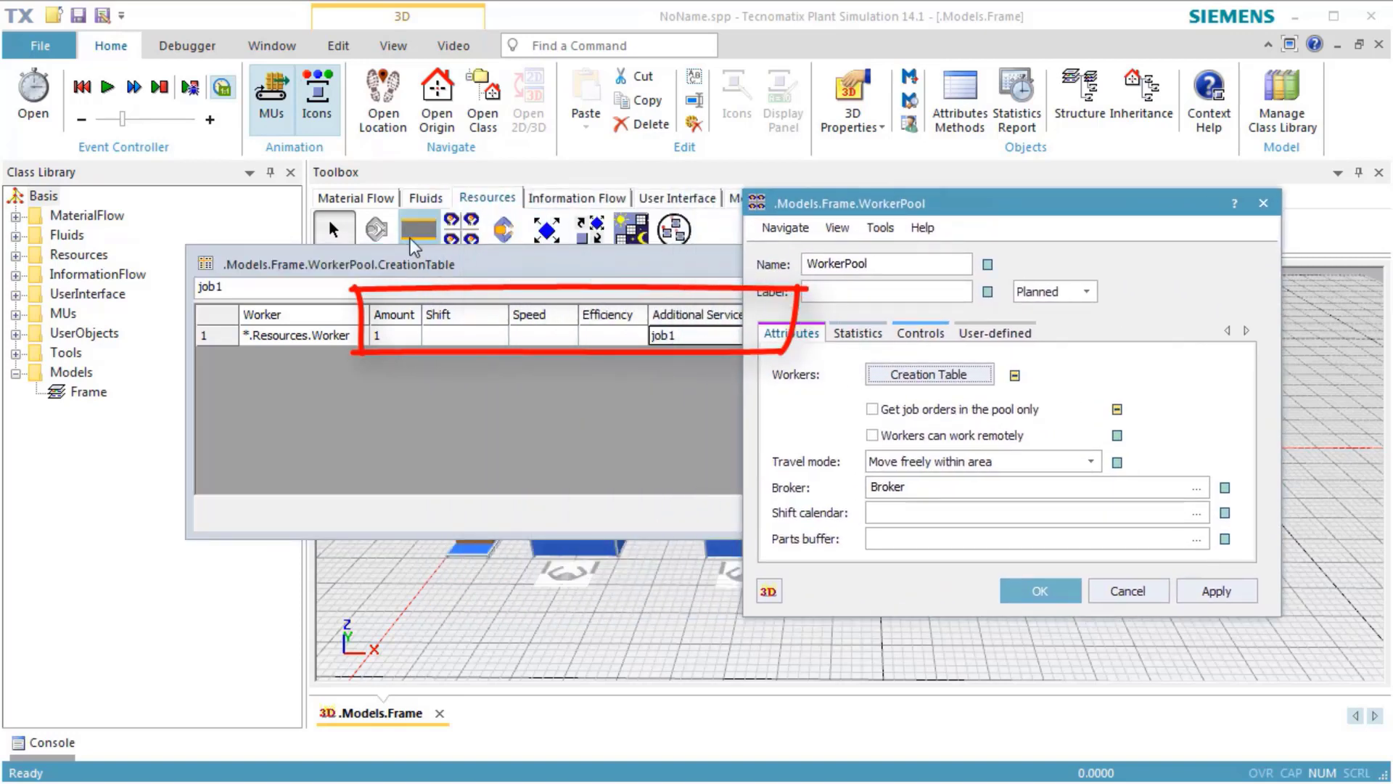
drag(502, 230, 464, 231)
click(693, 347)
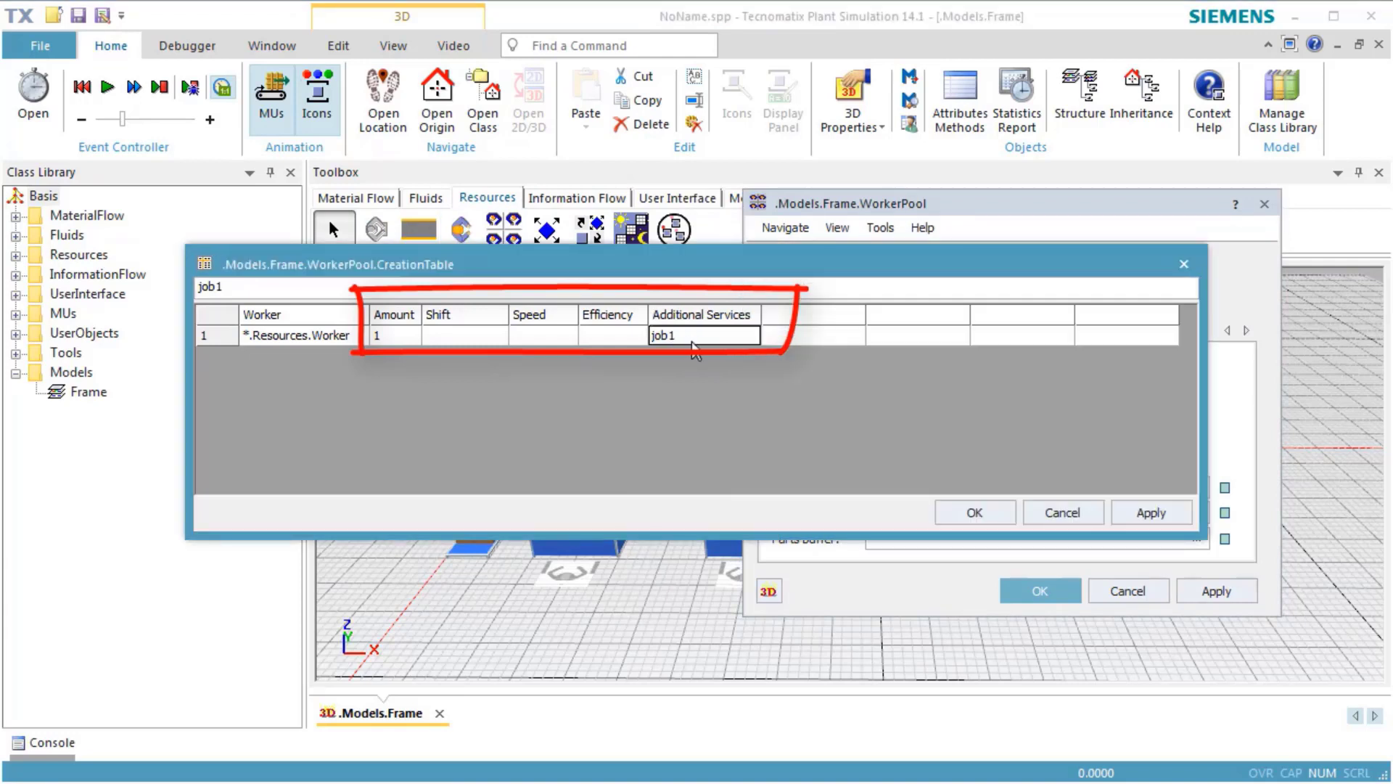
- Add a second .Resources.Worker row with Amount 1 and additional service job2
key(Return)
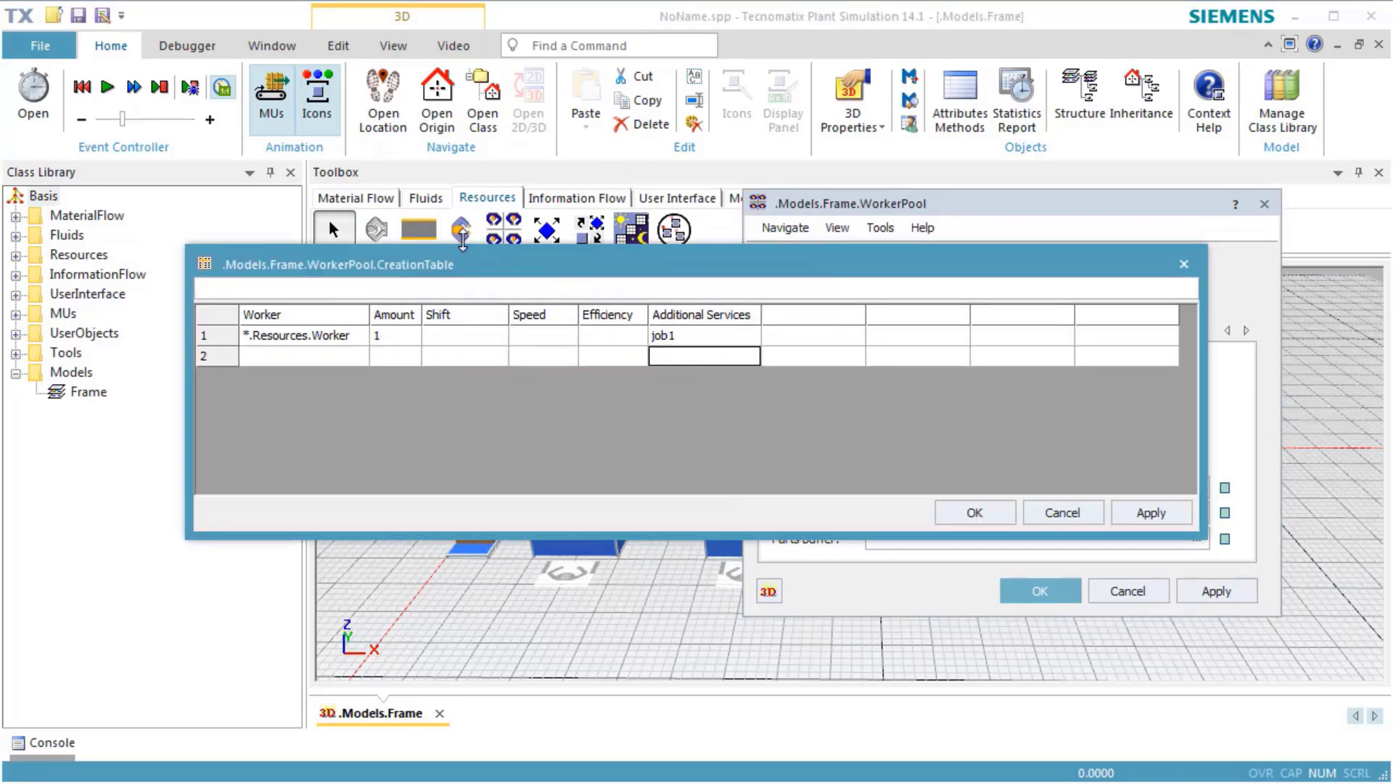
drag(462, 232, 315, 351)
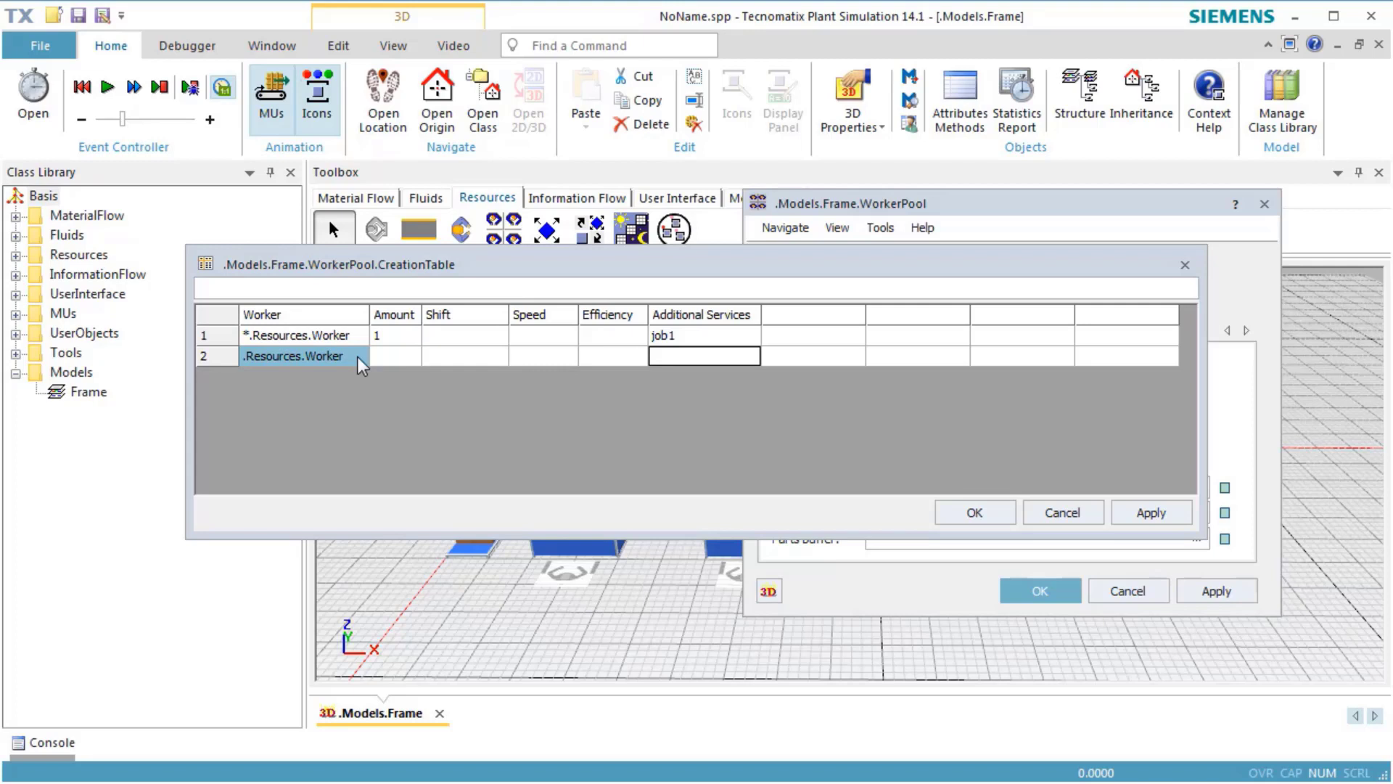
click(402, 360)
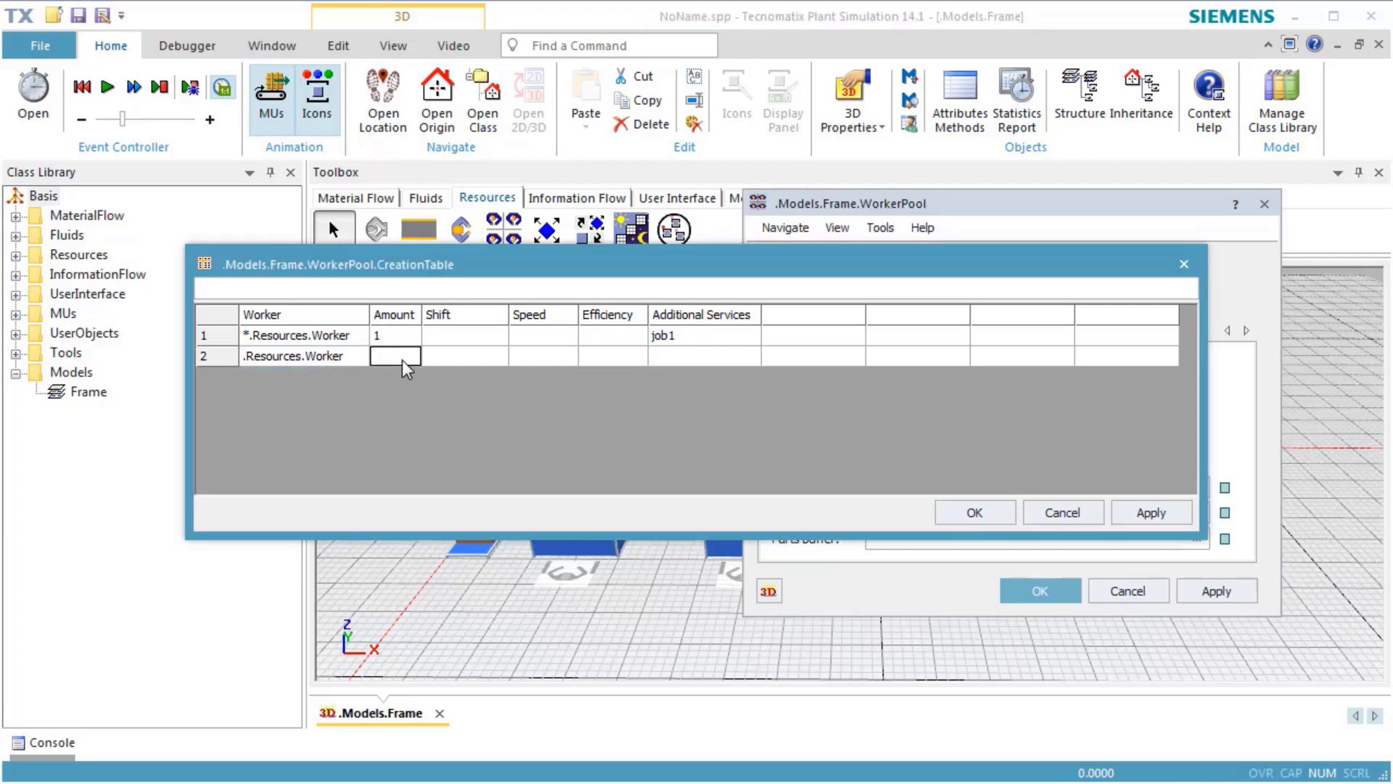
text(1)
click(677, 357)
text(job2)
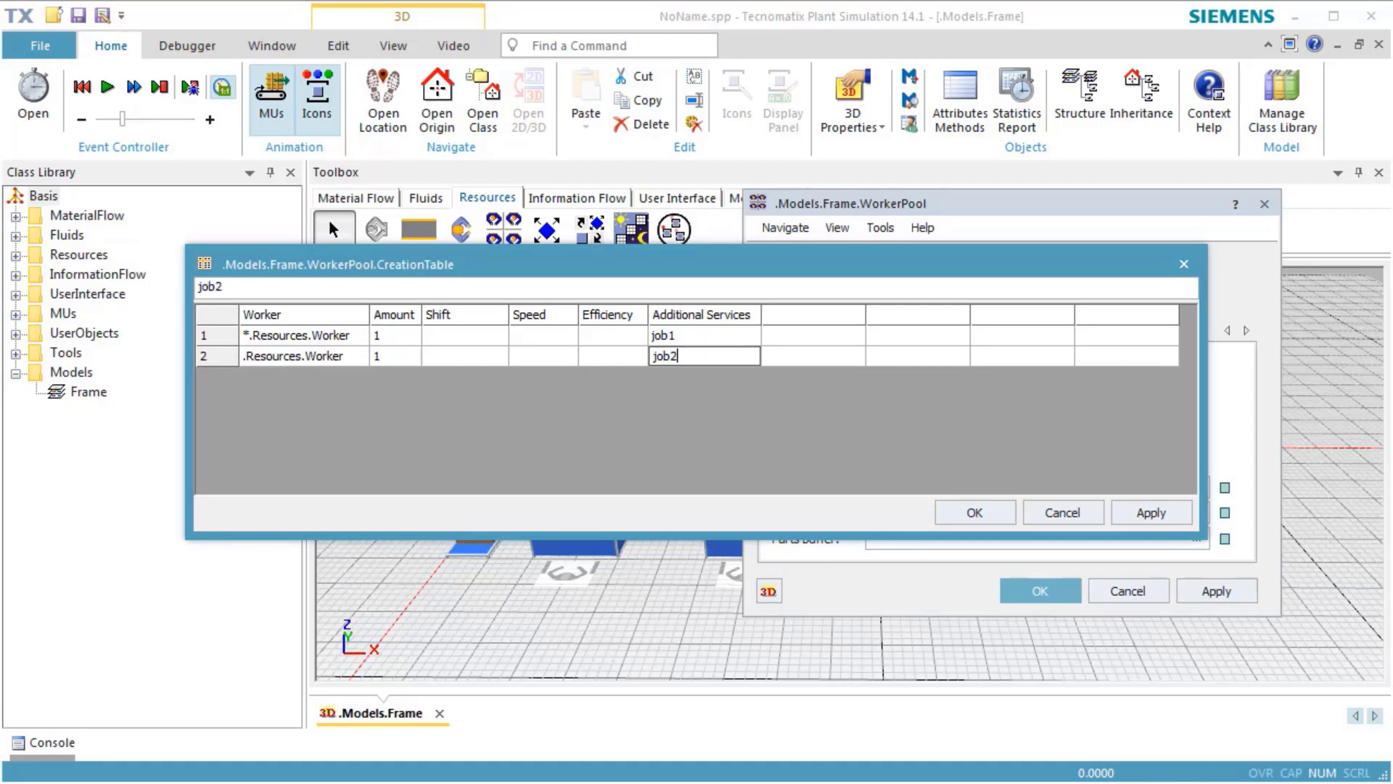
click(783, 357)
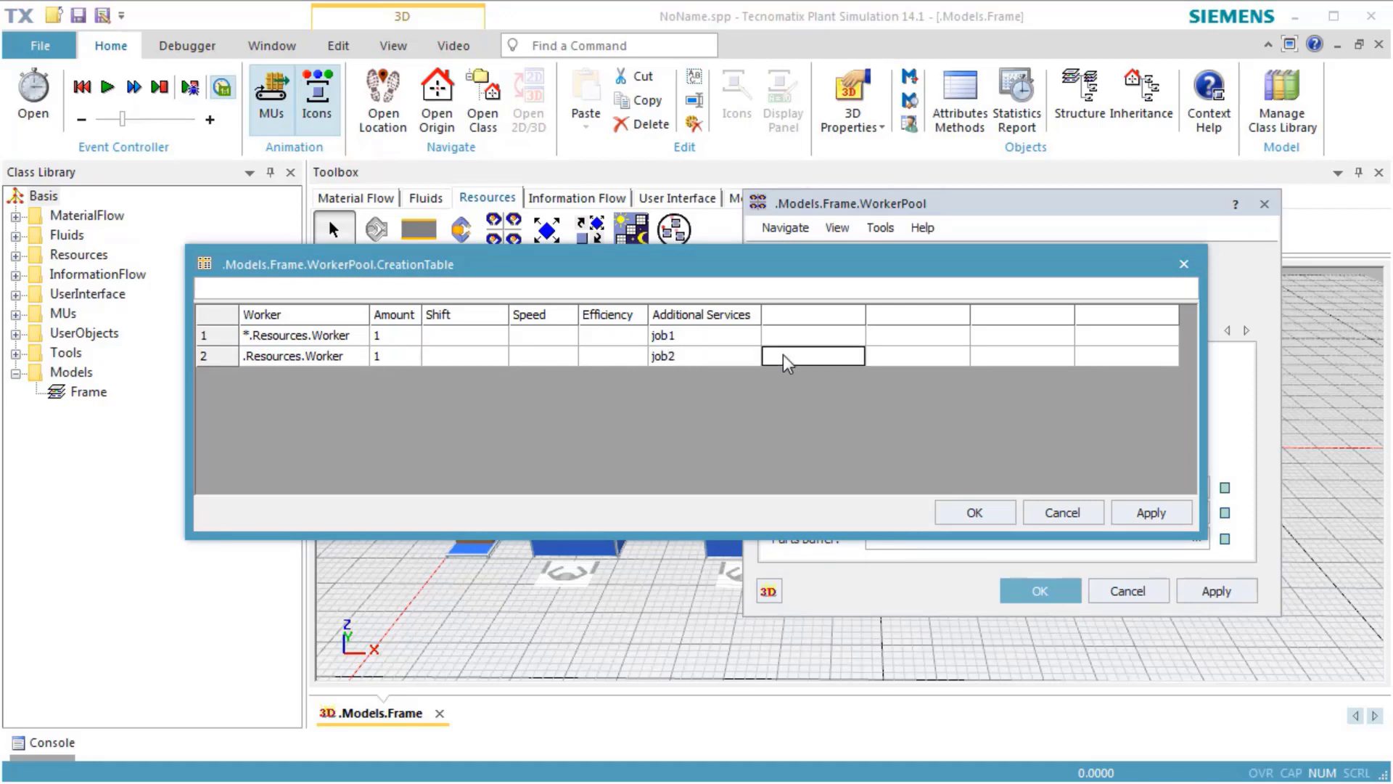
- Confirm the creation table and WorkerPool settings, then reset and start the simulation
click(974, 513)
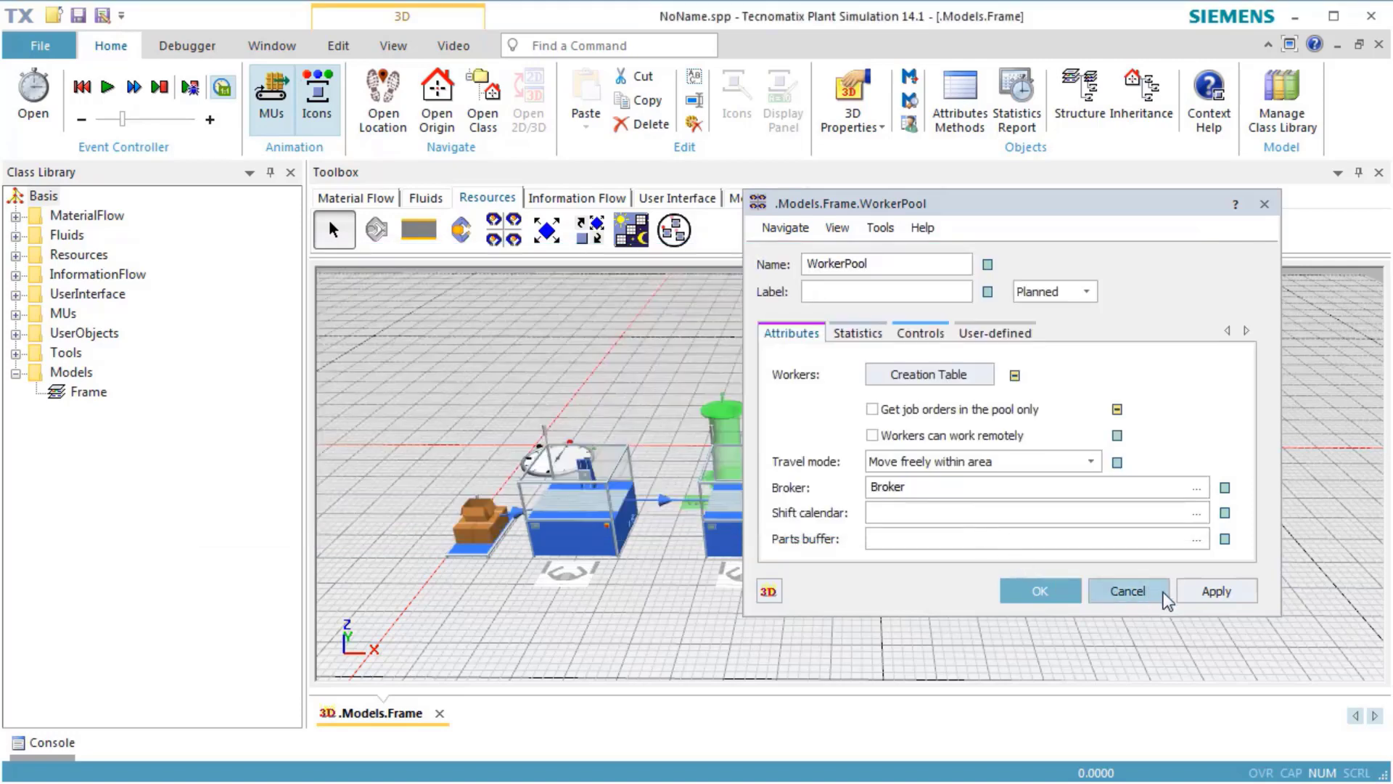
click(1045, 594)
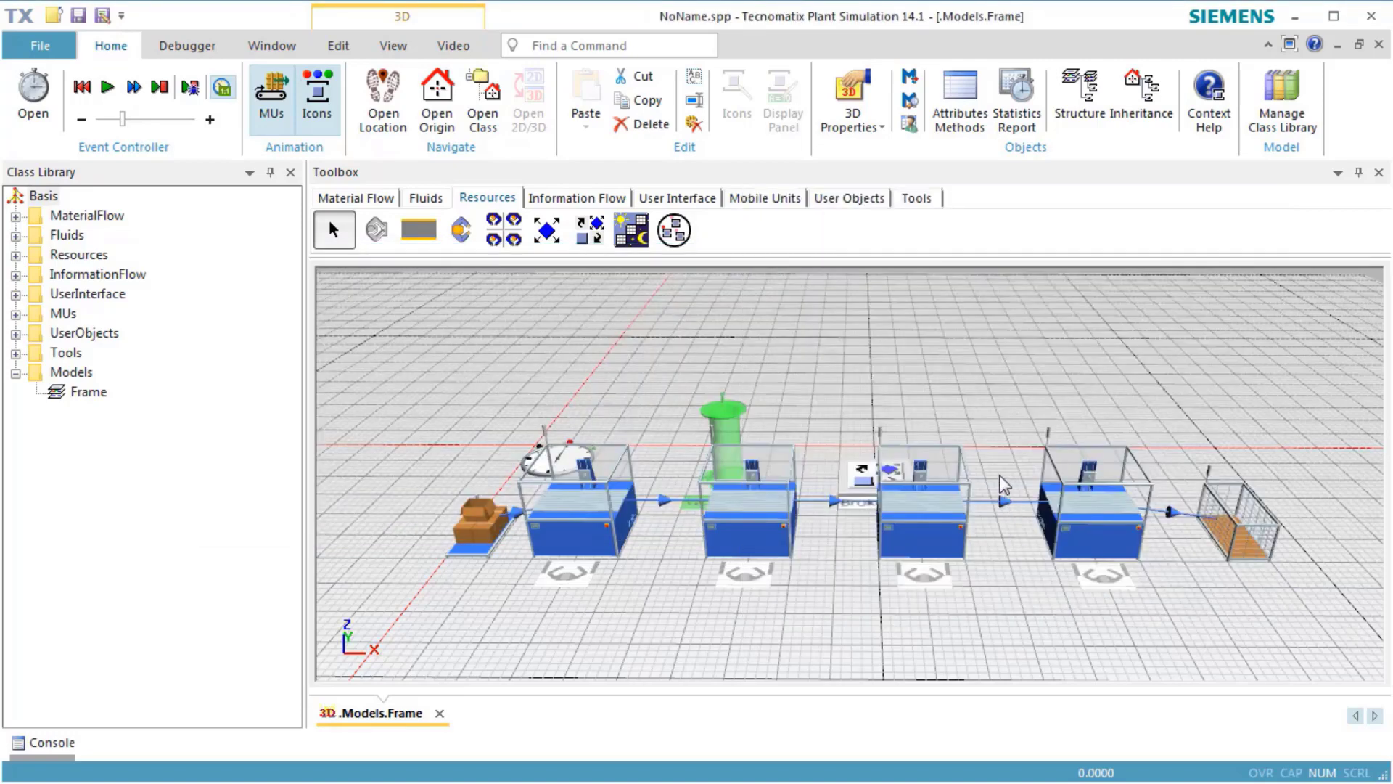
right_click(995, 429)
click(1012, 393)
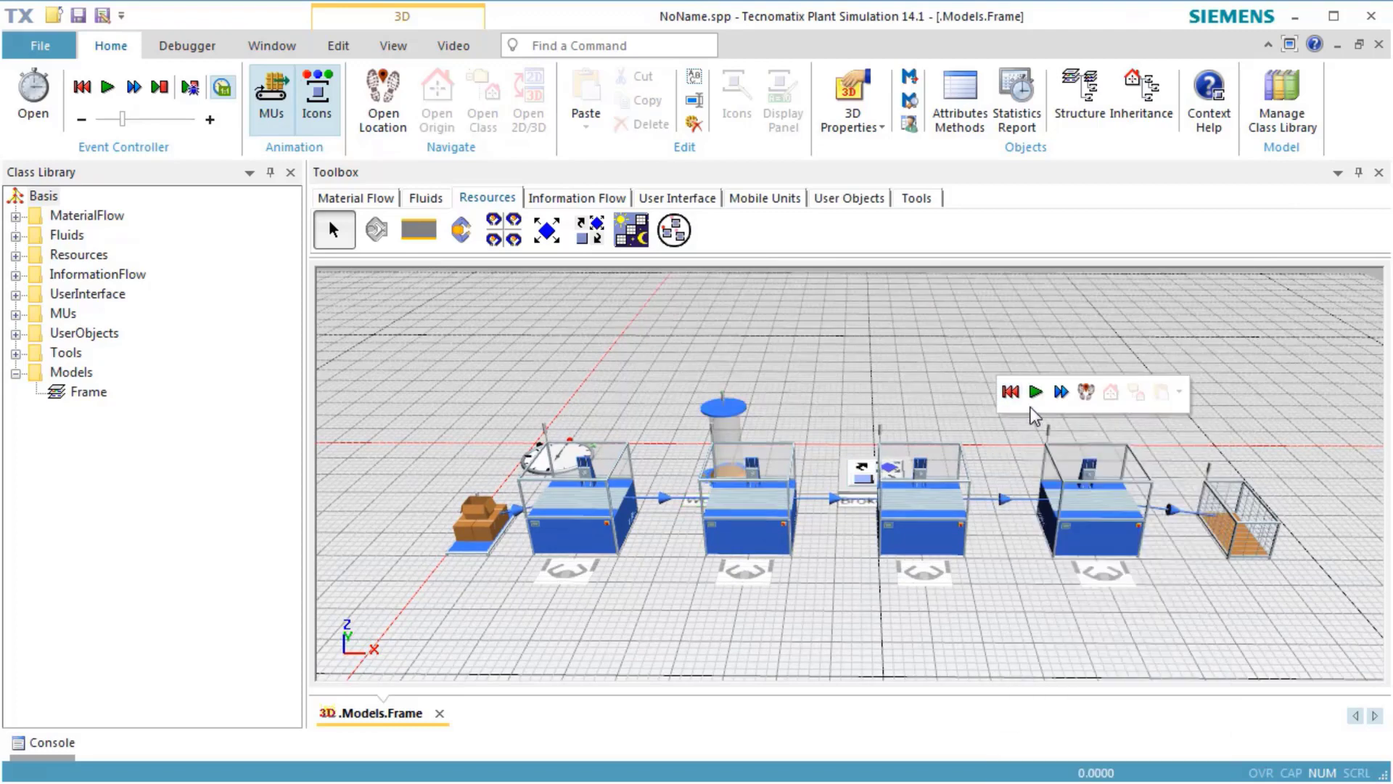
click(1035, 393)
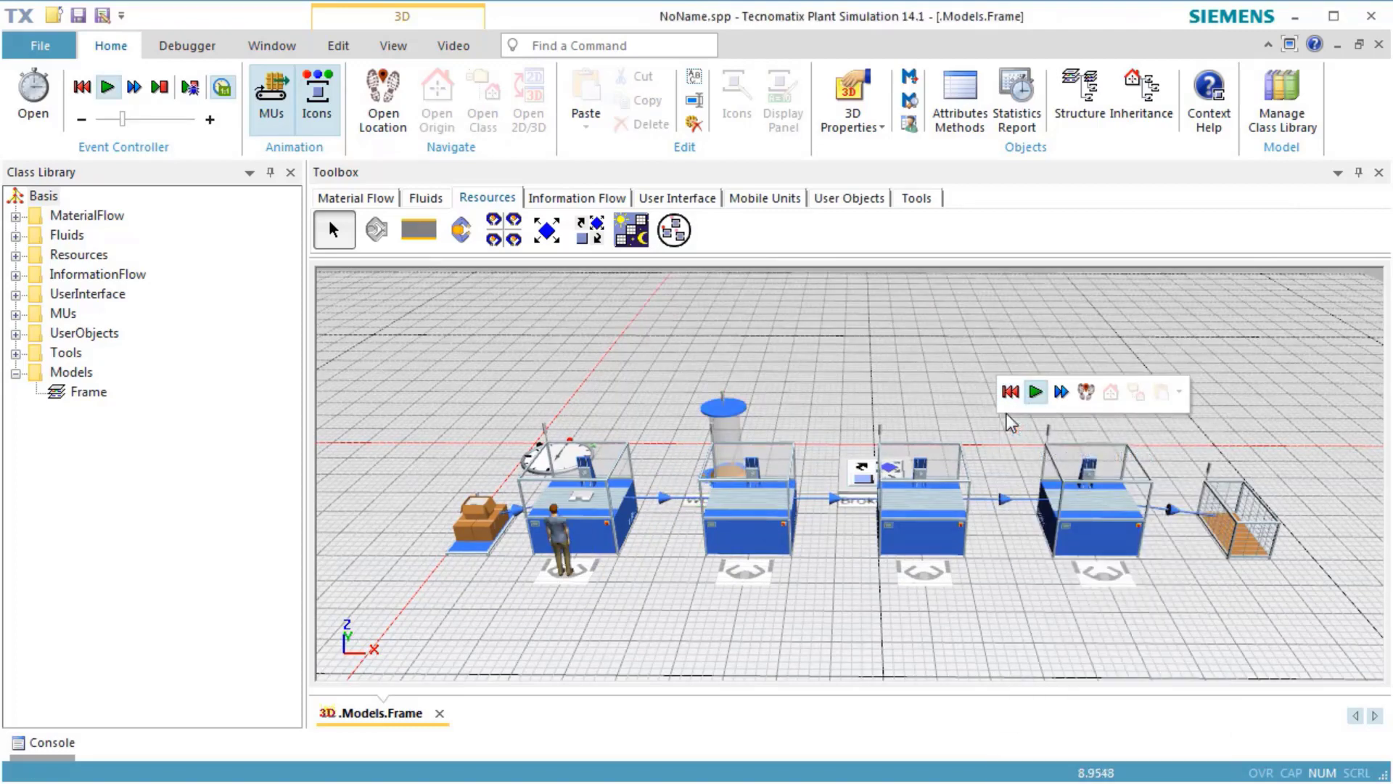